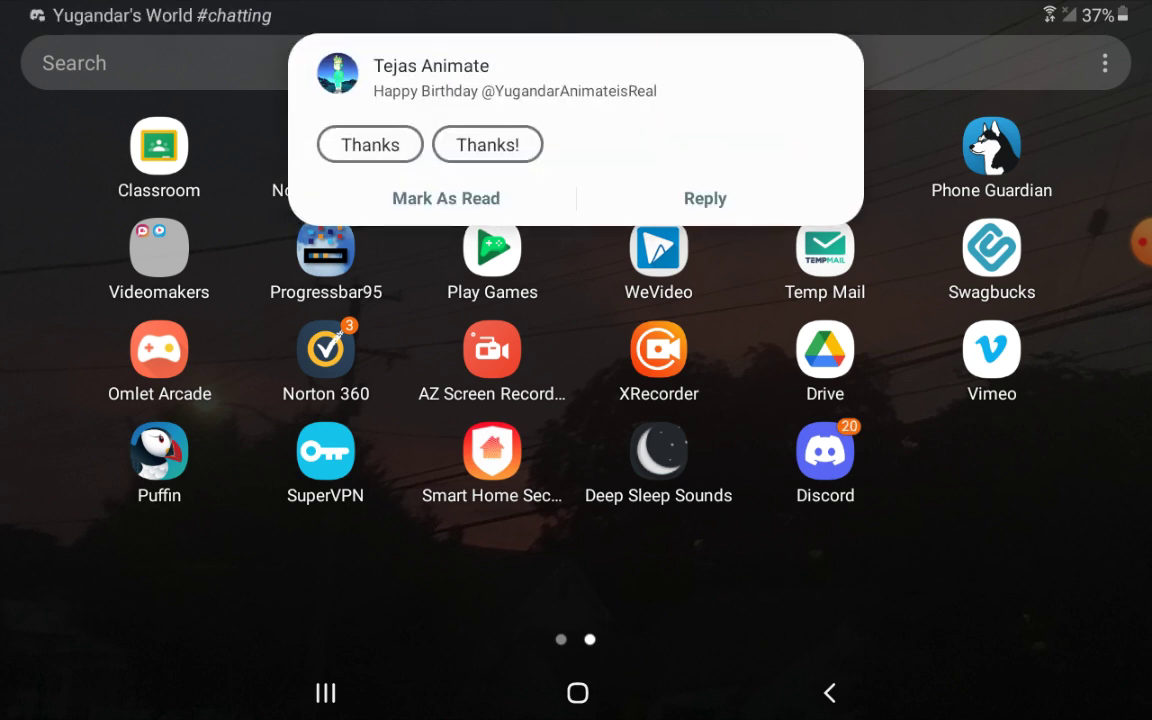
- Reply 'Thanks!' to the Discord birthday message and show page two of the app drawer
click(487, 144)
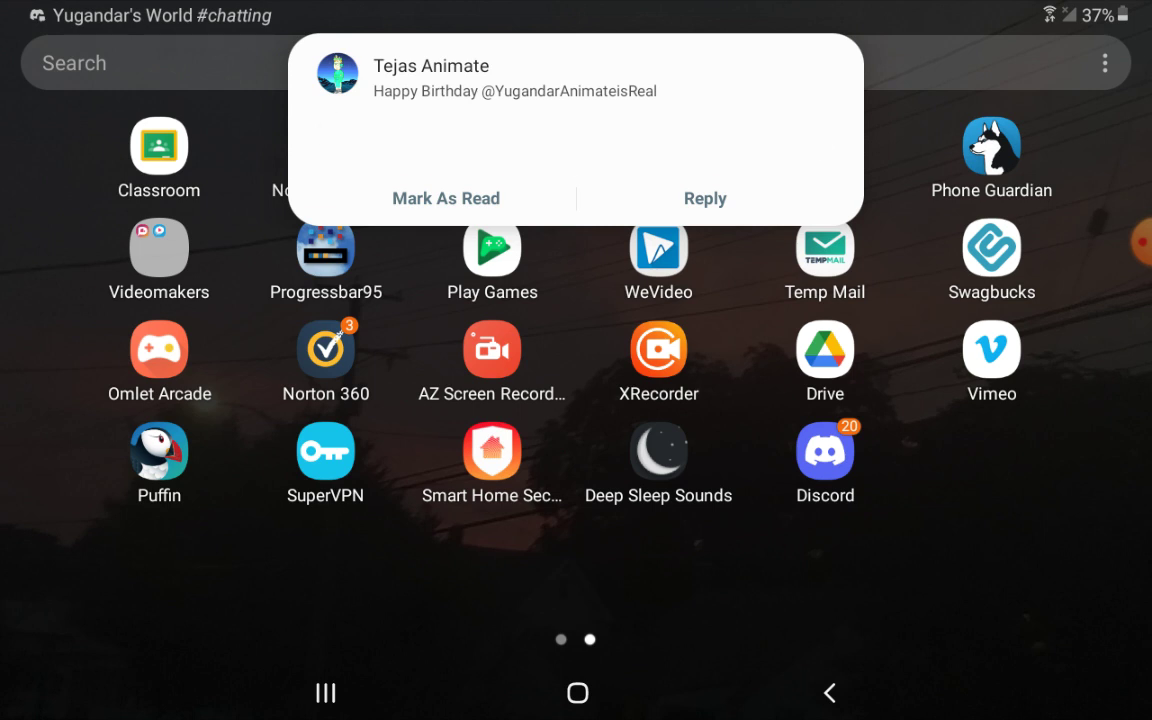
click(577, 692)
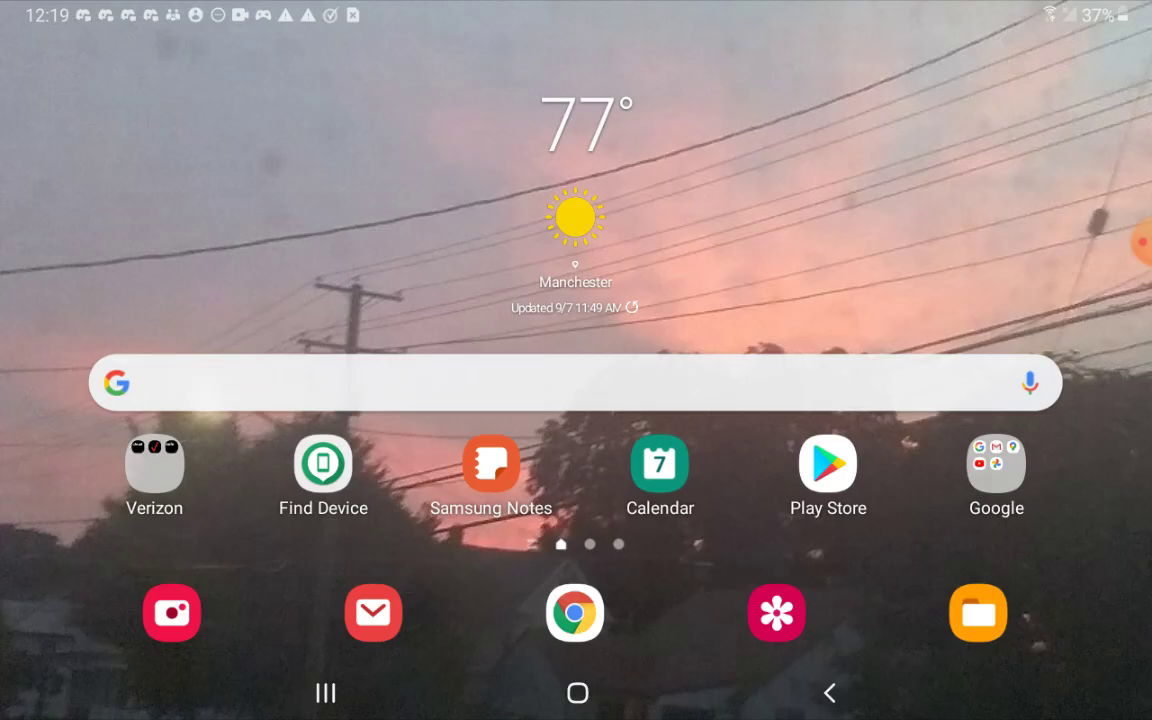
drag(576, 520, 576, 200)
drag(300, 400, 800, 400)
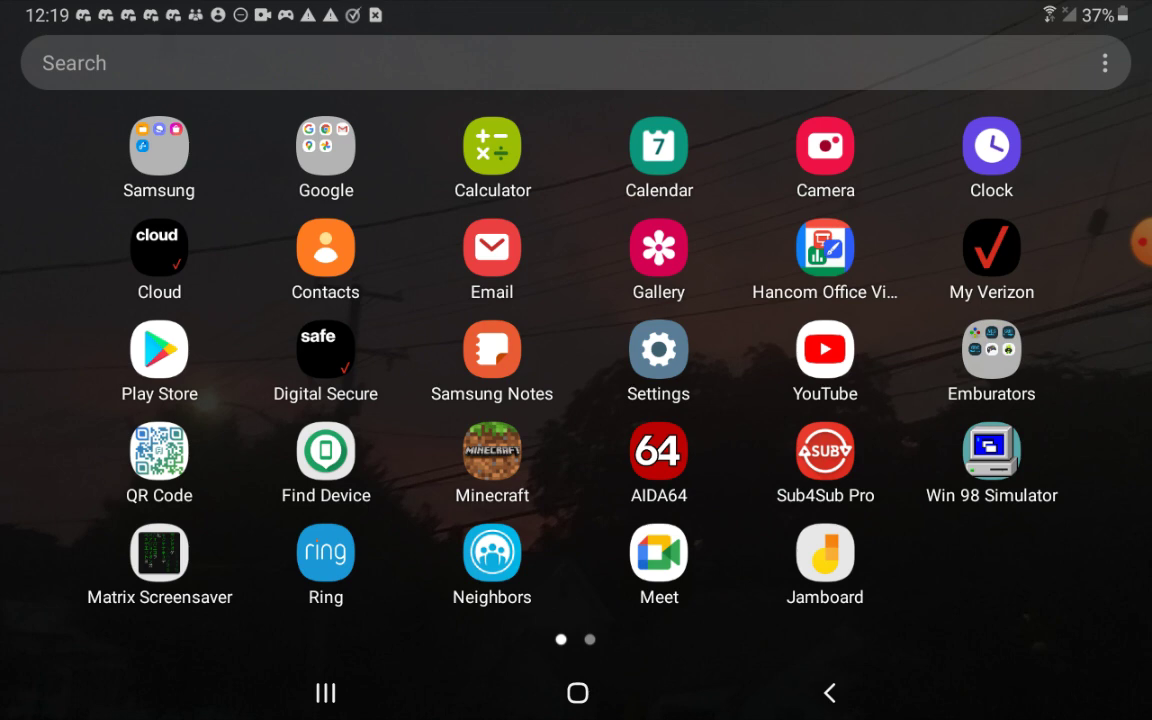
drag(800, 420, 300, 420)
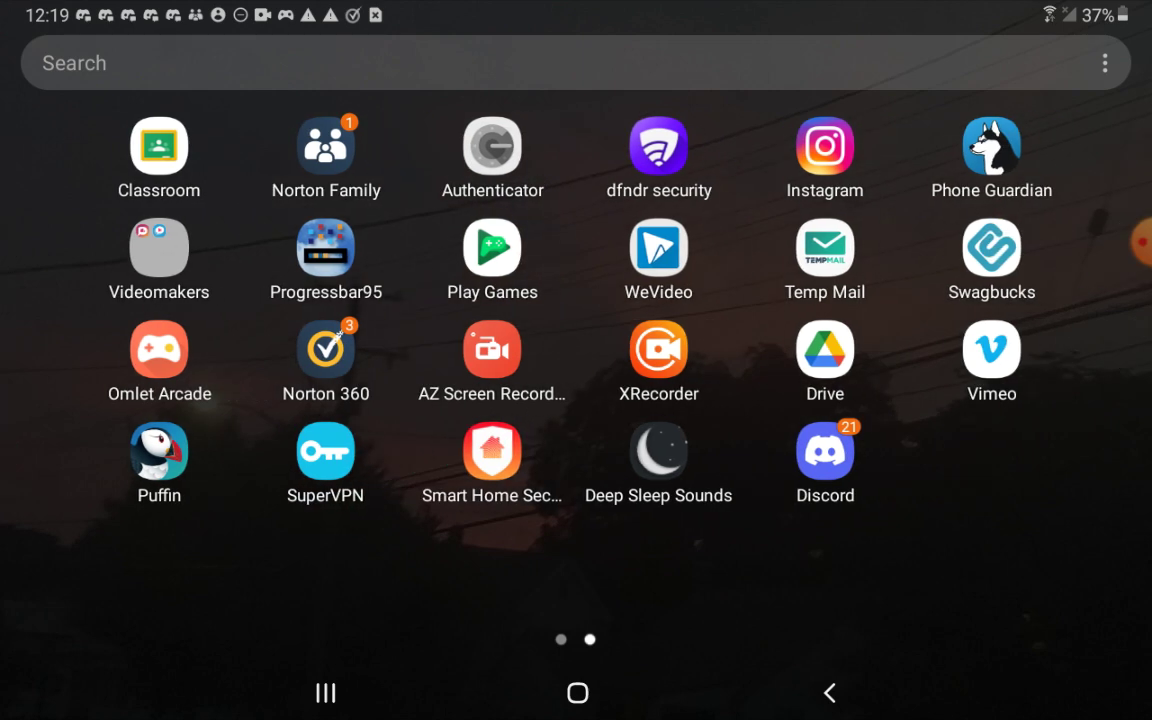
- Launch Puffin to the empty Vyond Rewrapped Your Videos page and start a new video
click(159, 450)
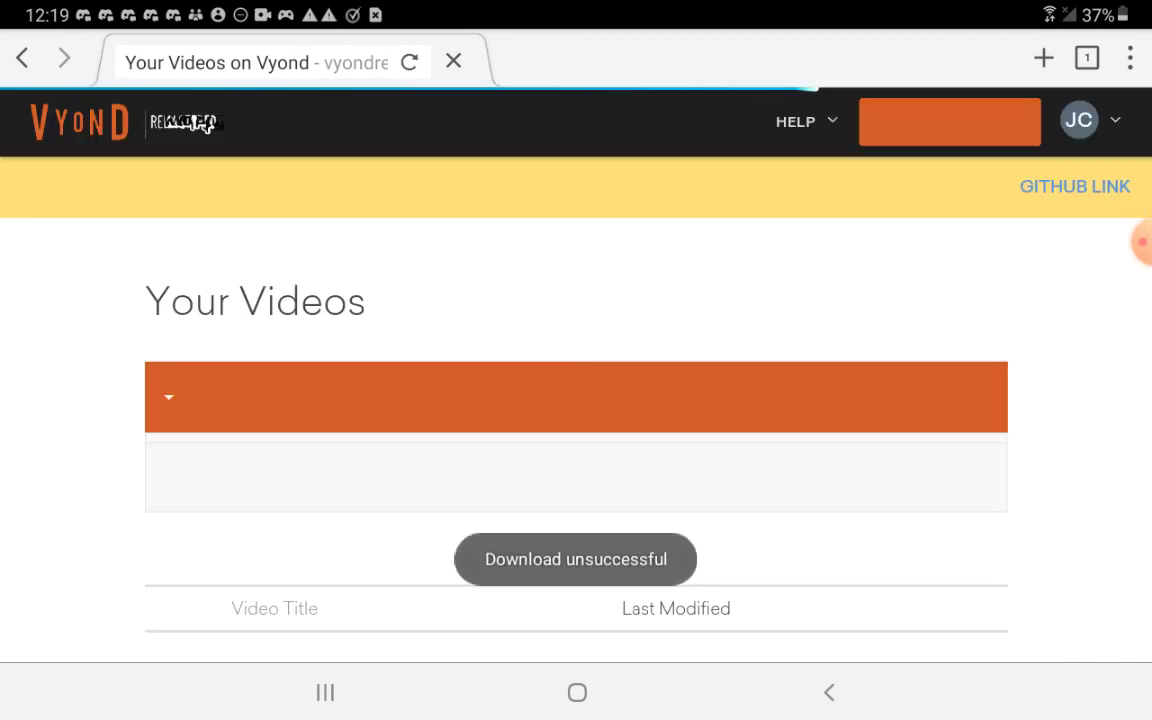
scroll(576, 400, down, 5)
scroll(576, 400, up, 5)
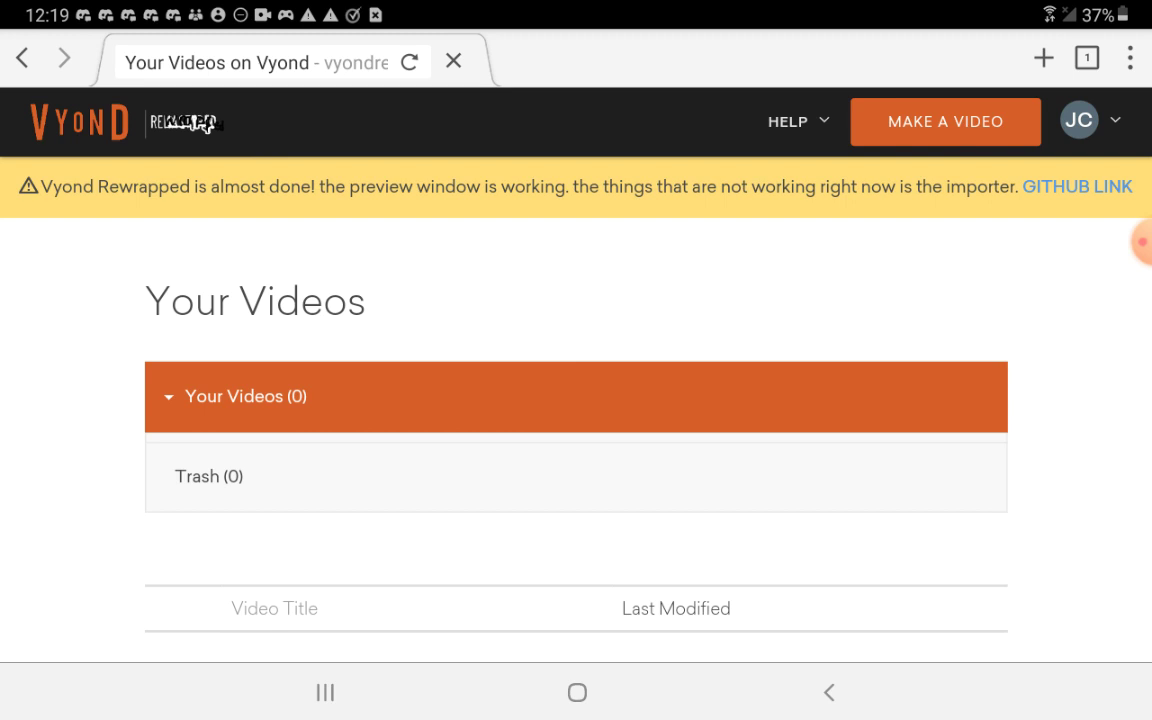
scroll(576, 400, down, 2)
scroll(576, 400, up, 2)
click(895, 123)
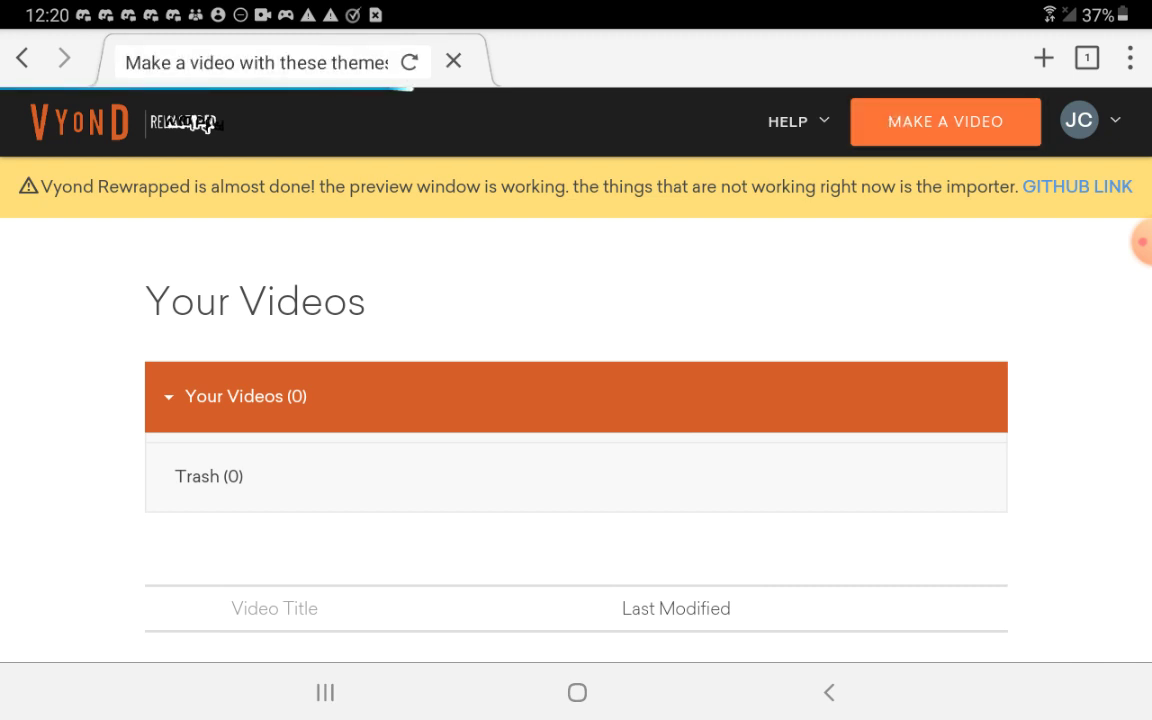
- Scroll the theme list down to Cartoon Classics and select that theme
scroll(576, 400, down, 10)
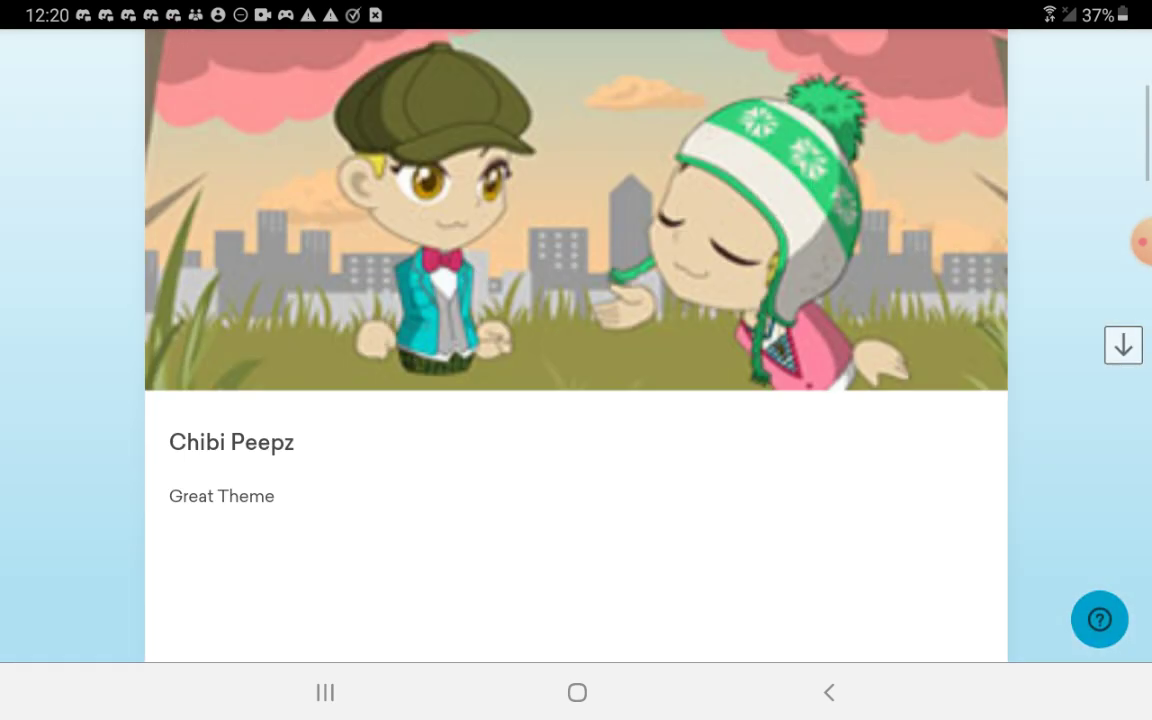
scroll(576, 400, down, 10)
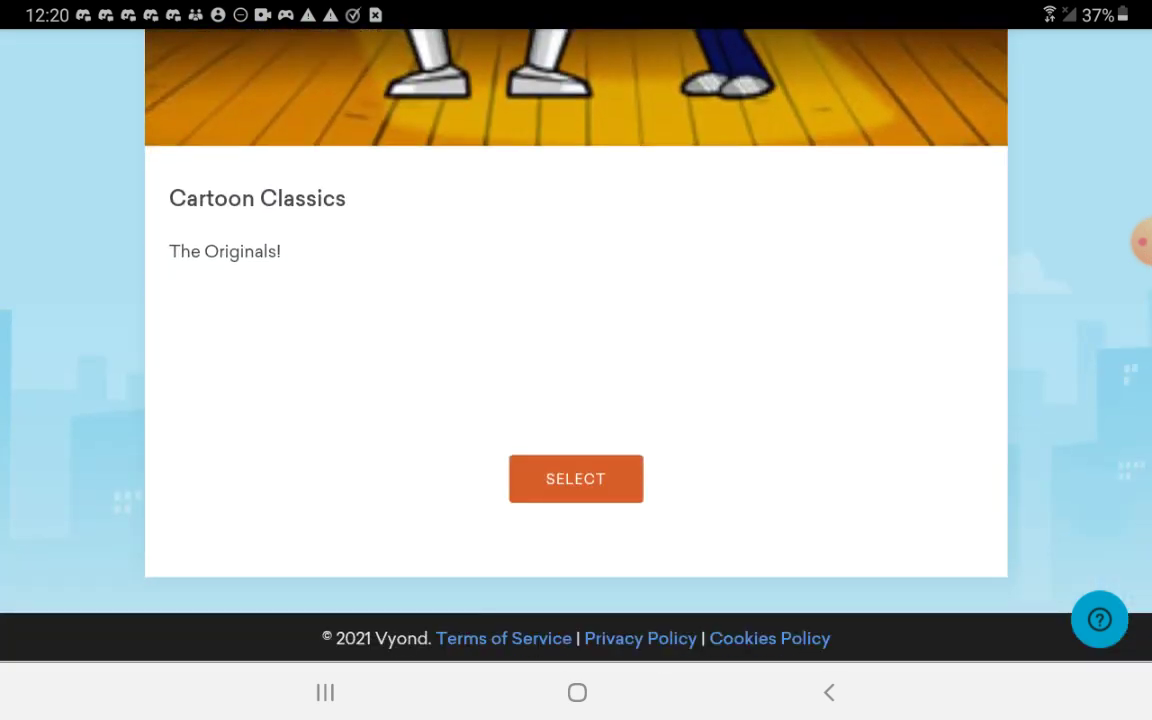
scroll(576, 400, up, 3)
scroll(576, 400, up, 5)
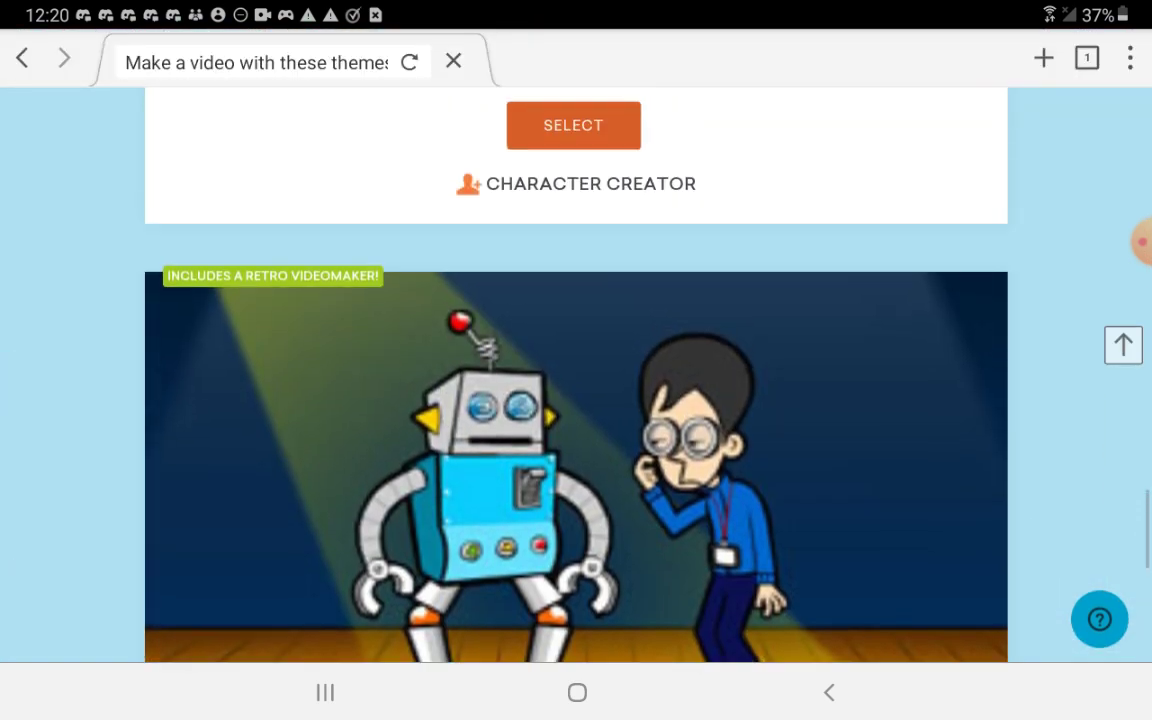
scroll(576, 400, down, 2)
scroll(576, 400, down, 1)
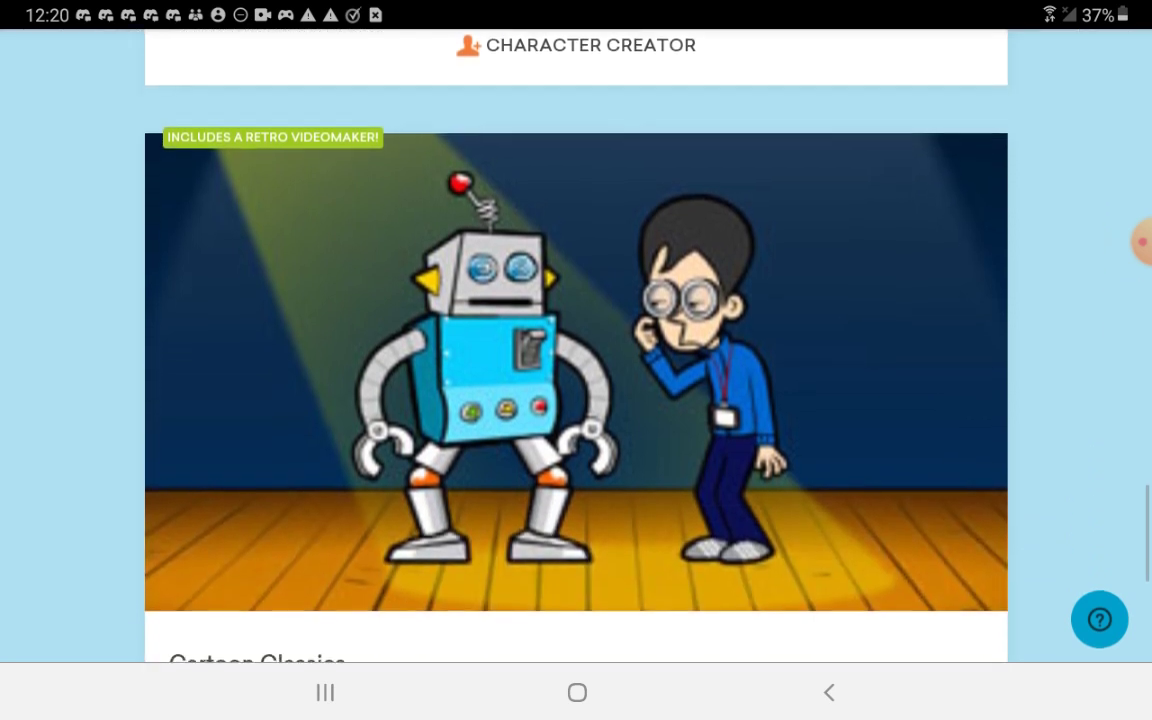
scroll(576, 400, up, 1)
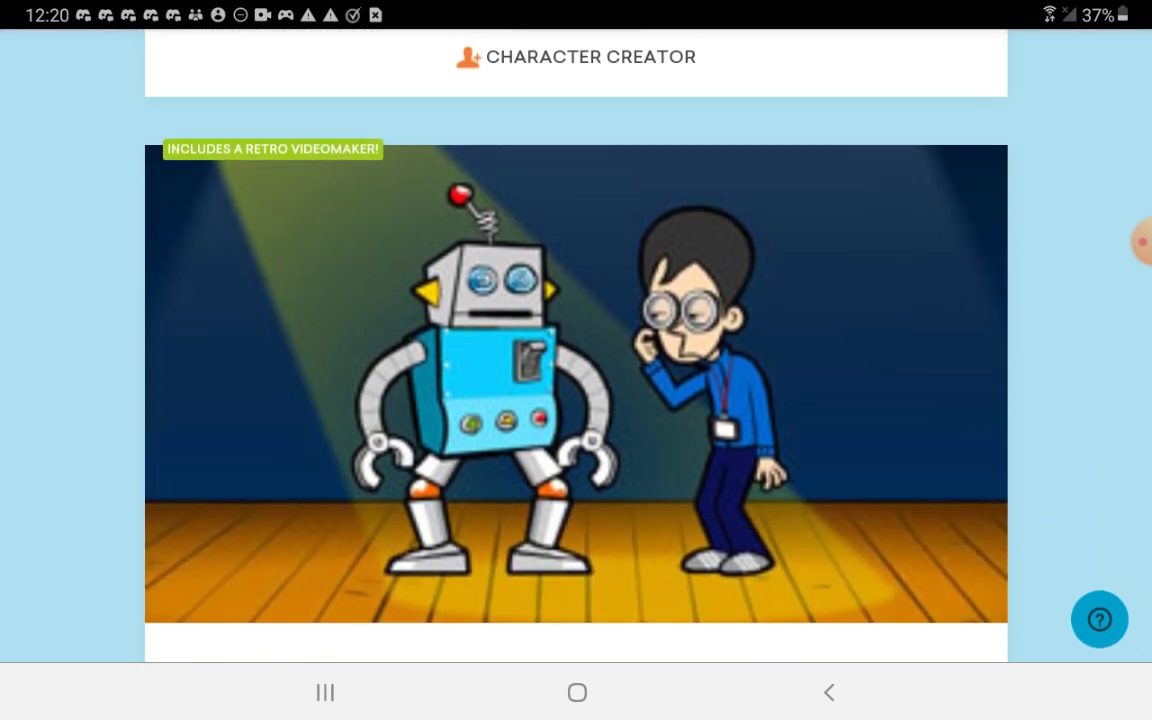
scroll(576, 400, down, 1)
scroll(576, 400, down, 2)
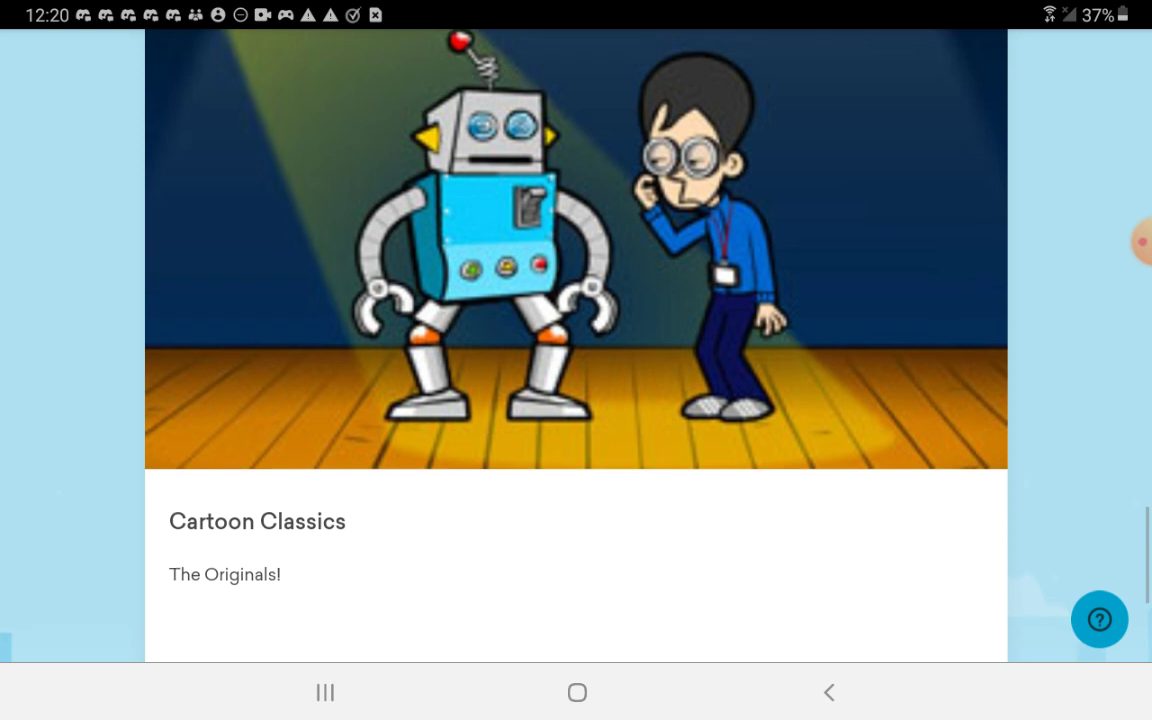
scroll(576, 400, down, 2)
scroll(576, 400, down, 3)
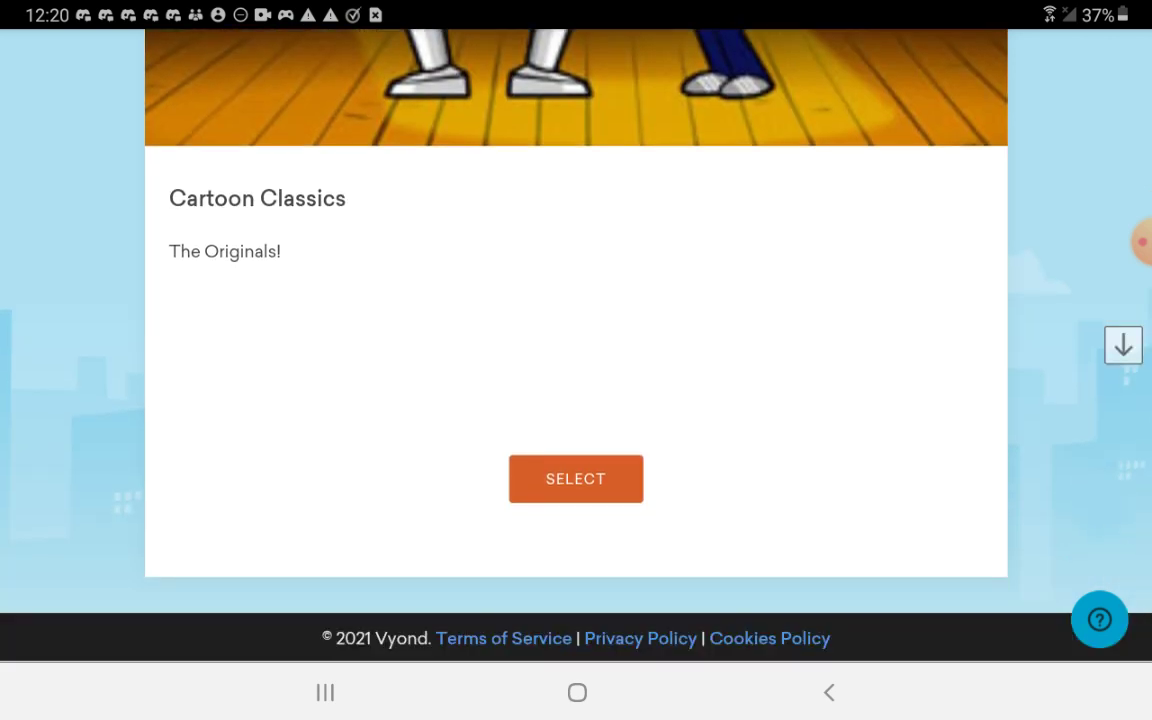
click(563, 478)
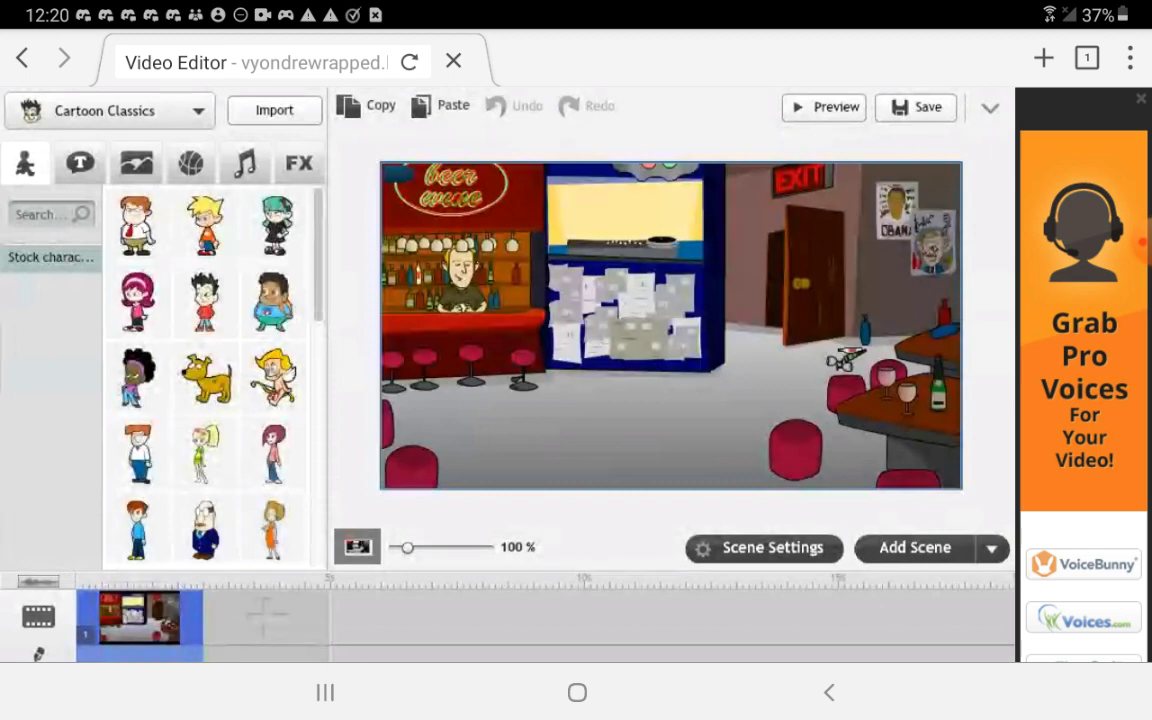
- Let the Cartoon Classics editor load, scrolling to the timeline tracks and back
scroll(518, 311, down, 2)
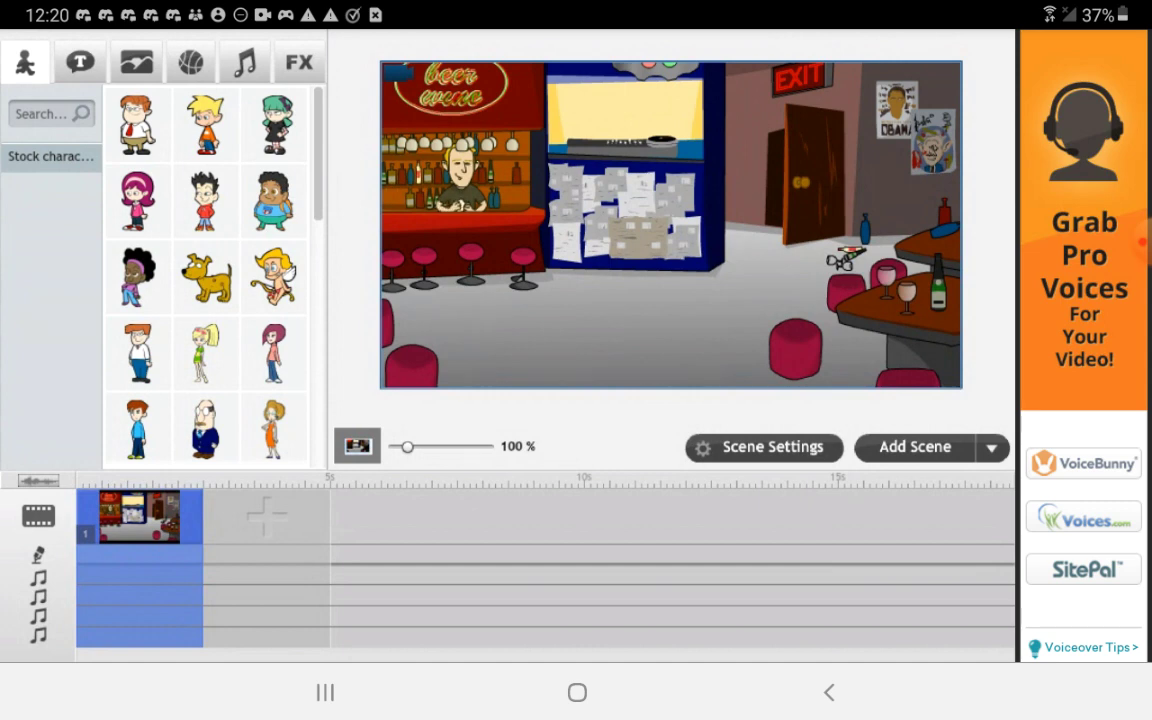
scroll(518, 311, up, 2)
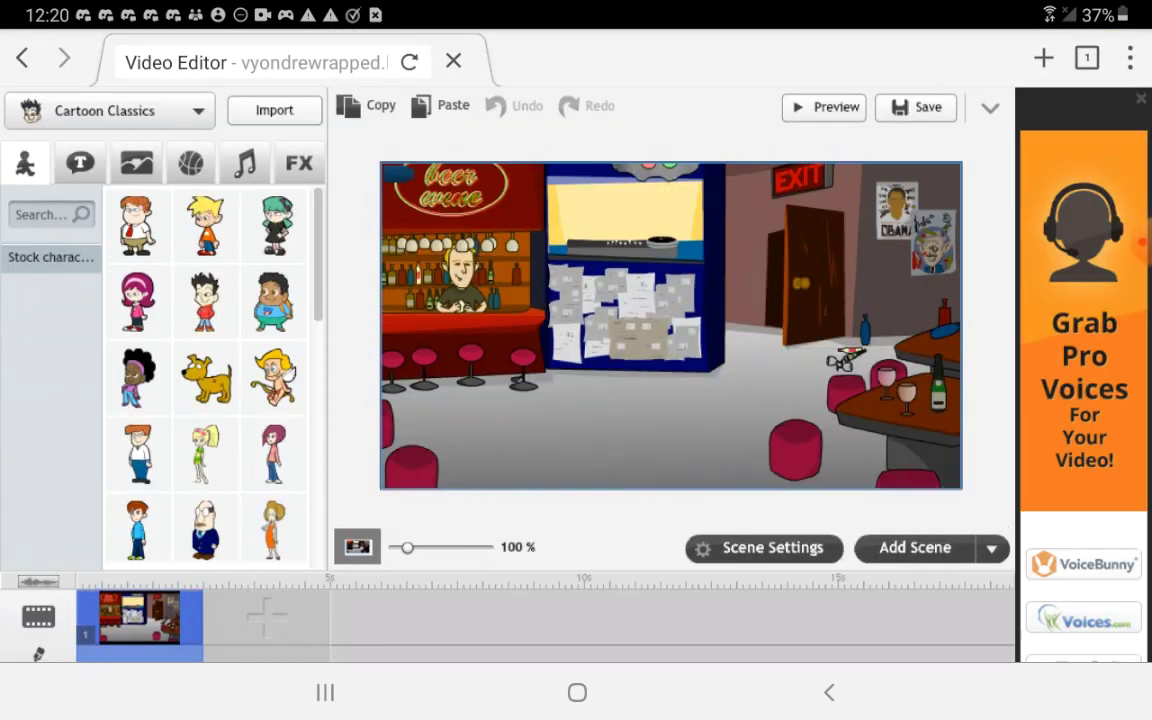
- Preview the two-second bar scene, replay it, and return to the editor
click(823, 107)
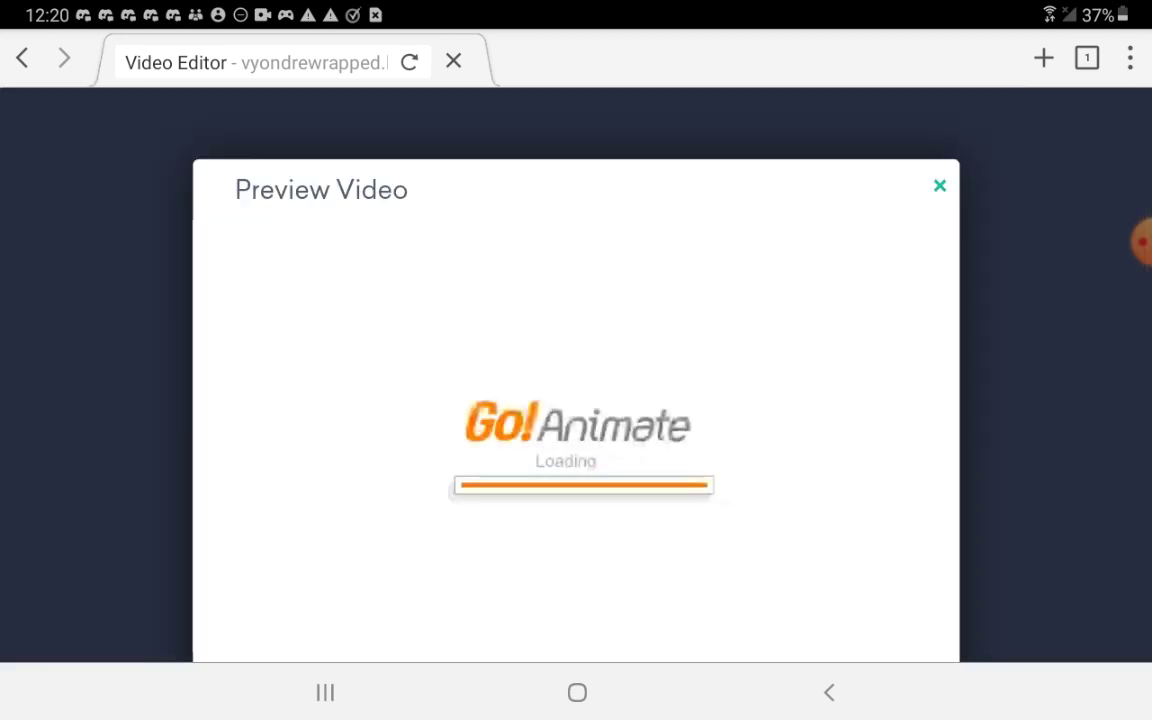
scroll(576, 400, down, 1)
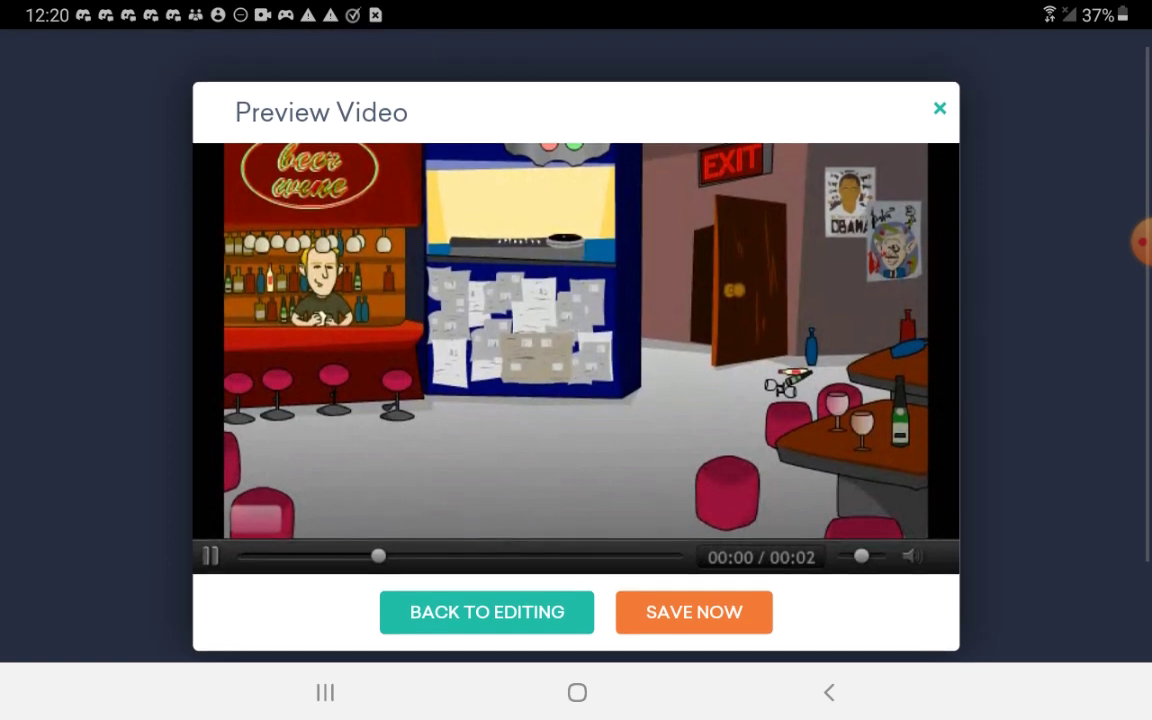
scroll(576, 400, down, 1)
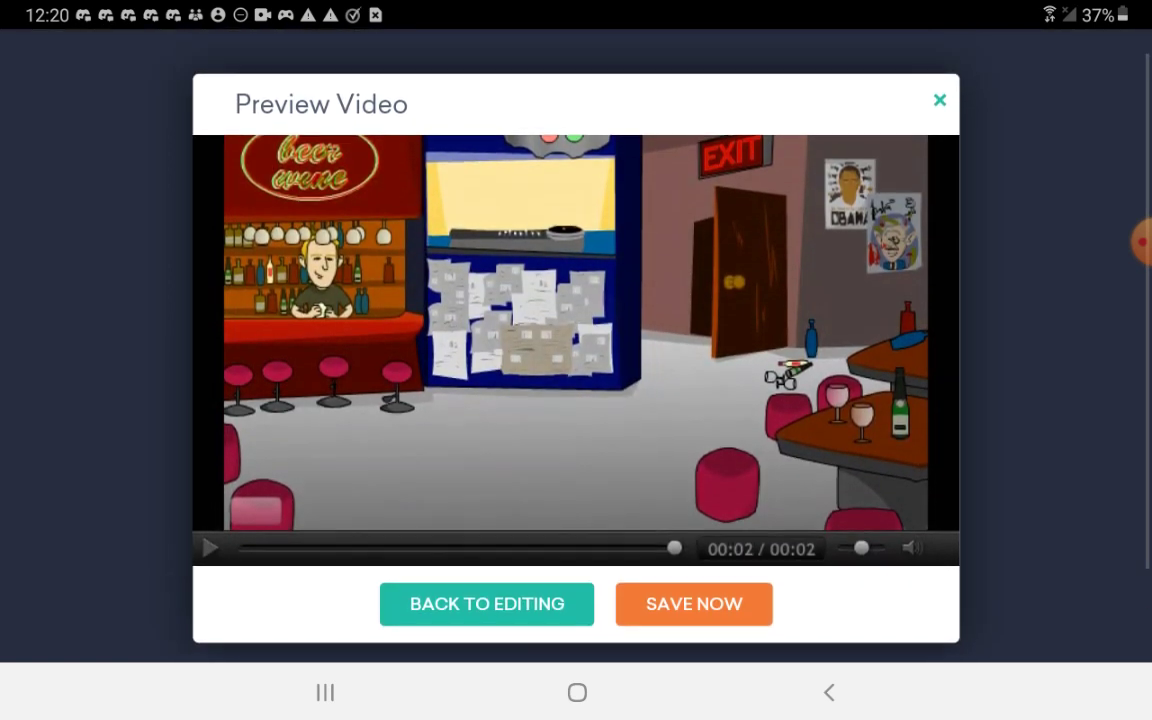
scroll(576, 360, up, 1)
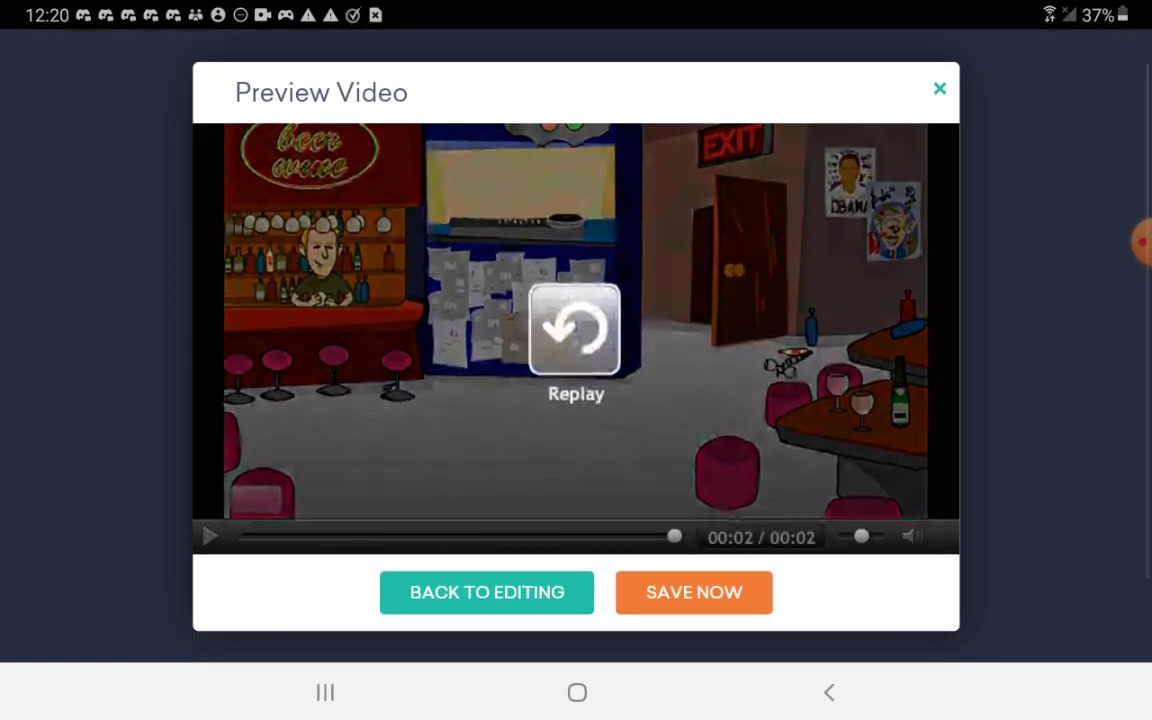
scroll(576, 360, up, 1)
scroll(576, 400, down, 2)
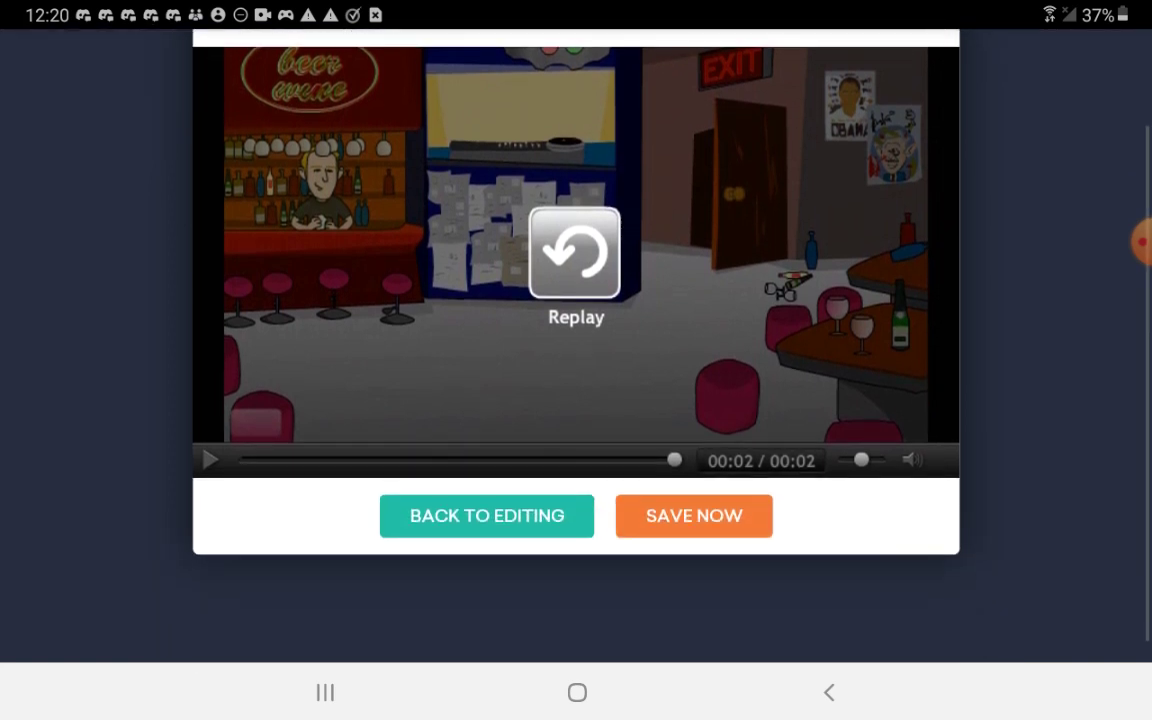
scroll(576, 360, up, 1)
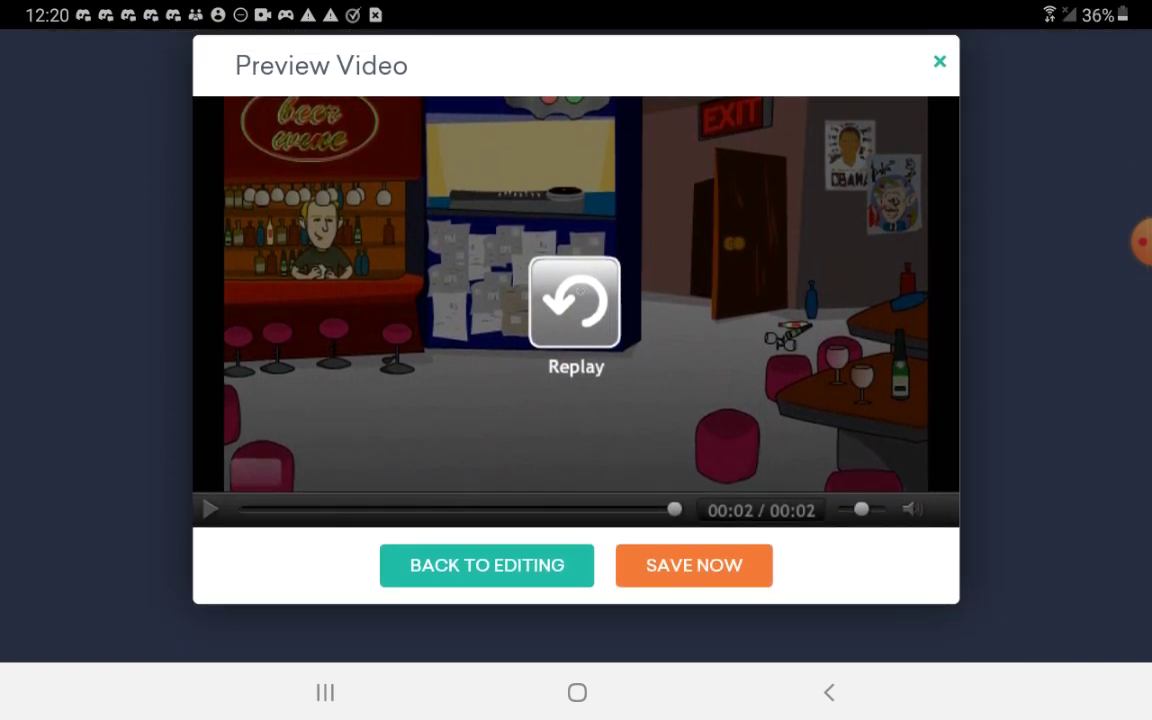
click(575, 302)
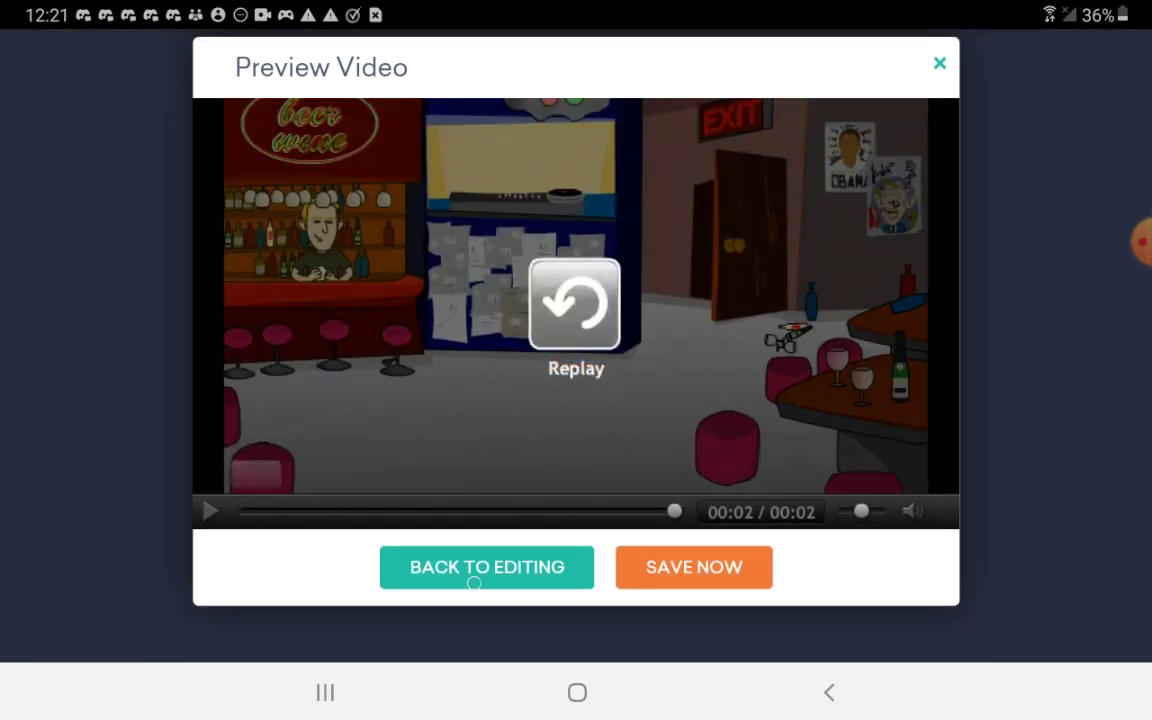
click(474, 582)
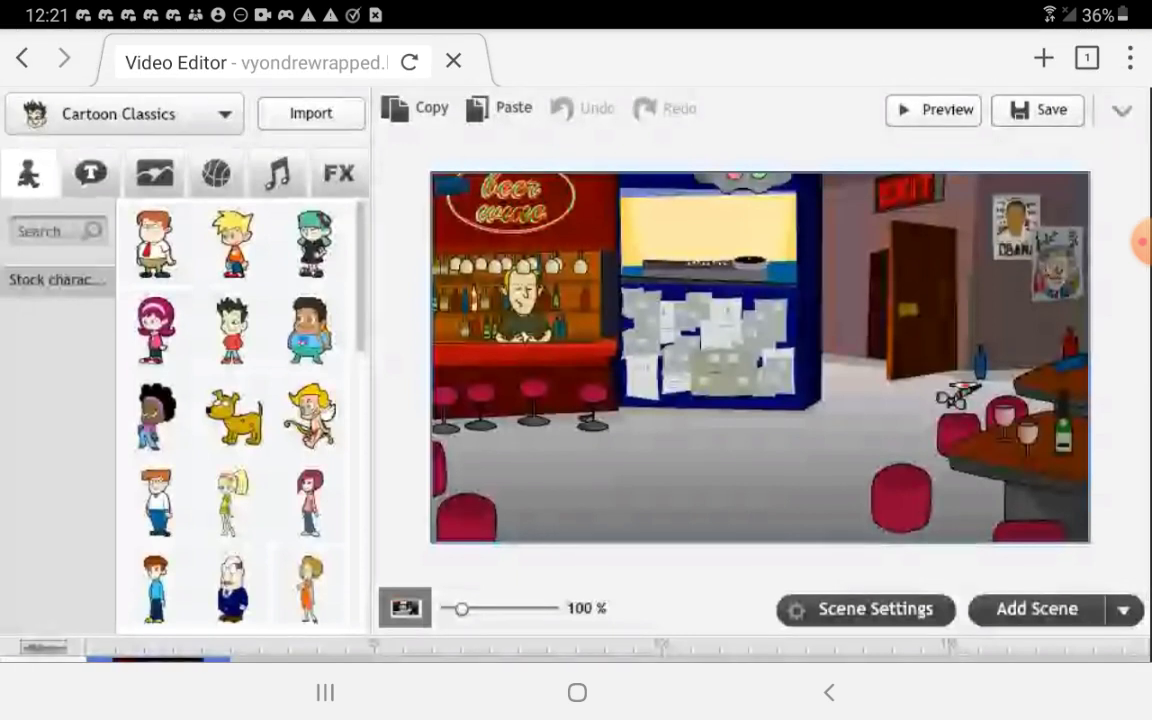
- Show the asset library list and turn on Puffin's mouse mode
click(224, 114)
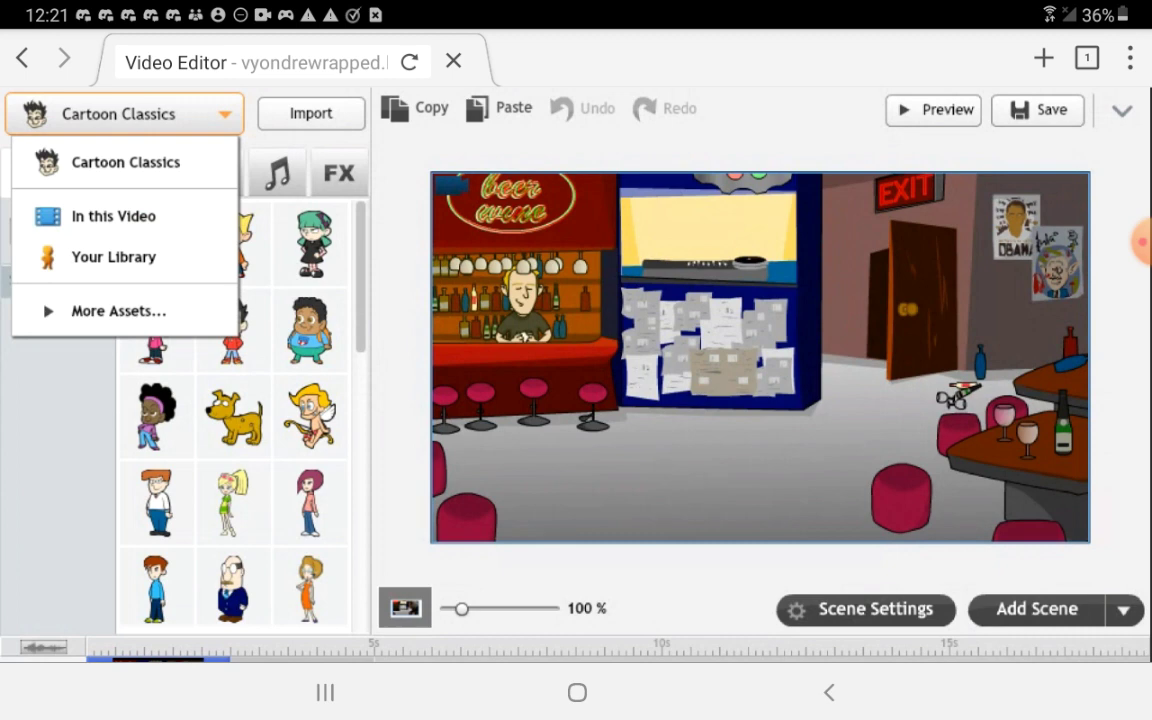
click(1130, 57)
scroll(990, 450, down, 3)
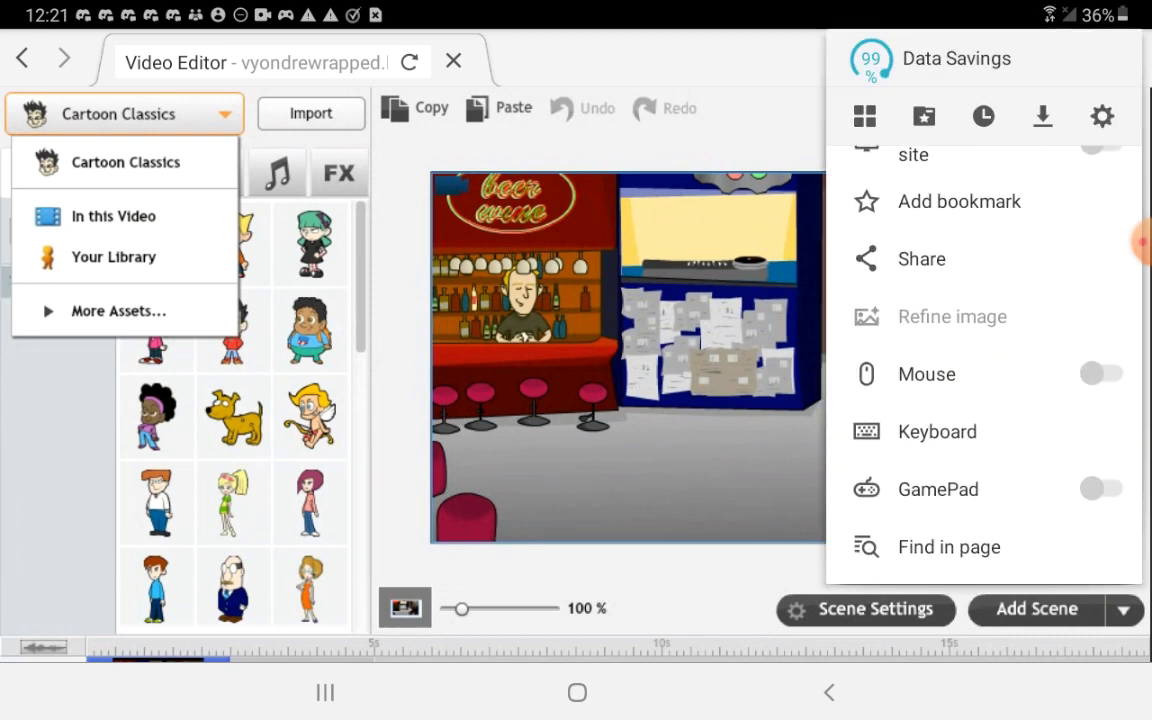
click(926, 370)
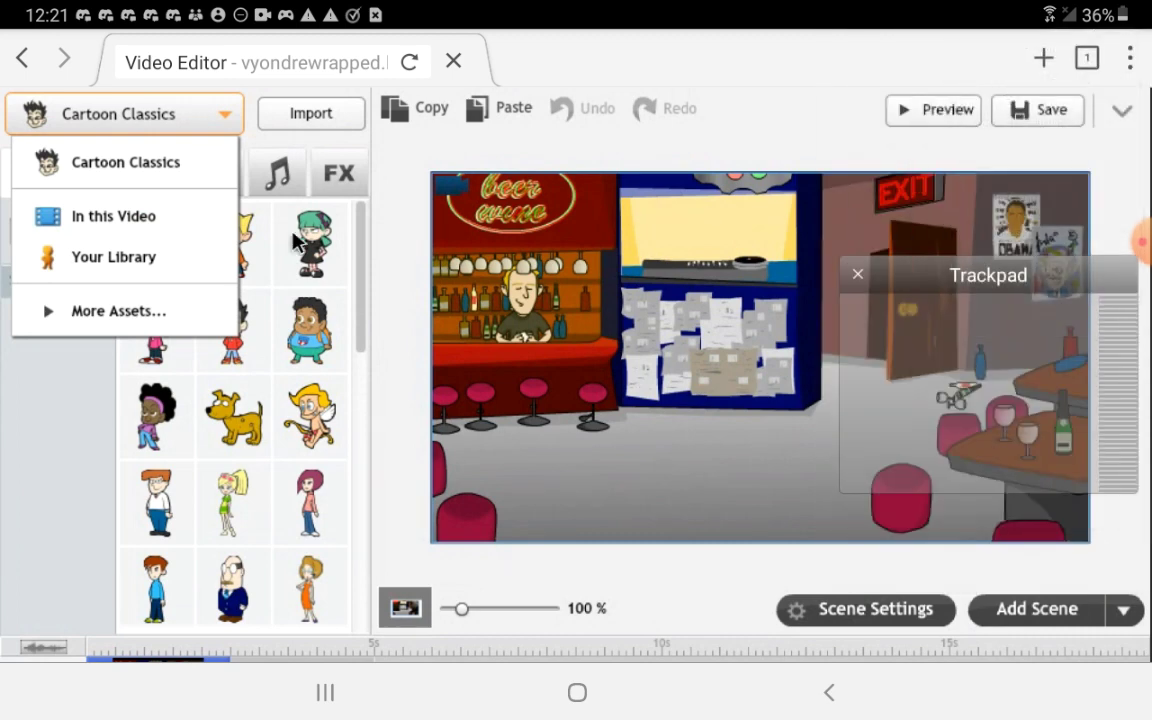
mouse_move(118, 310)
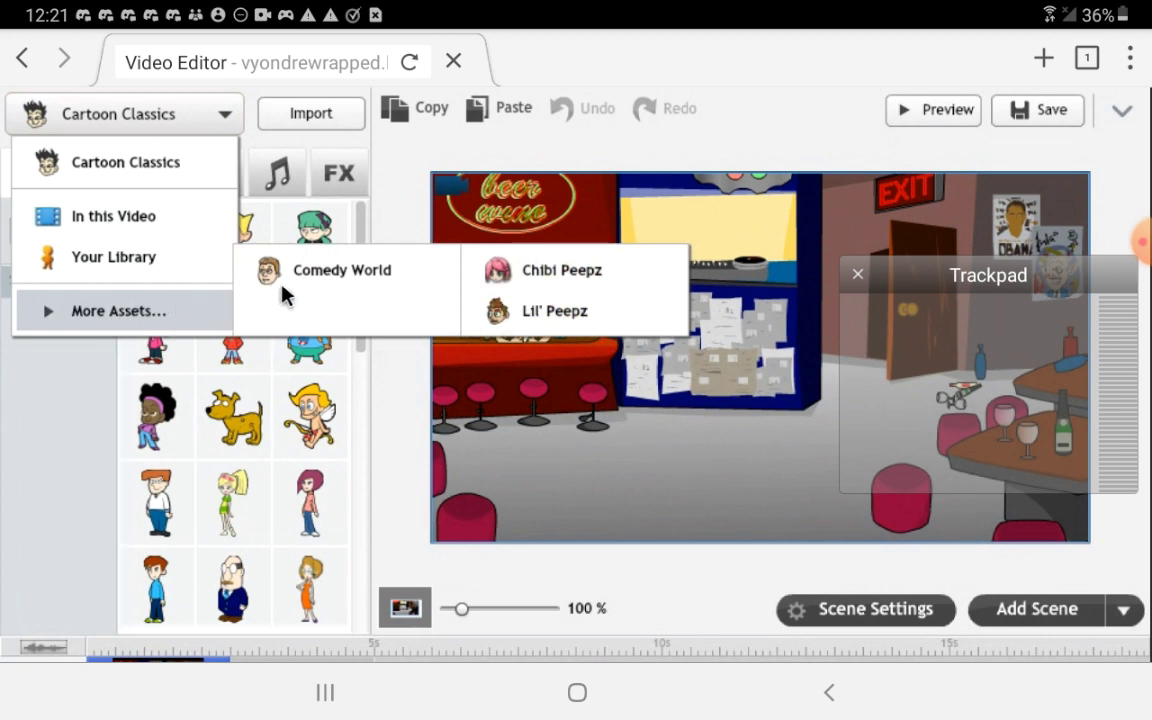
- Browse Comedy World, GA4S Stock, GoAnimators and custom characters, then add a new character
click(344, 272)
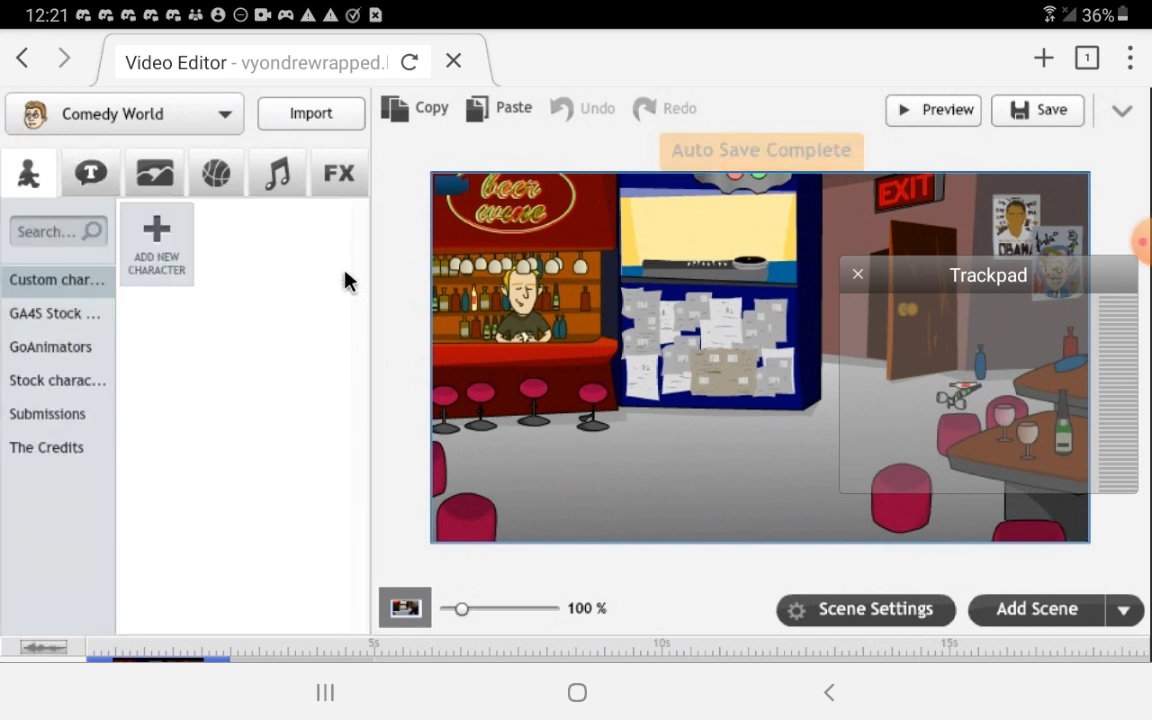
click(38, 313)
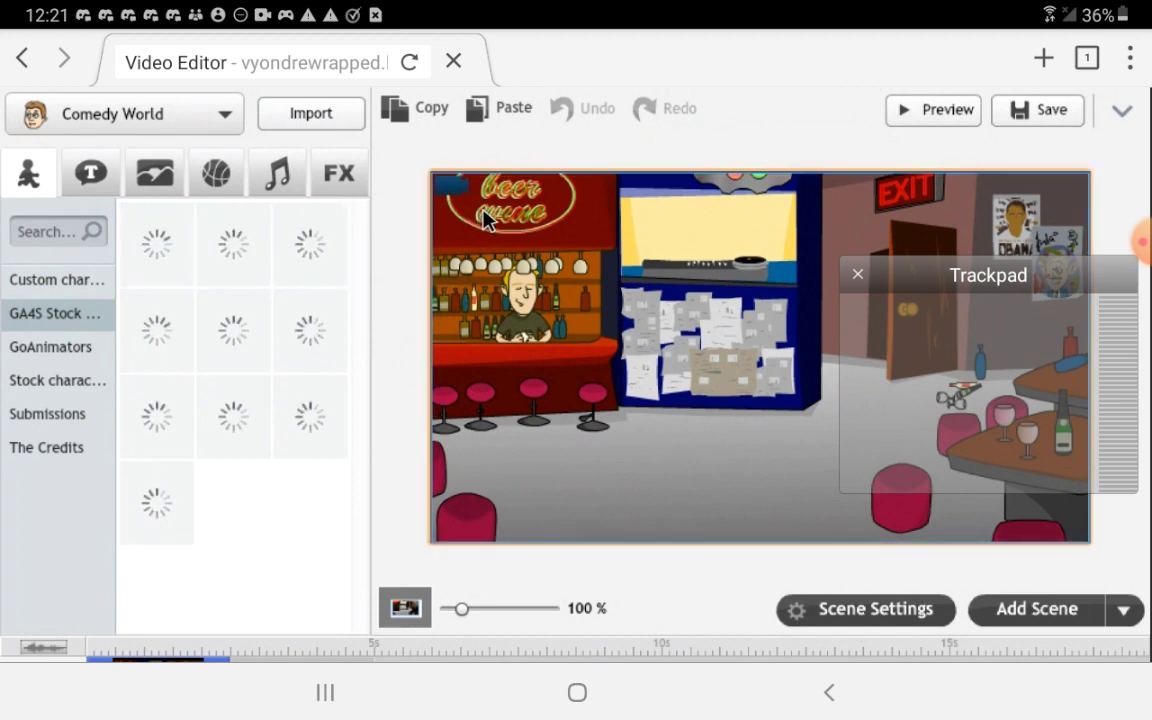
click(50, 346)
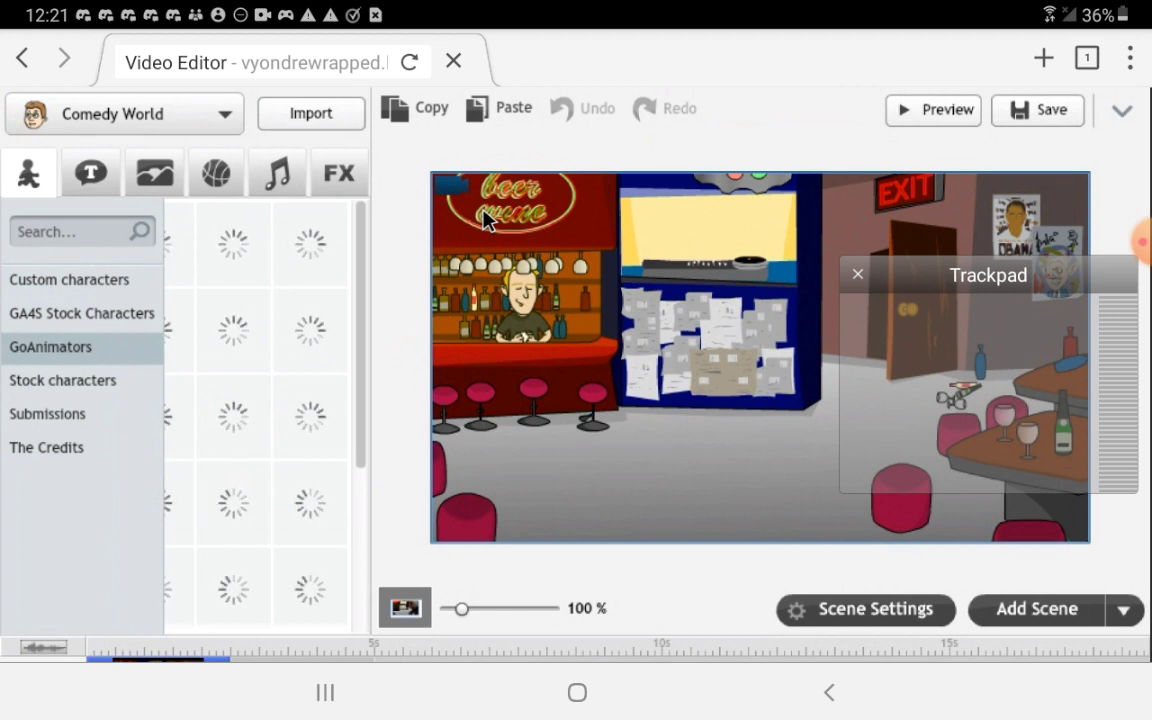
click(55, 272)
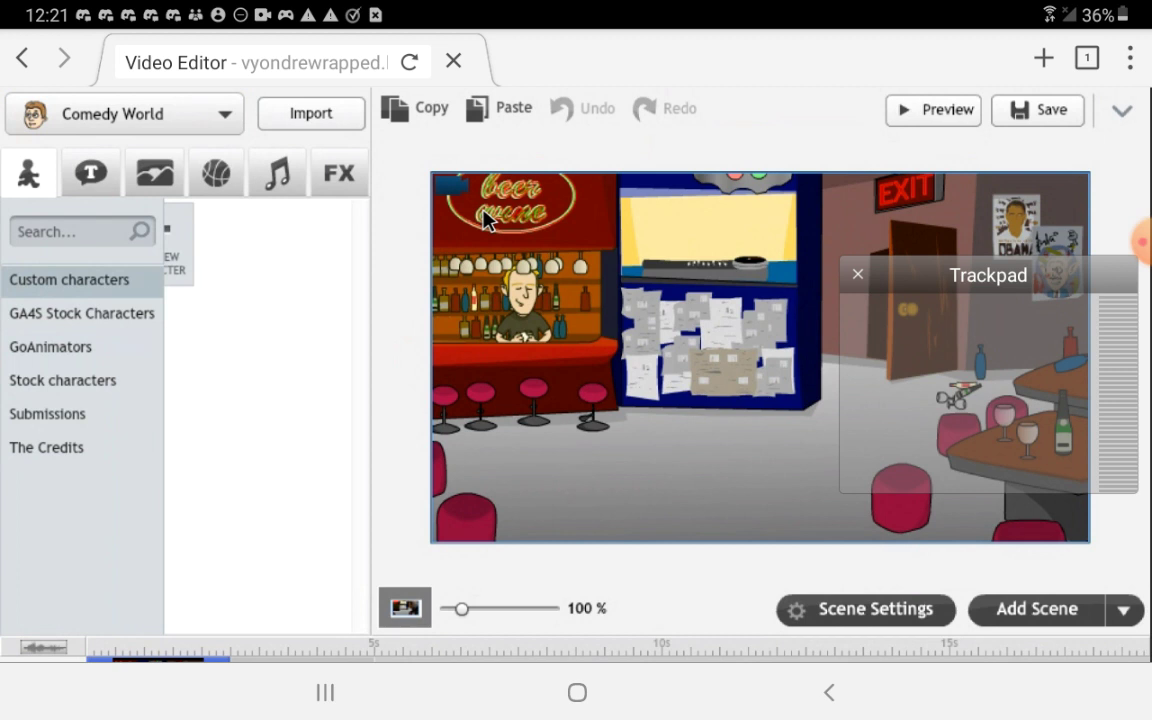
click(183, 245)
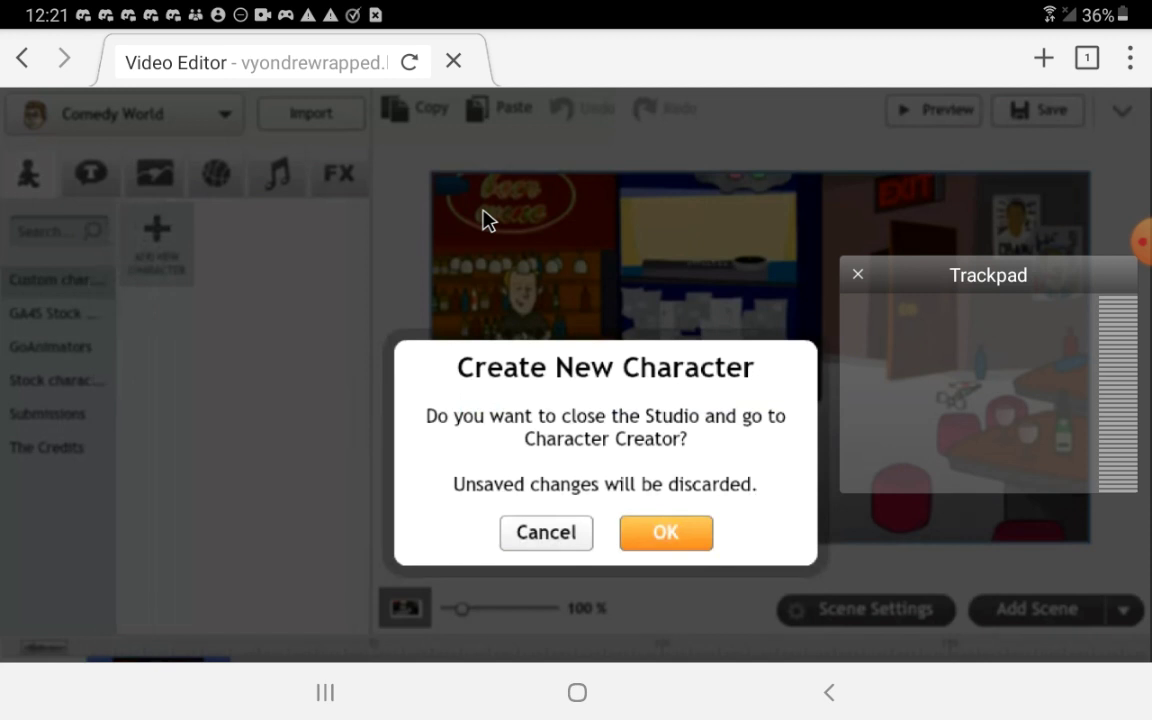
- Confirm leaving for the Character Creator, then close it to return to the editor
click(666, 532)
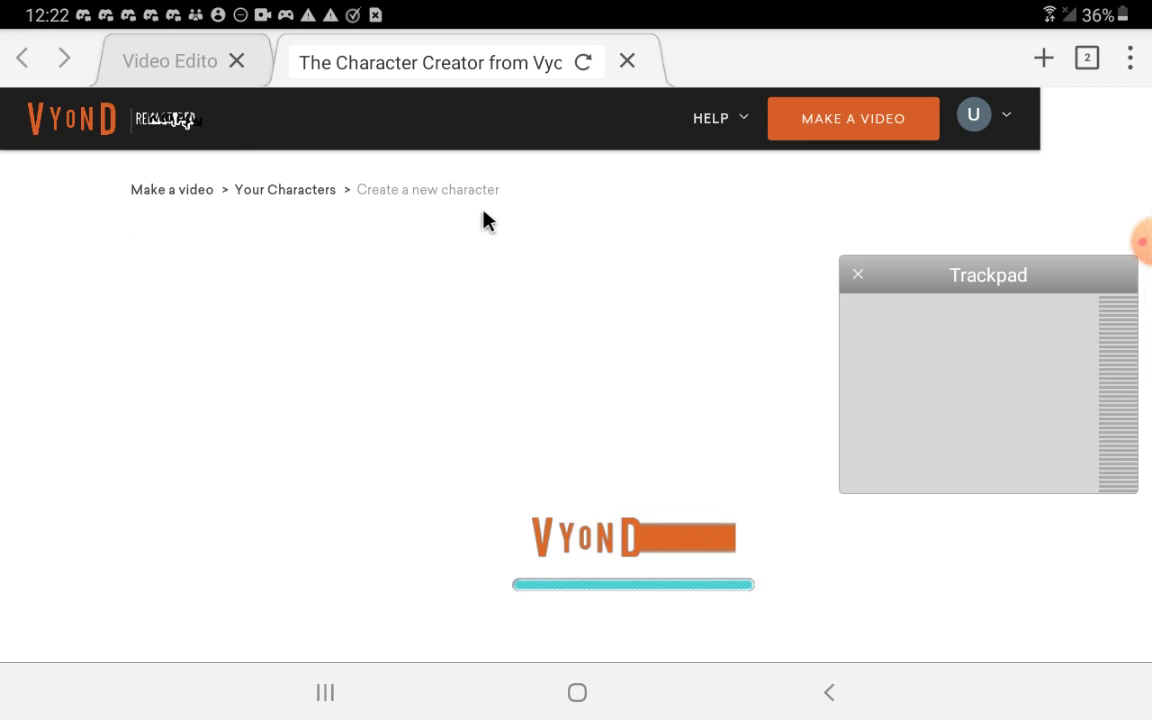
scroll(493, 165, down, 2)
scroll(493, 165, up, 3)
click(627, 62)
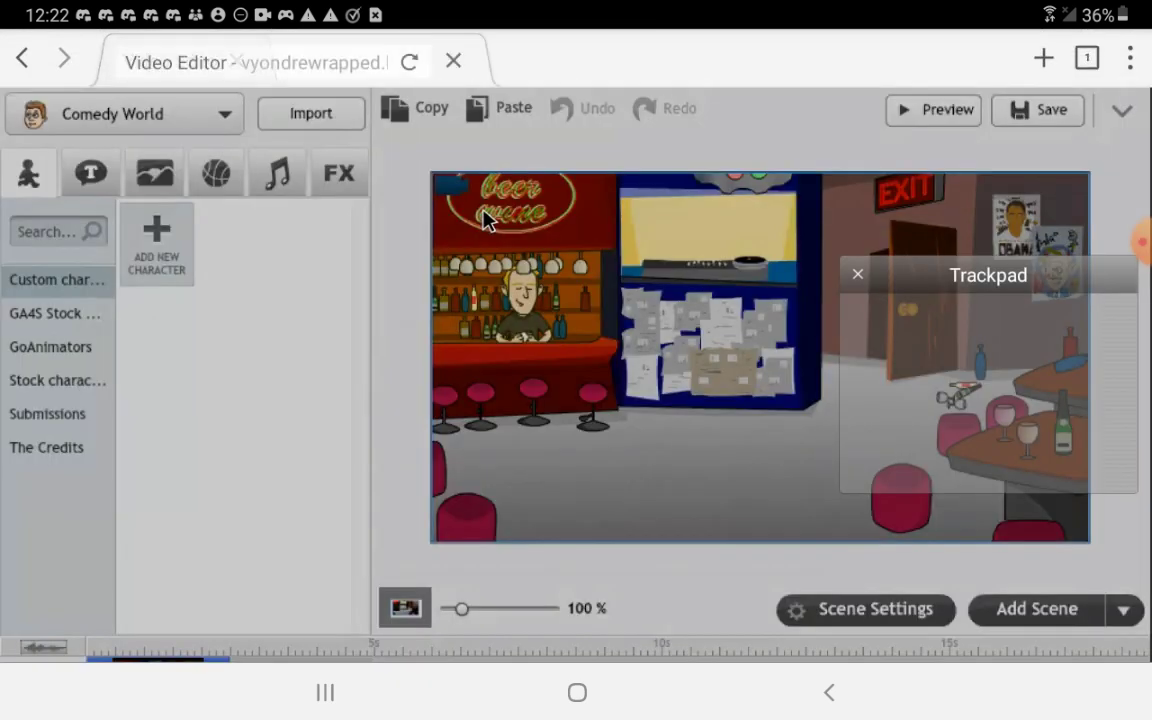
- Try Import, which reports that the import window cannot open
scroll(485, 220, down, 2)
scroll(485, 220, up, 2)
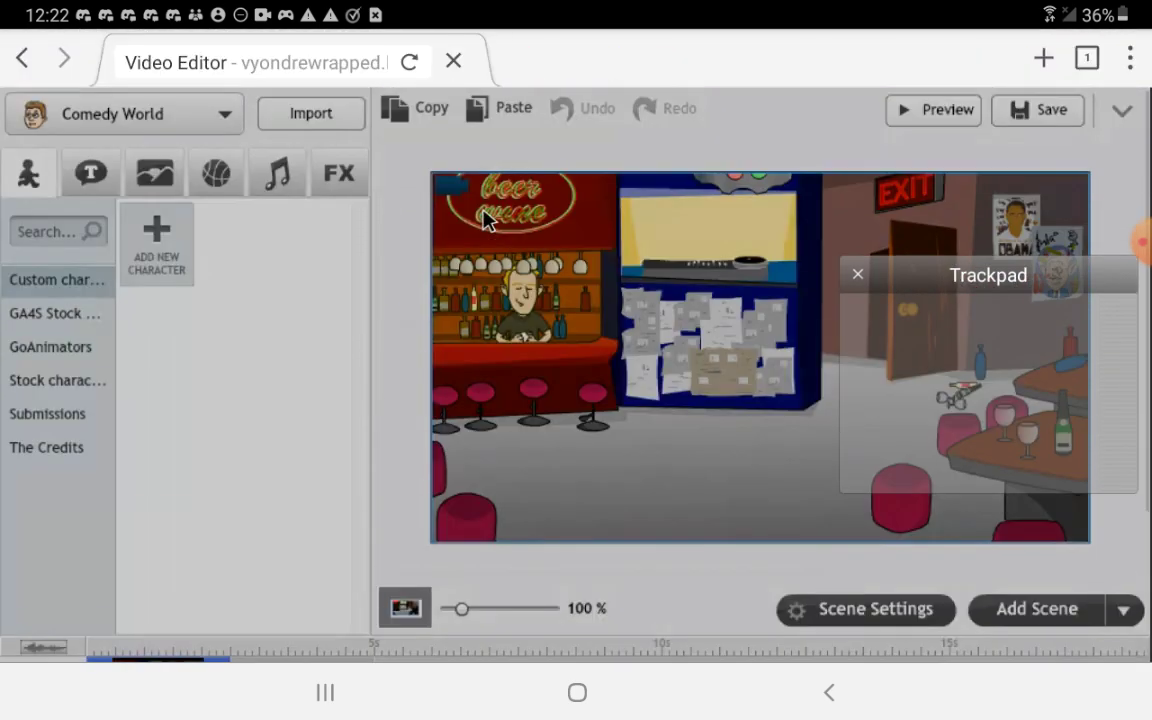
click(311, 113)
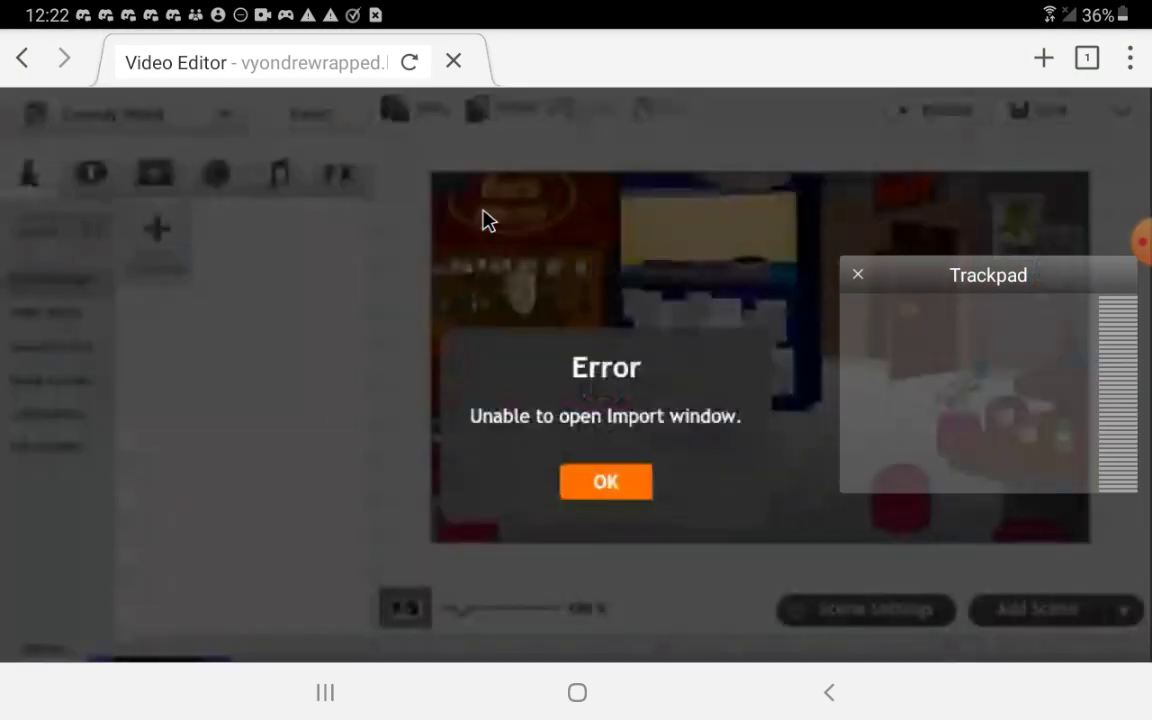
- Dismiss the import error, try several backgrounds, and settle on the office kitchenette before showing music
click(608, 484)
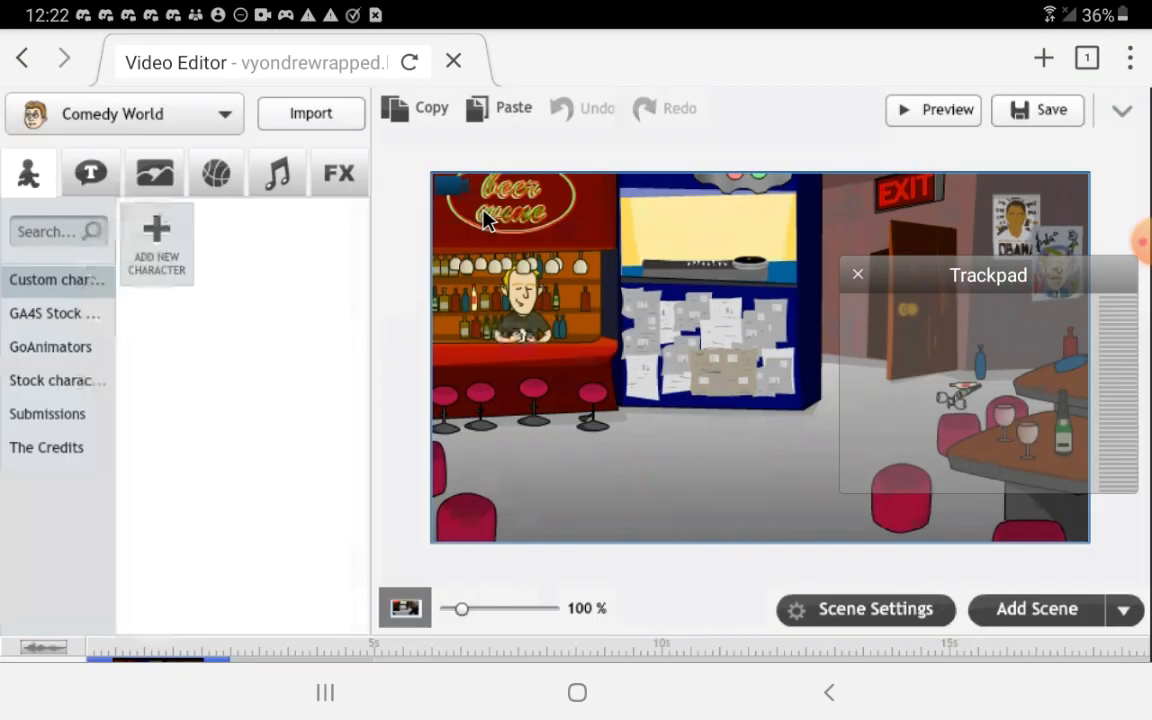
click(91, 173)
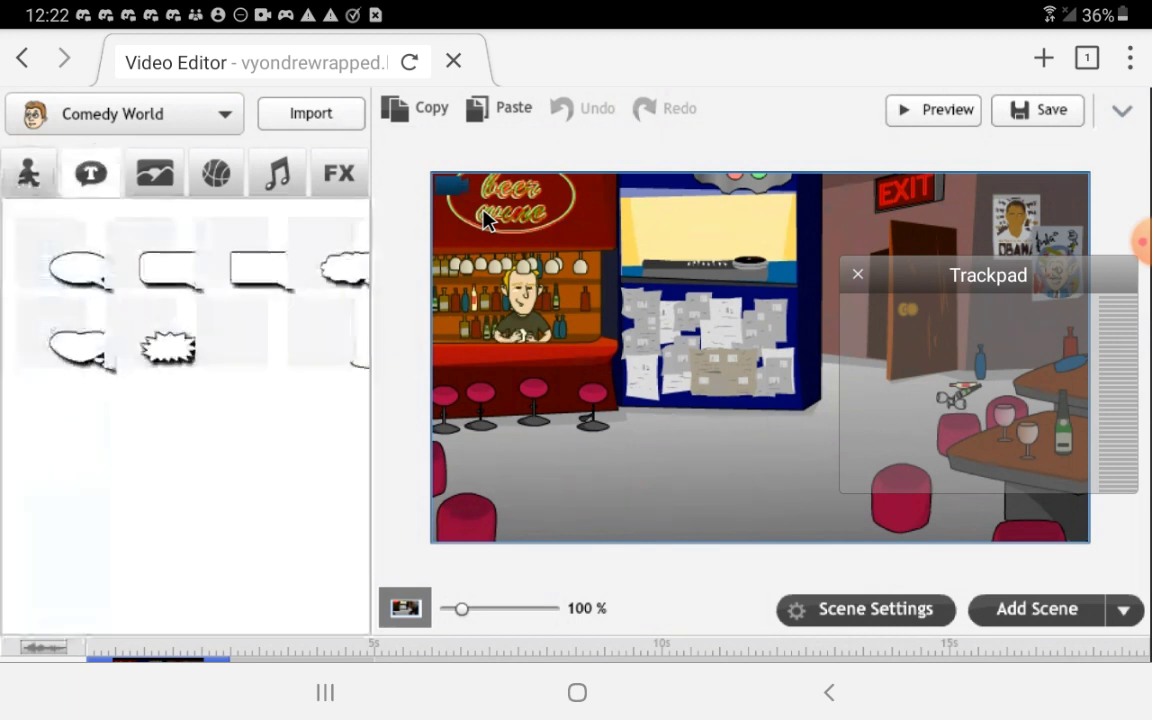
click(155, 173)
scroll(166, 300, right, 2)
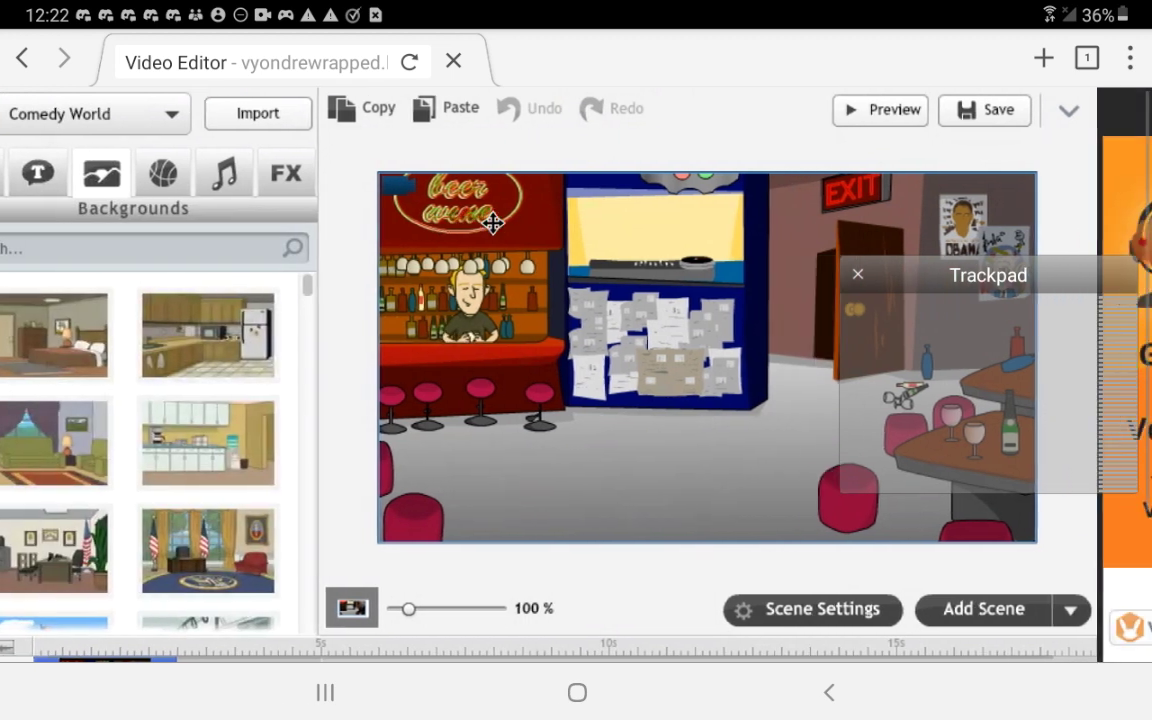
click(166, 300)
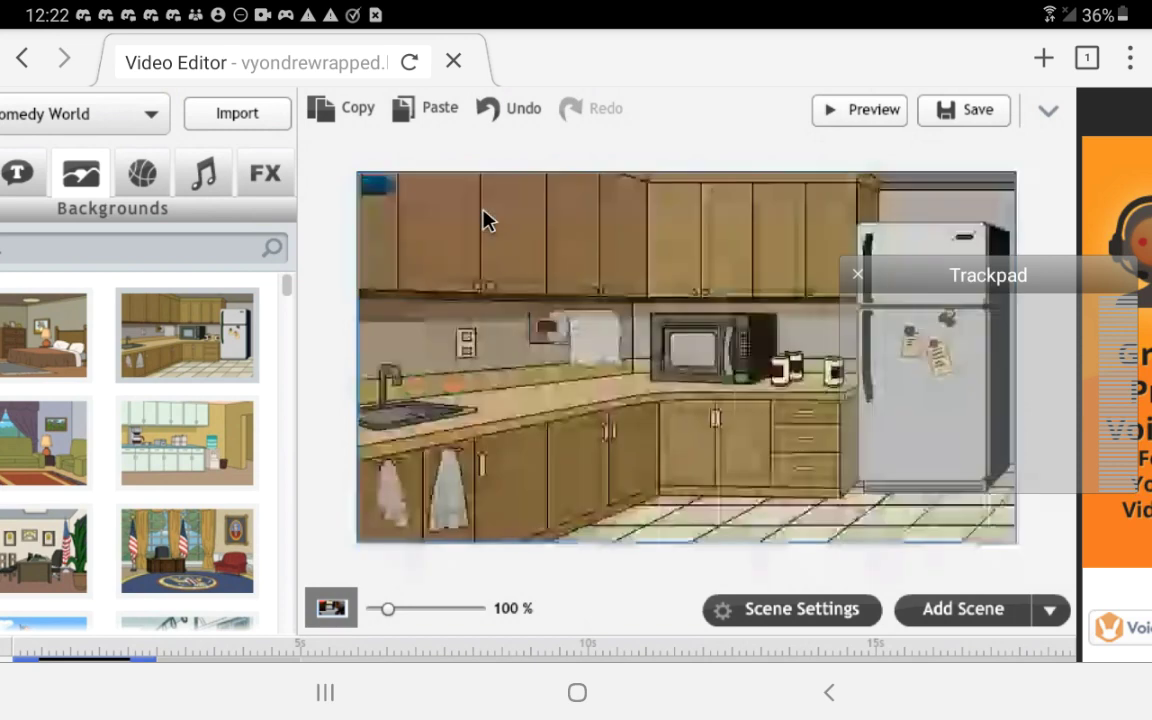
scroll(166, 300, left, 2)
click(94, 335)
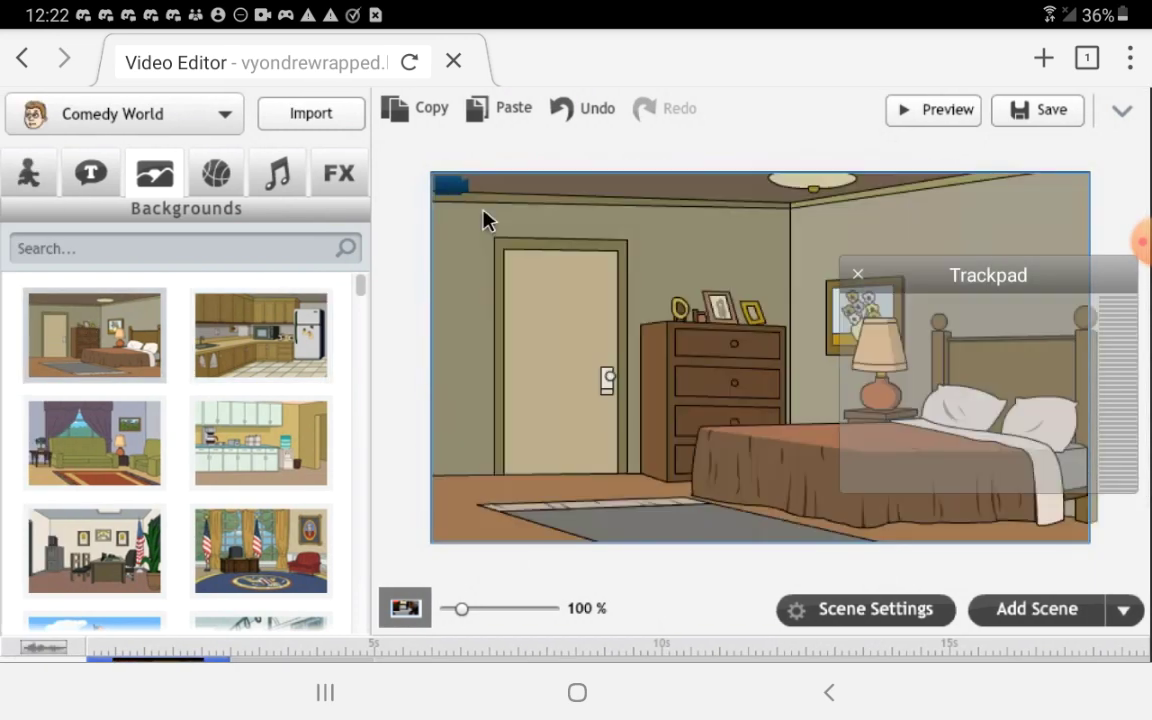
click(67, 436)
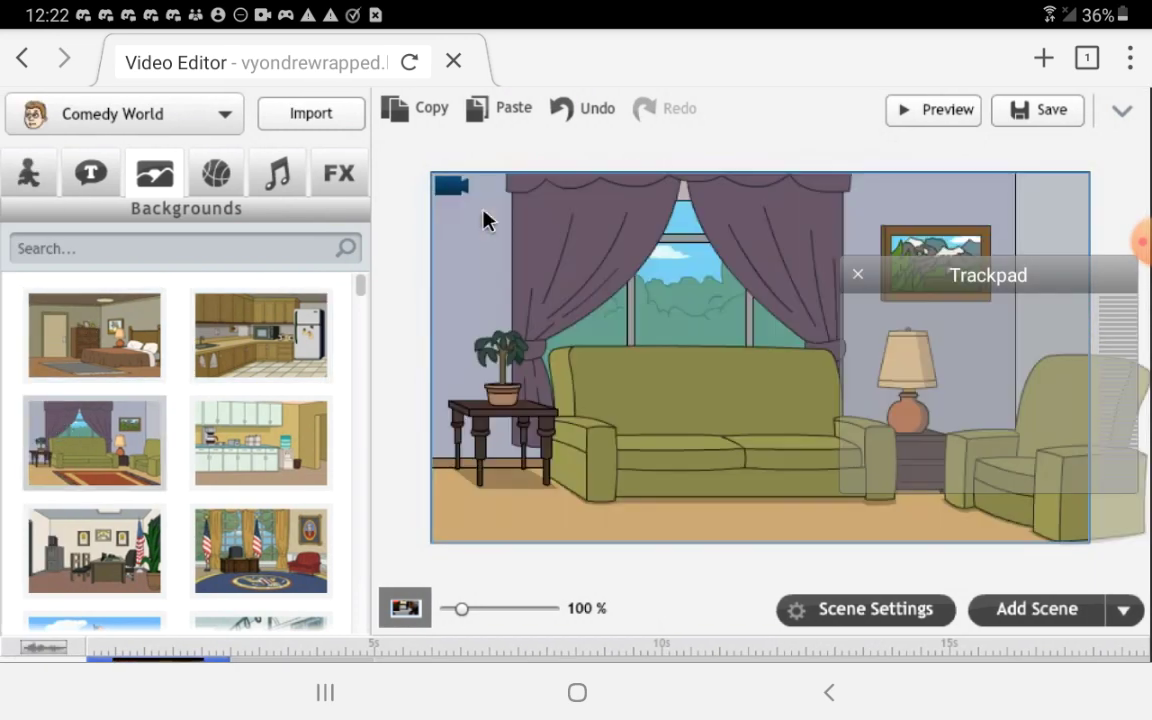
click(260, 443)
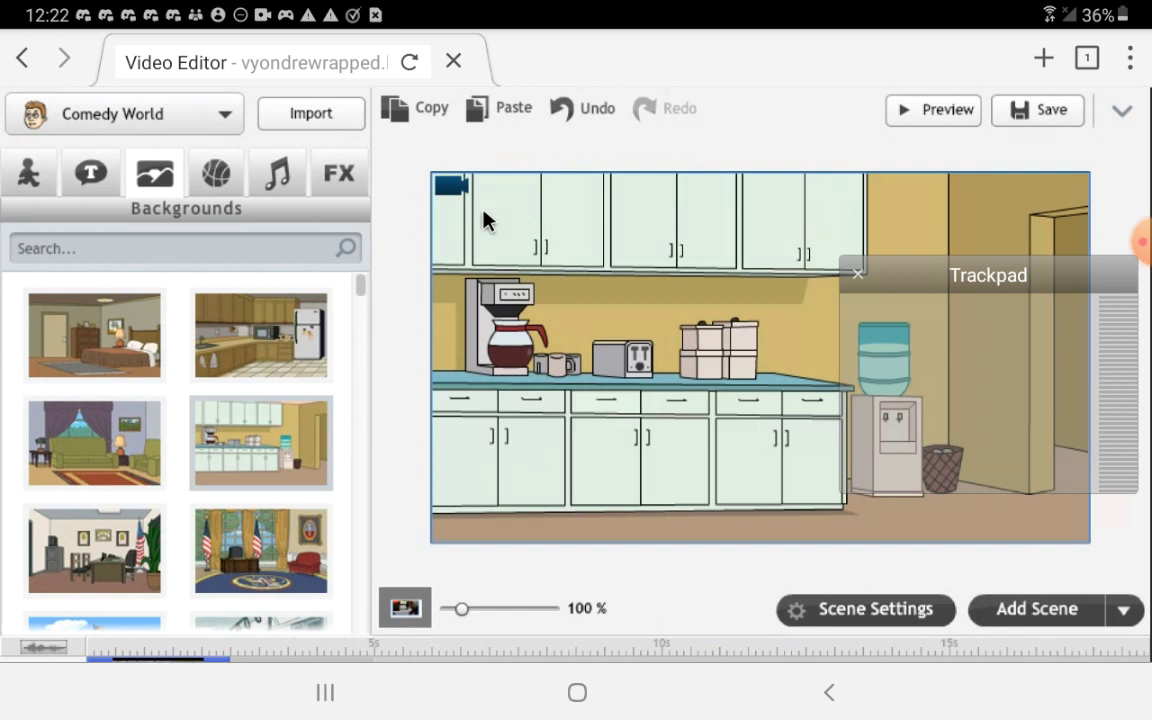
click(277, 173)
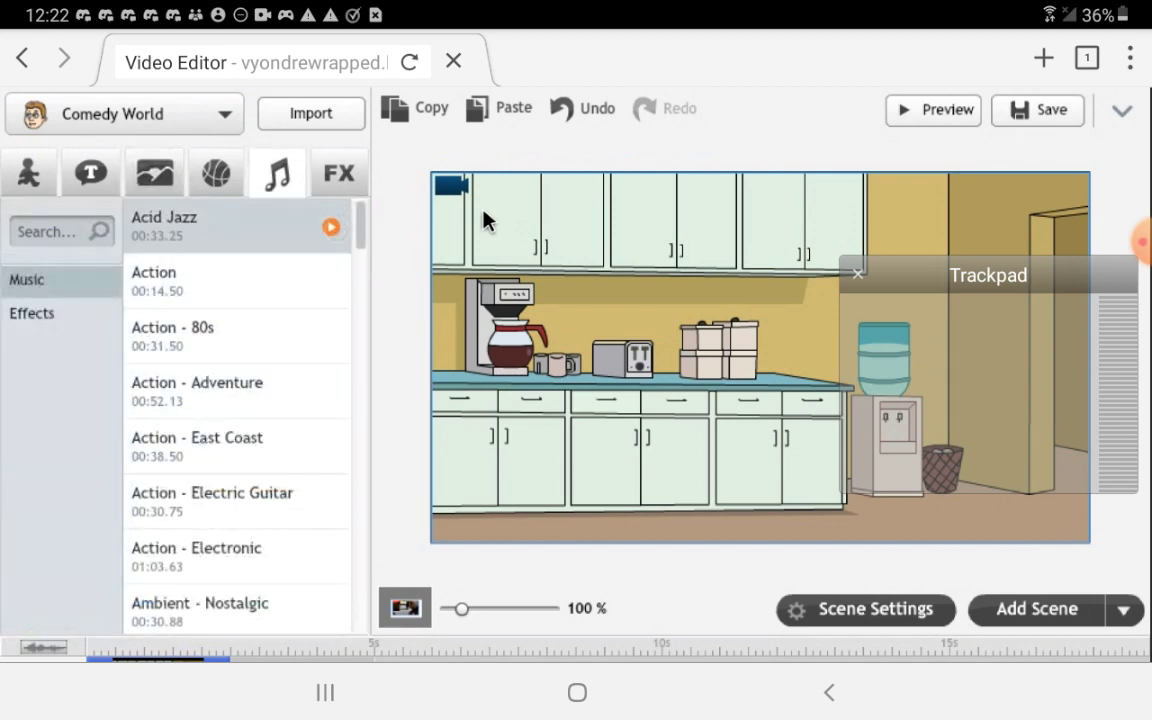
scroll(484, 220, down, 3)
scroll(484, 219, up, 3)
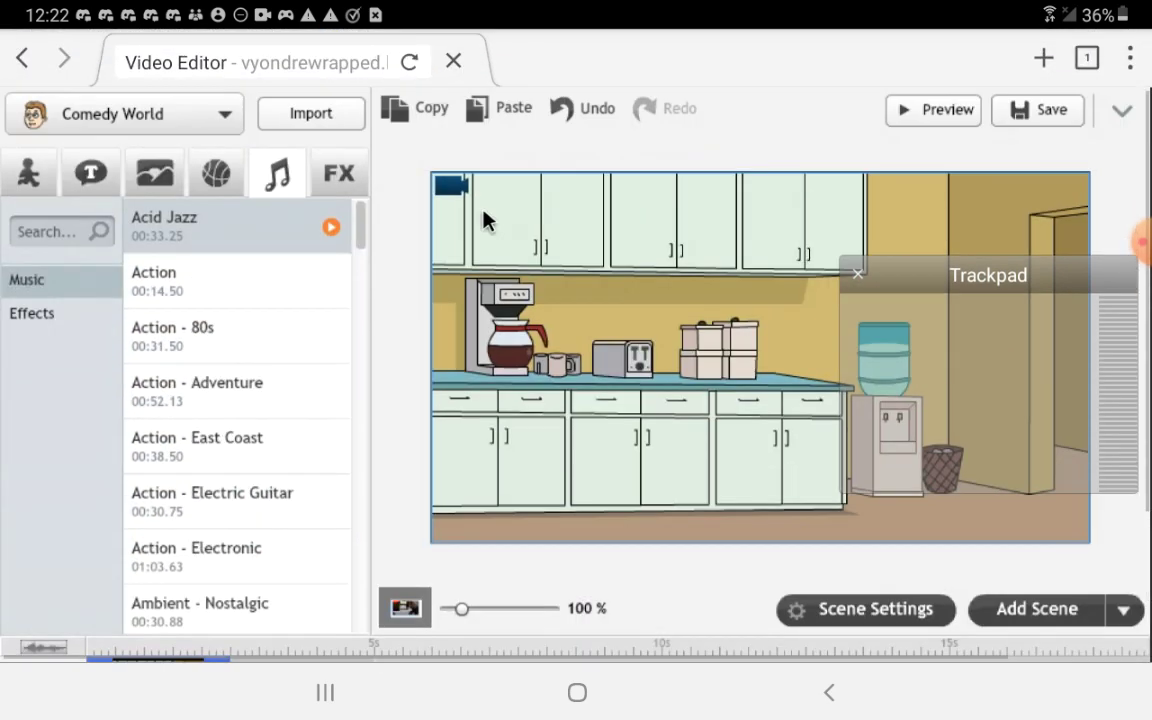
scroll(484, 200, down, 4)
scroll(484, 160, up, 2)
scroll(481, 219, up, 2)
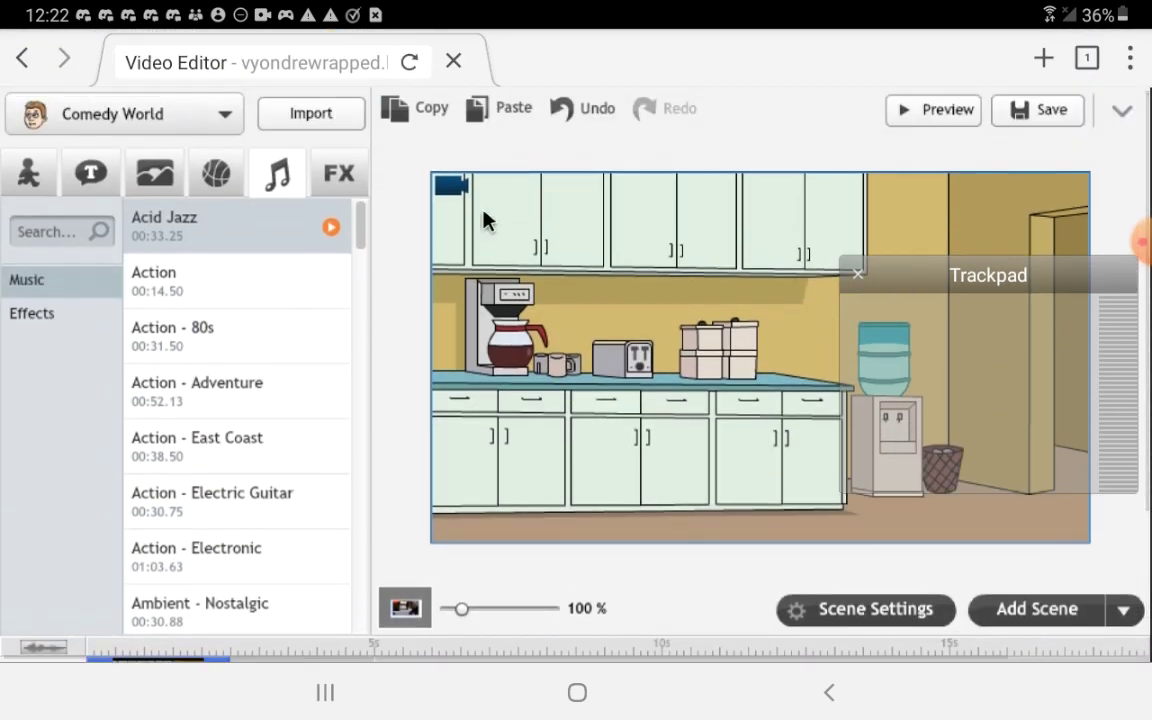
scroll(481, 219, down, 2)
scroll(484, 220, up, 2)
click(338, 173)
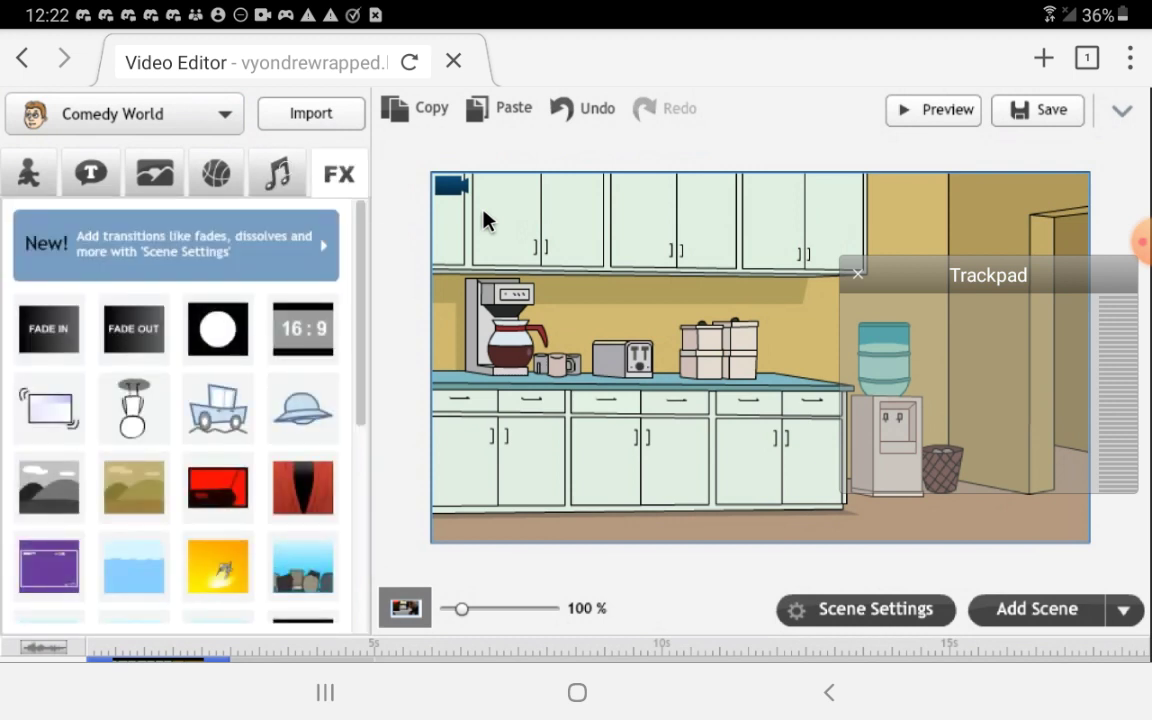
click(277, 173)
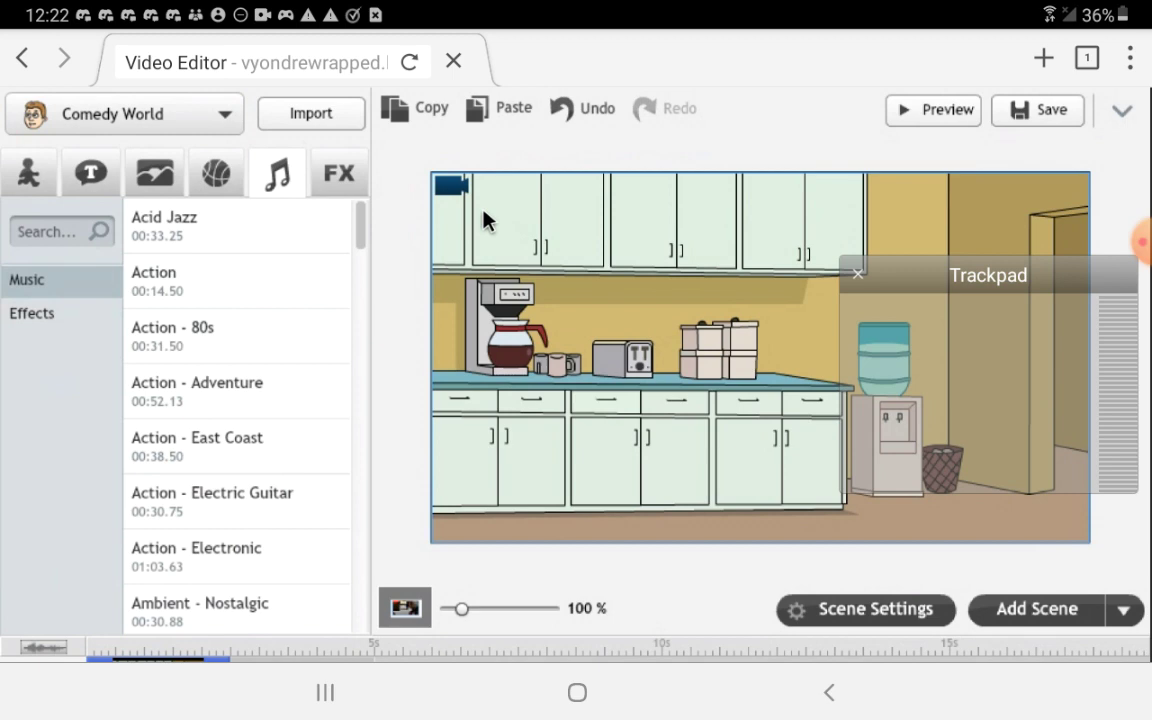
scroll(484, 220, down, 4)
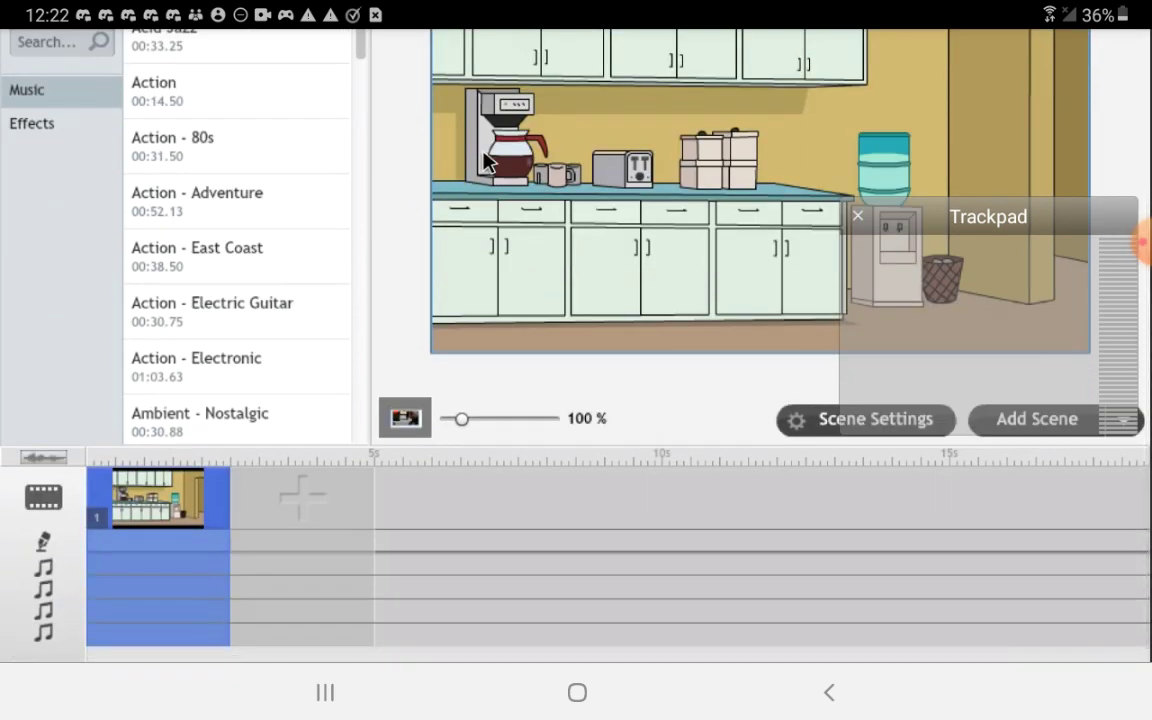
scroll(484, 162, up, 4)
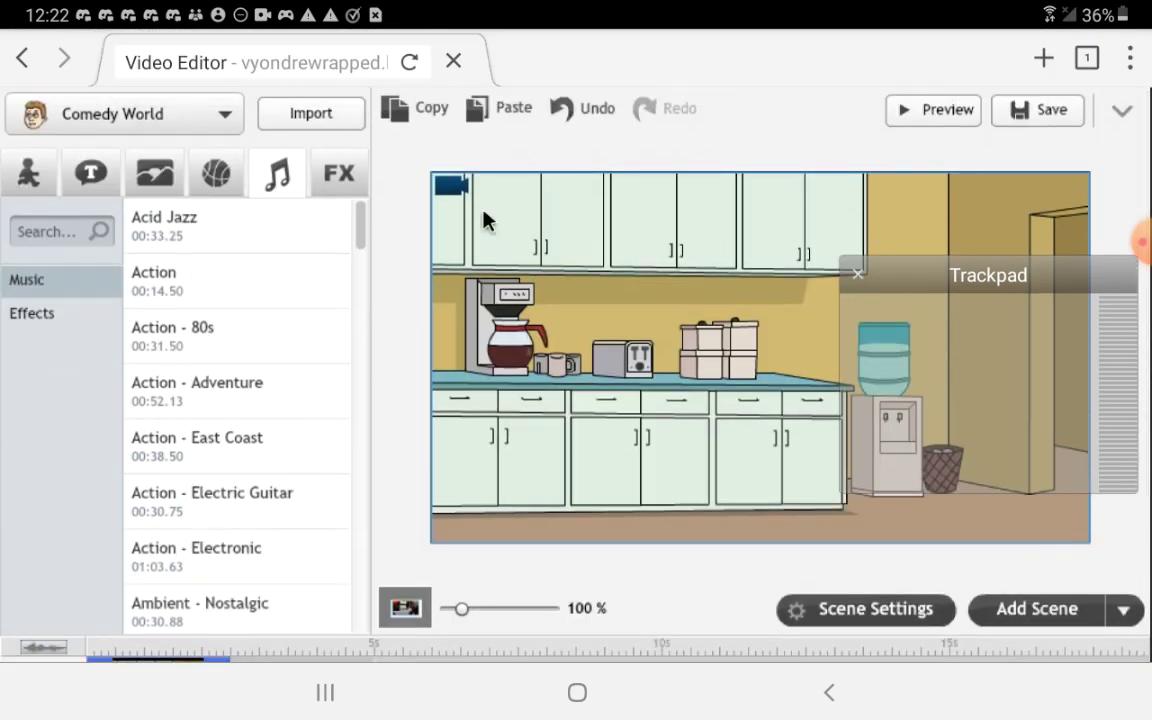
click(32, 313)
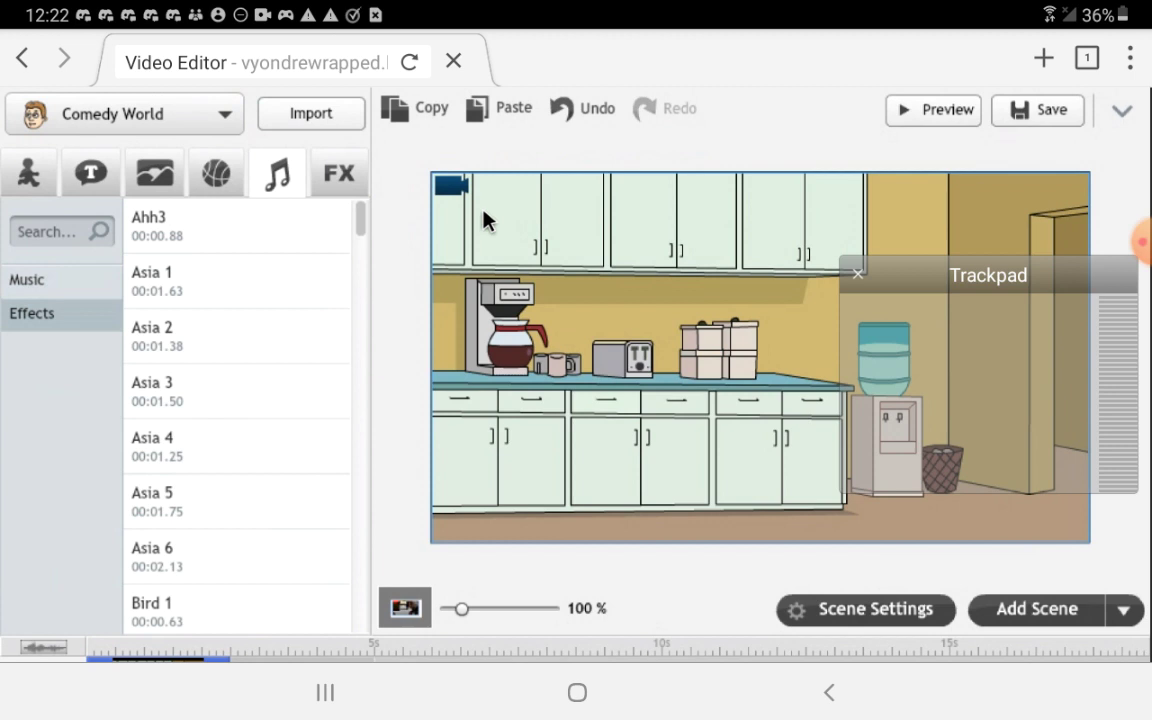
click(200, 225)
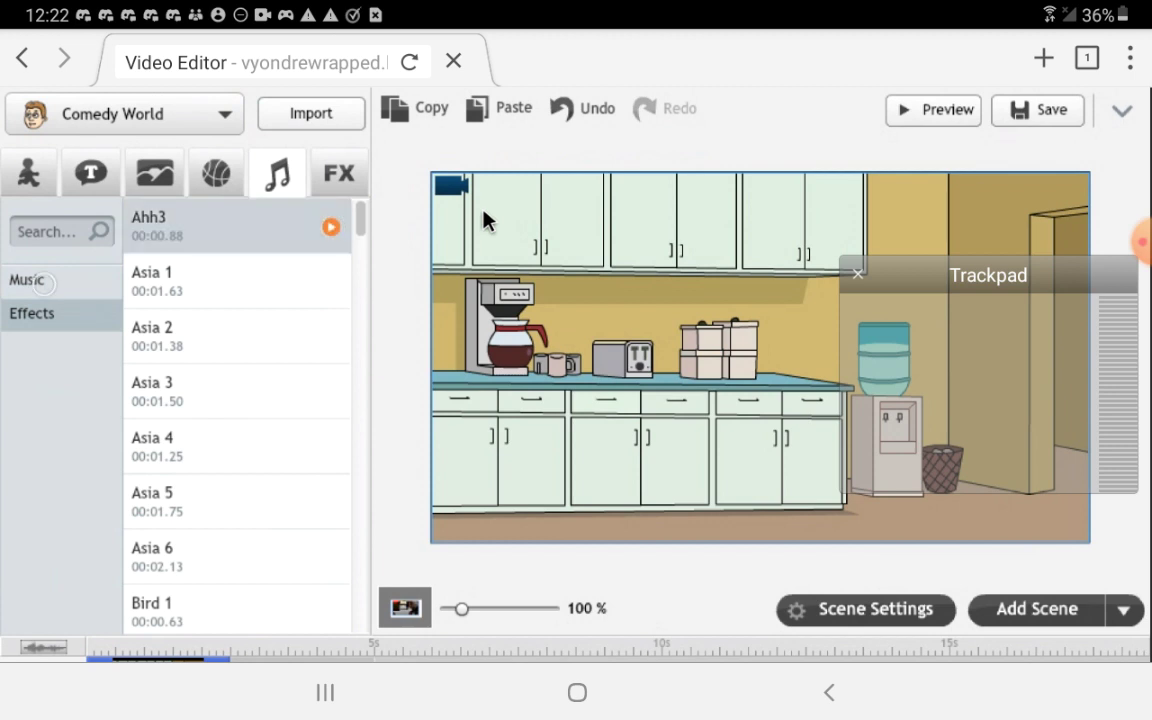
click(27, 279)
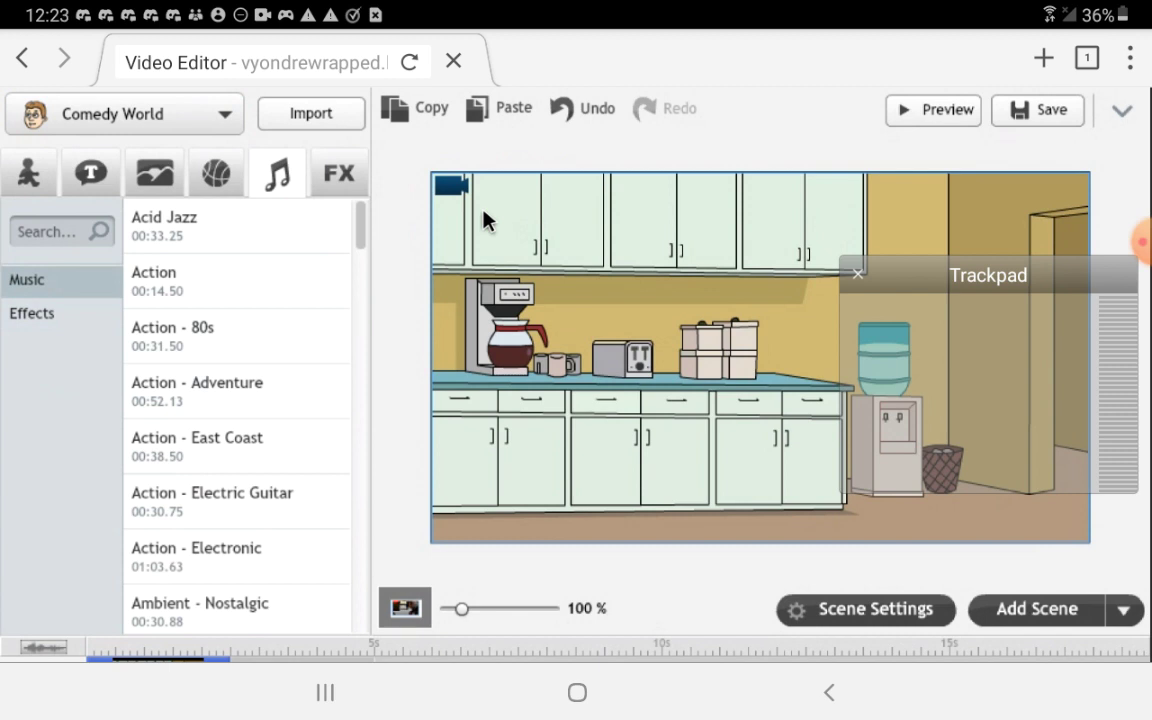
scroll(237, 415, down, 5)
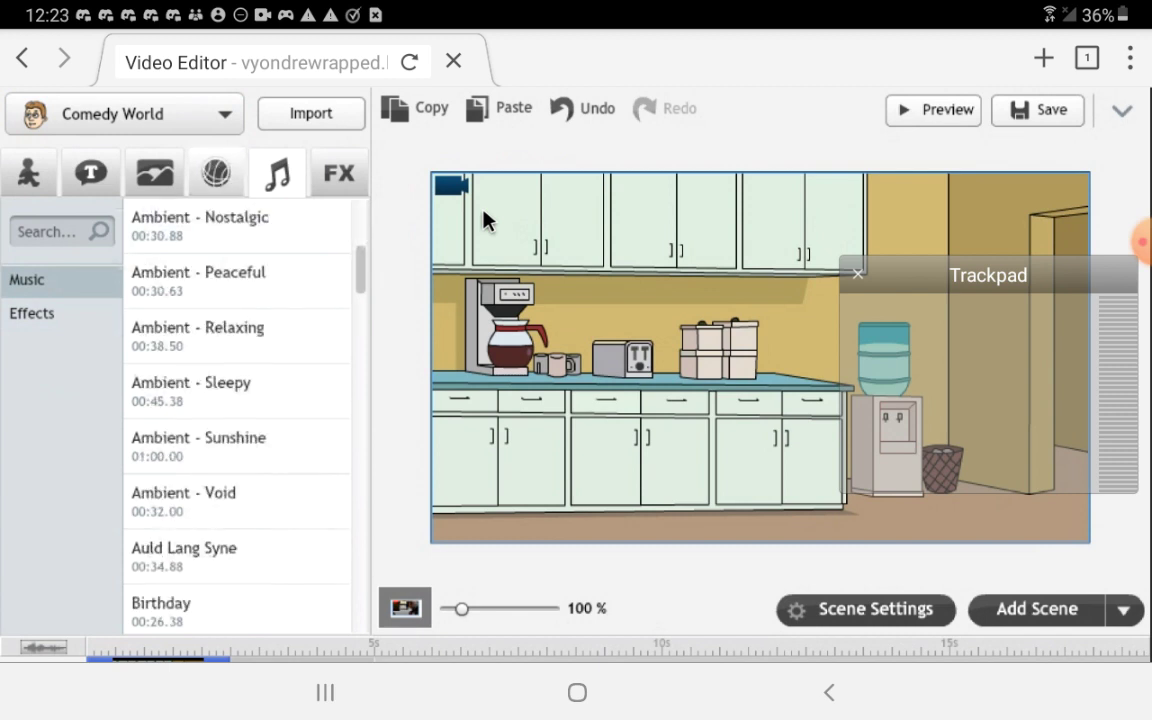
click(216, 173)
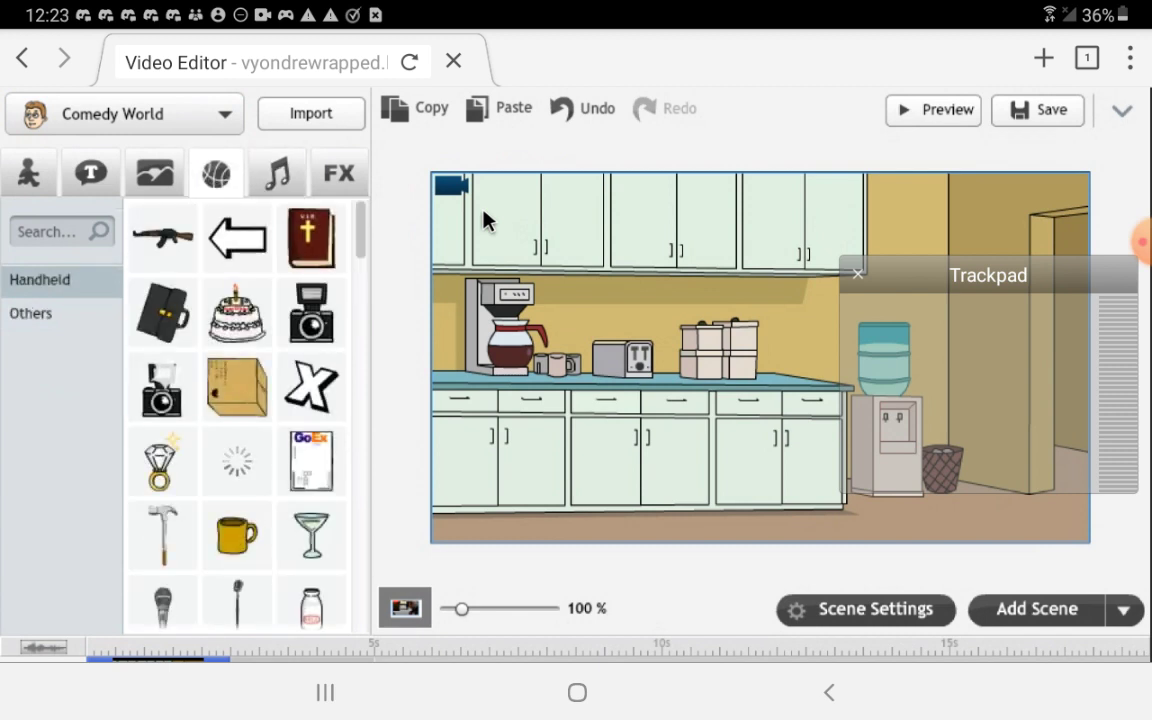
scroll(483, 220, down, 2)
scroll(483, 220, up, 2)
drag(237, 387, 740, 350)
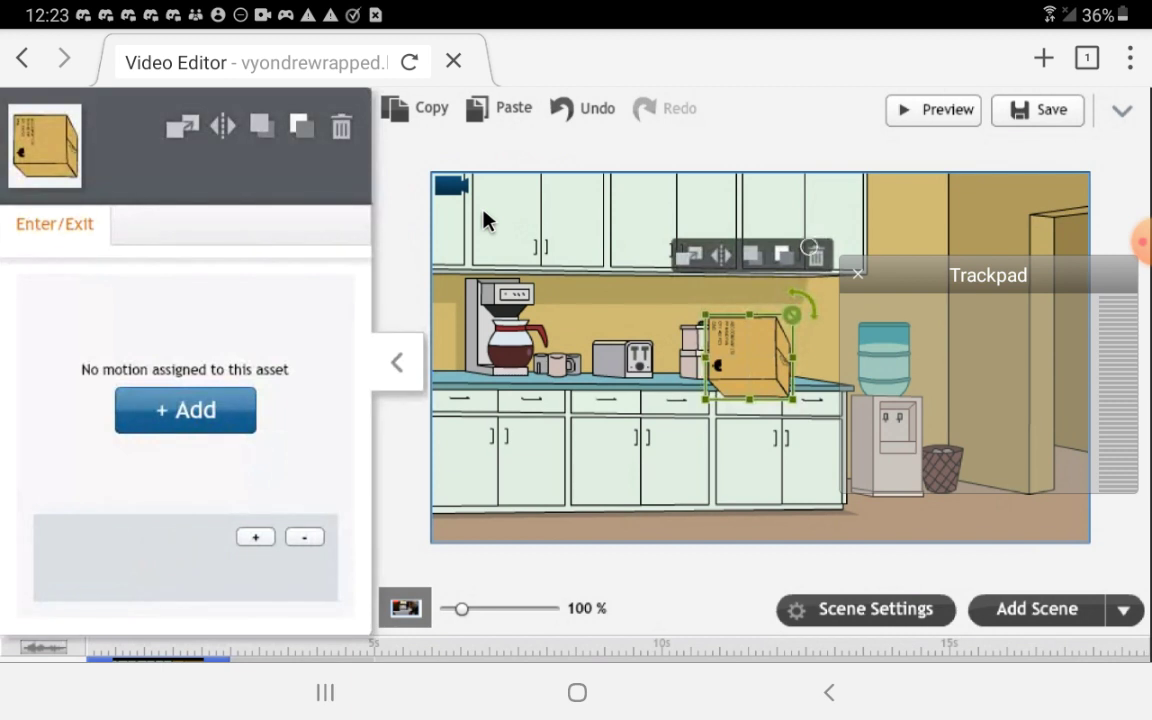
key(Delete)
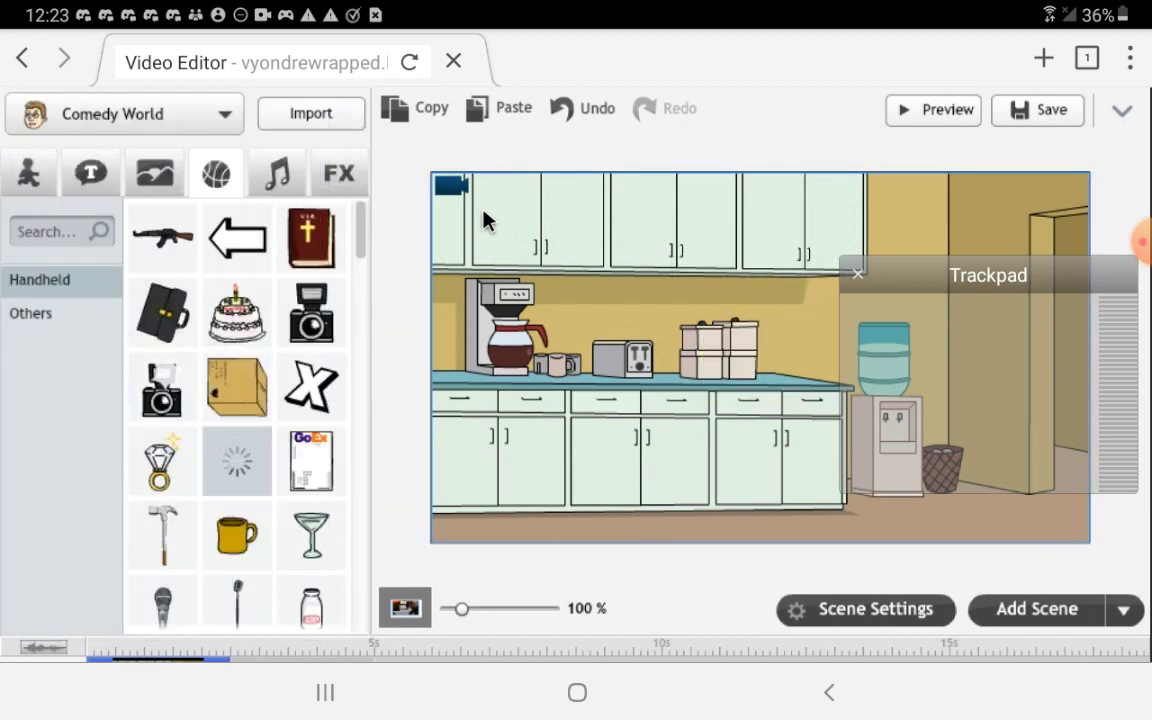
scroll(484, 220, down, 3)
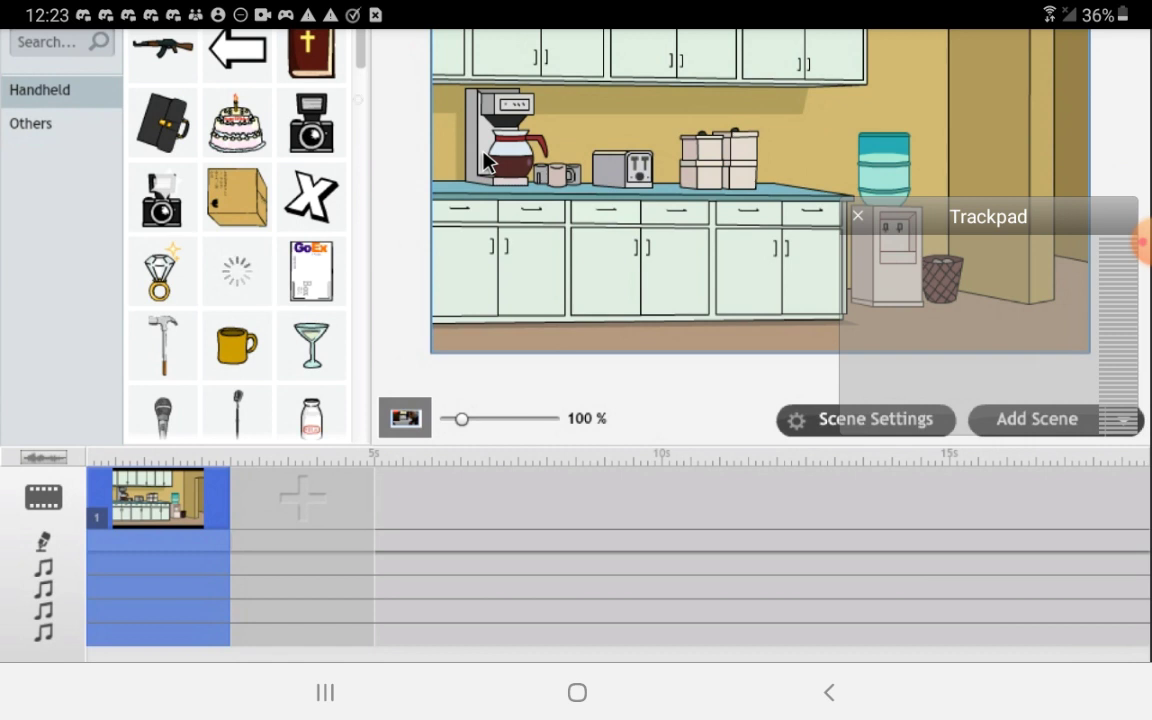
scroll(237, 240, down, 5)
scroll(484, 162, up, 1)
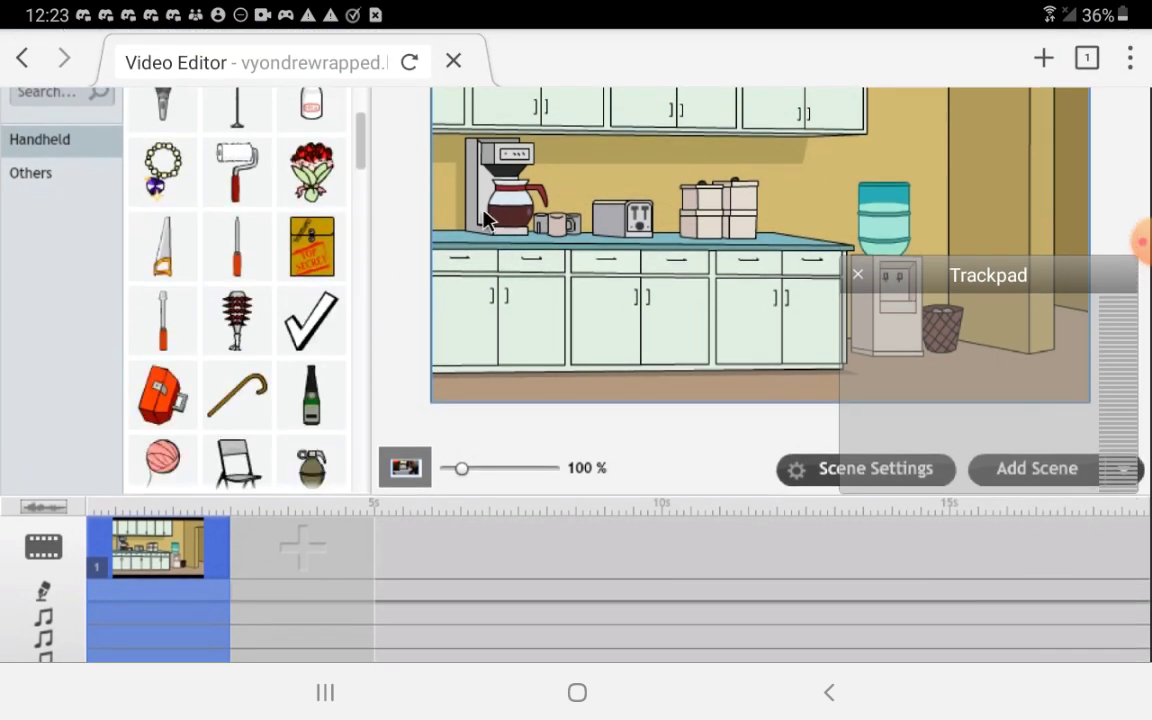
scroll(237, 290, down, 5)
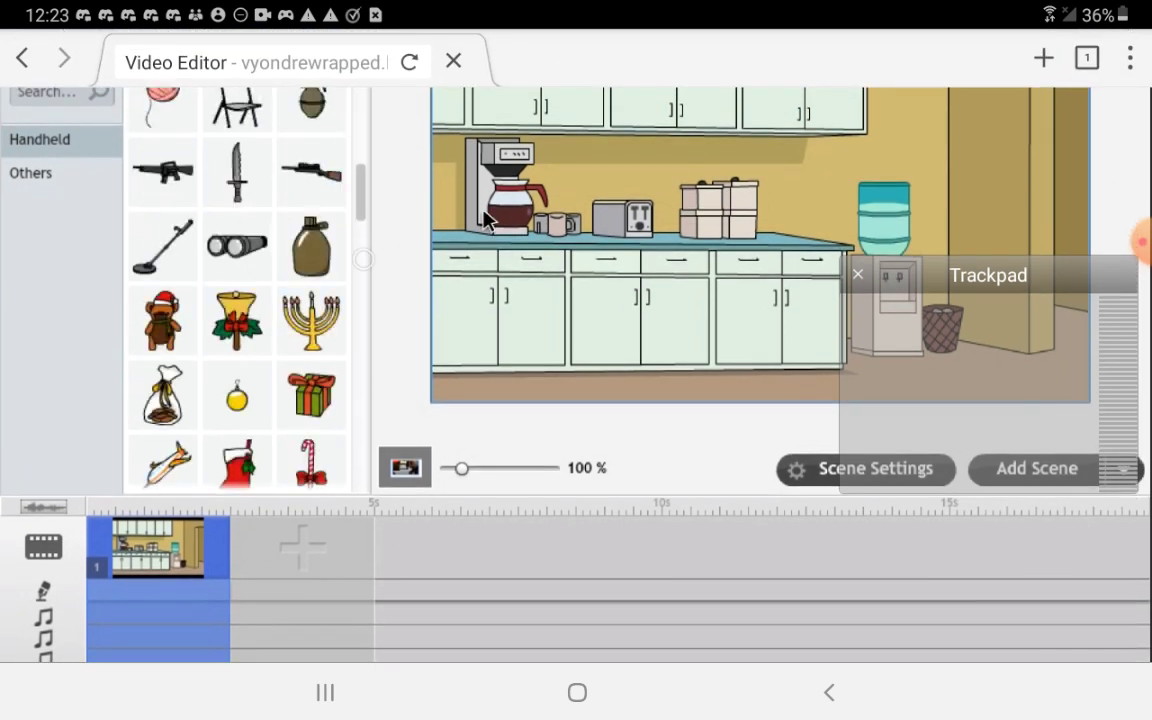
scroll(237, 290, down, 5)
scroll(237, 290, down, 5)
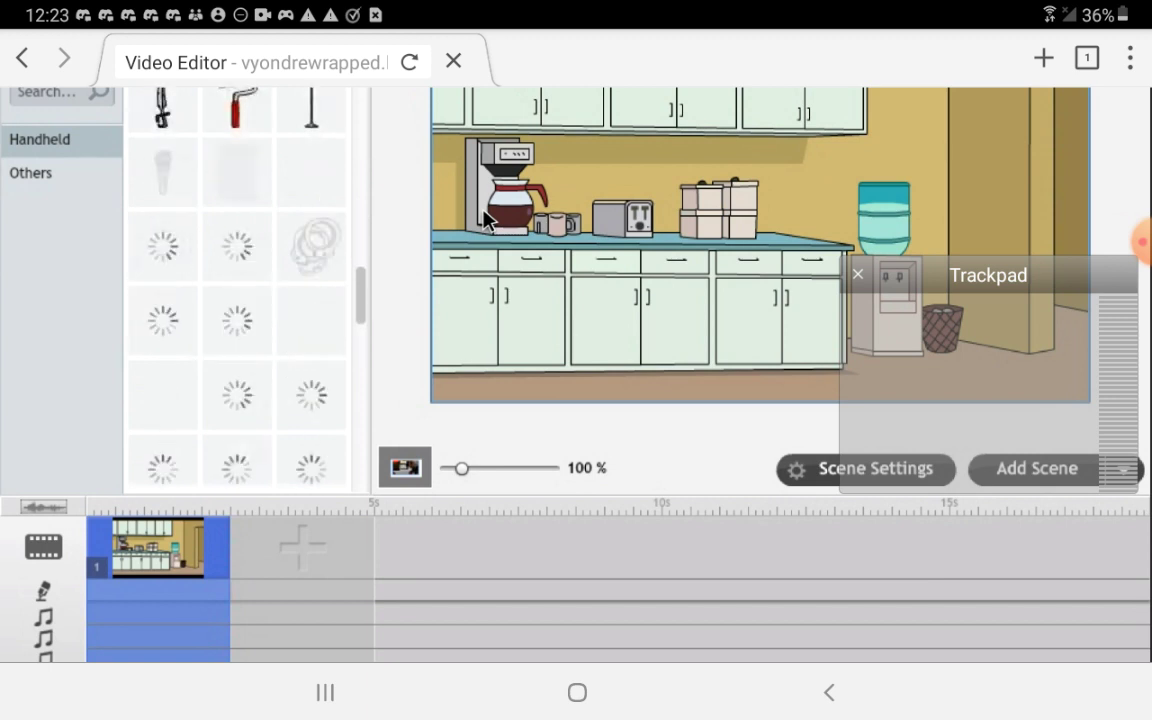
scroll(237, 290, down, 5)
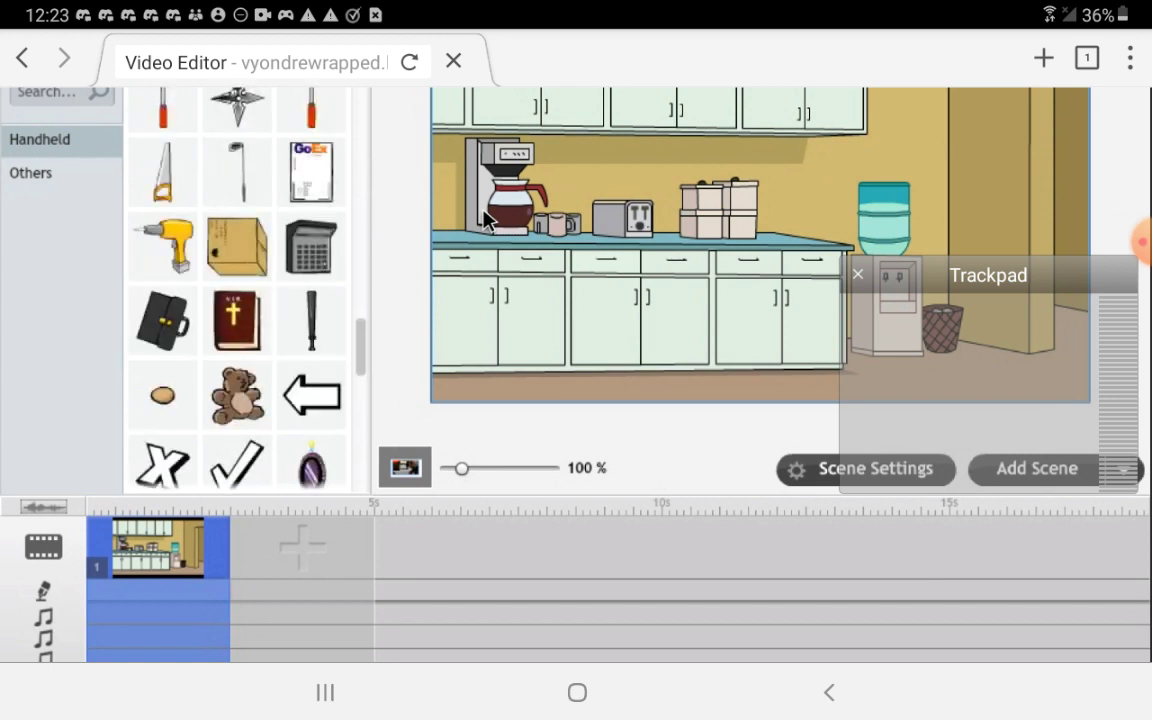
scroll(237, 290, down, 5)
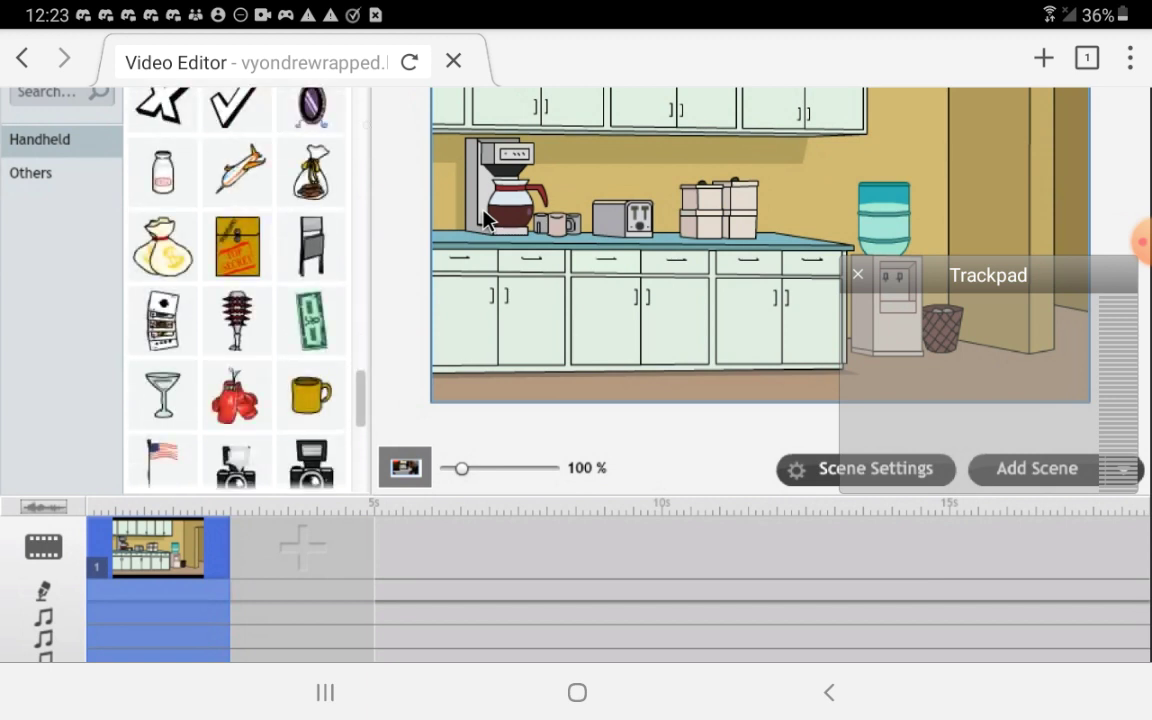
scroll(237, 290, up, 10)
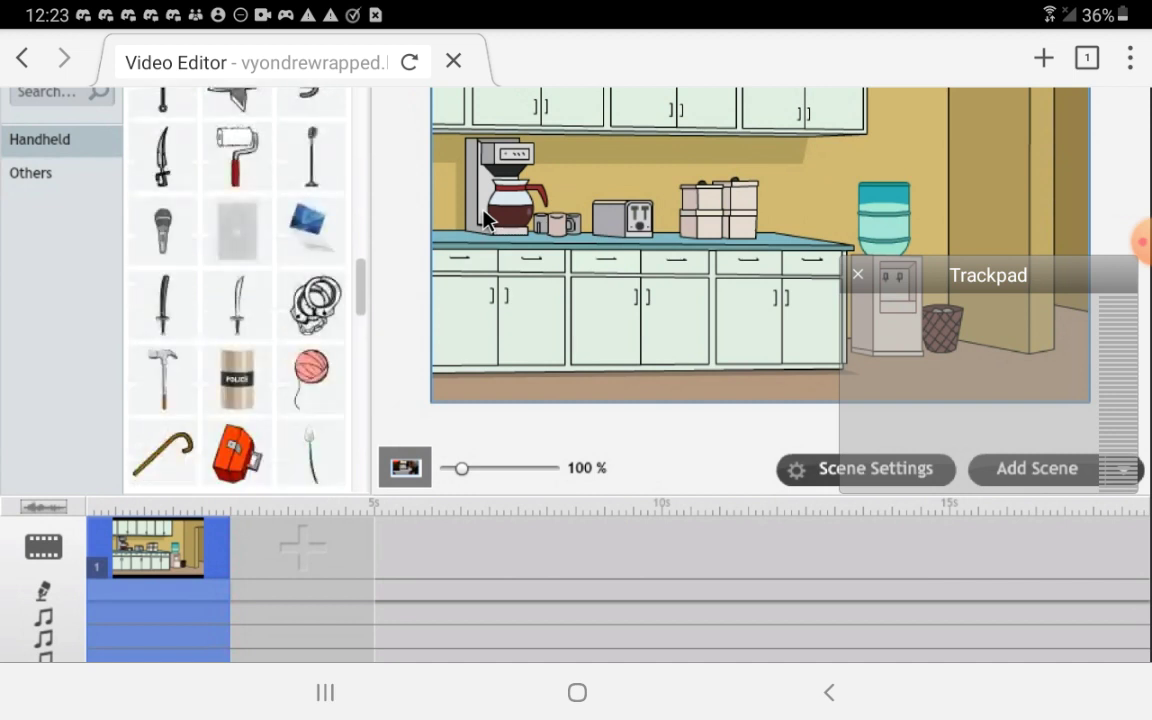
click(308, 225)
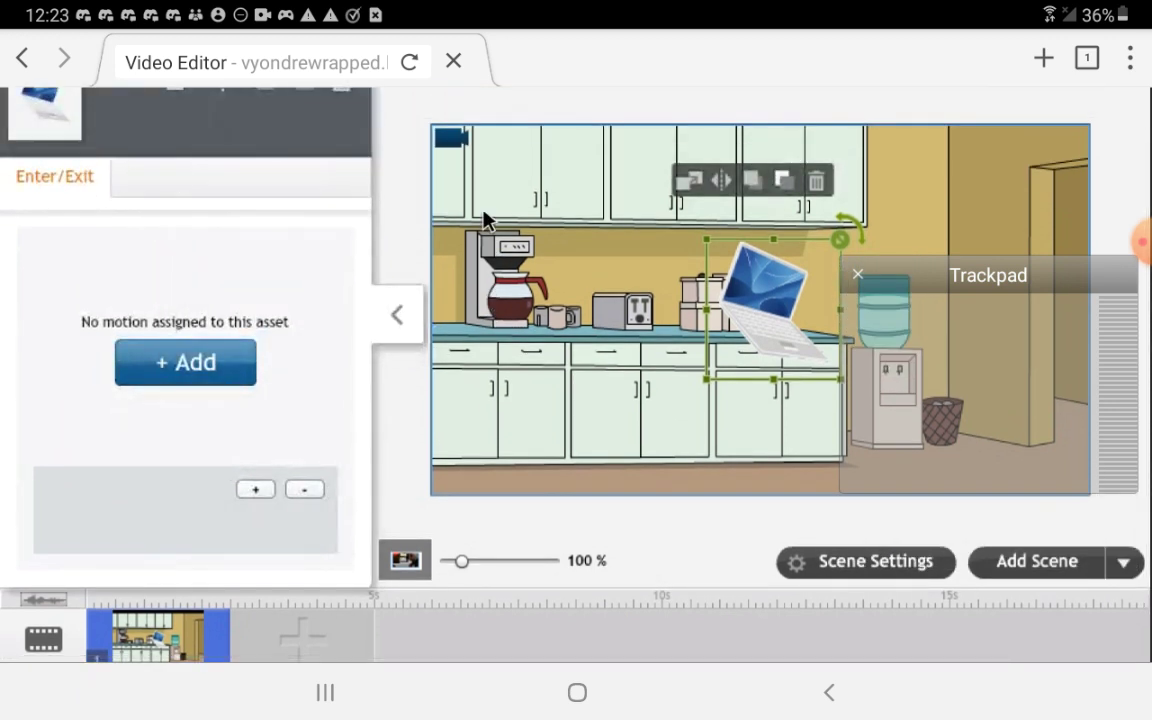
key(Delete)
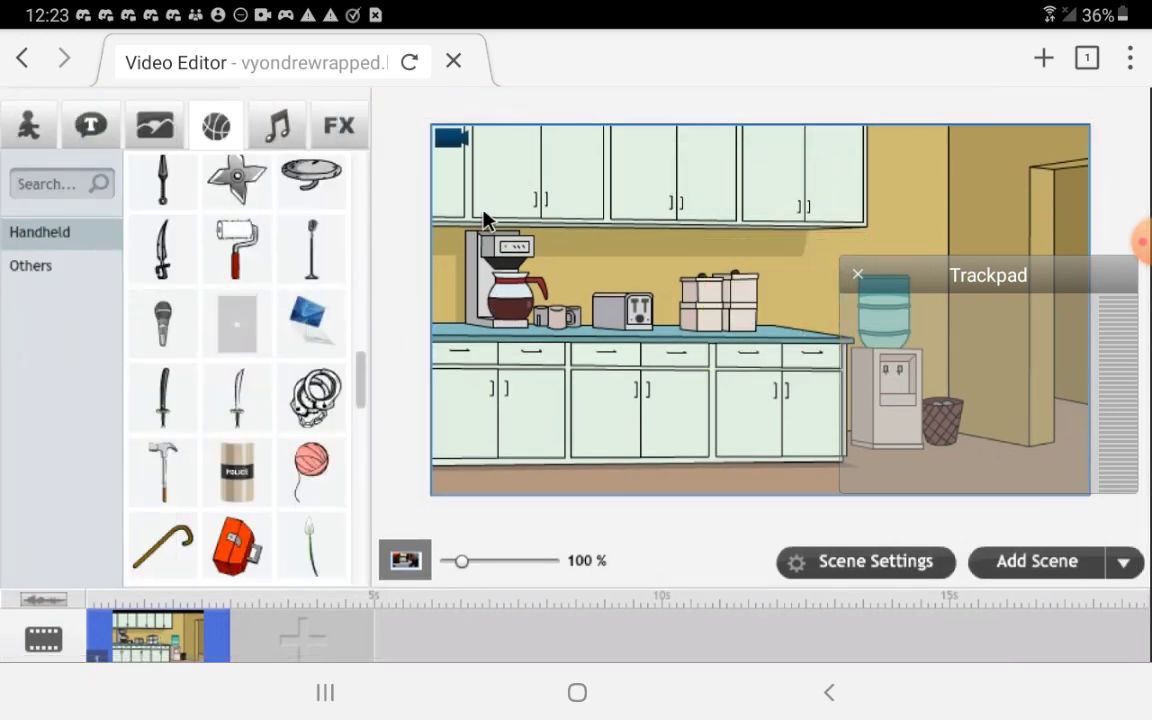
drag(236, 322, 748, 310)
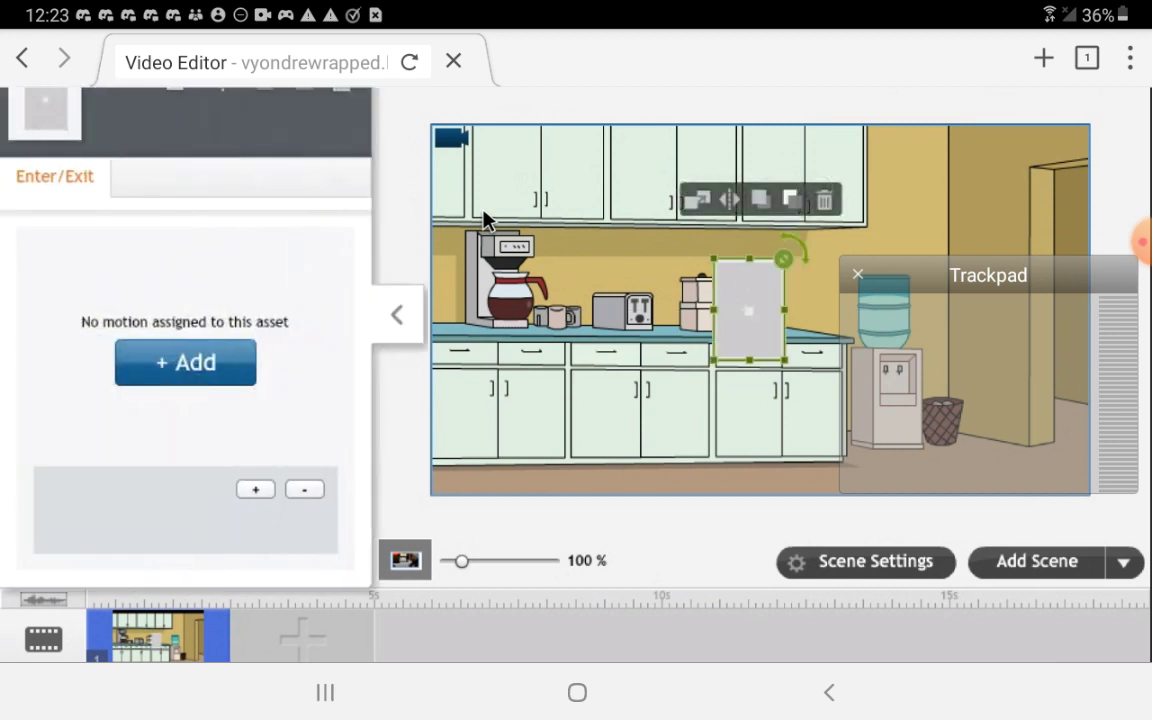
key(Delete)
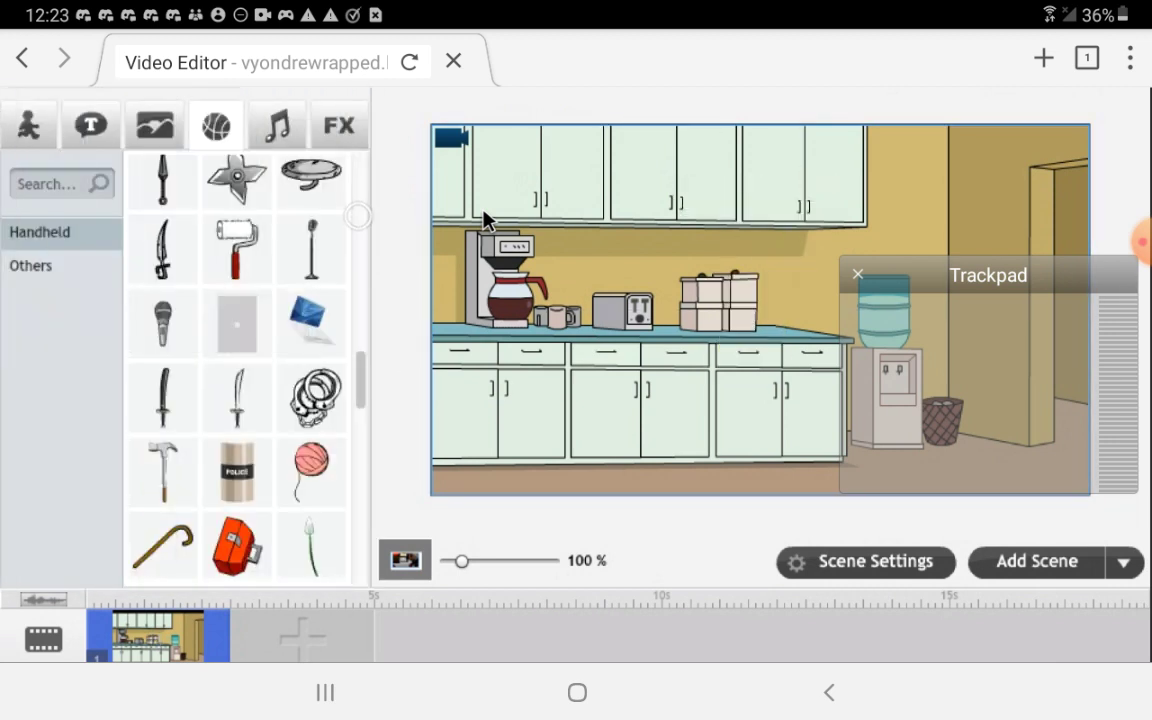
scroll(236, 370, up, 4)
scroll(236, 370, up, 5)
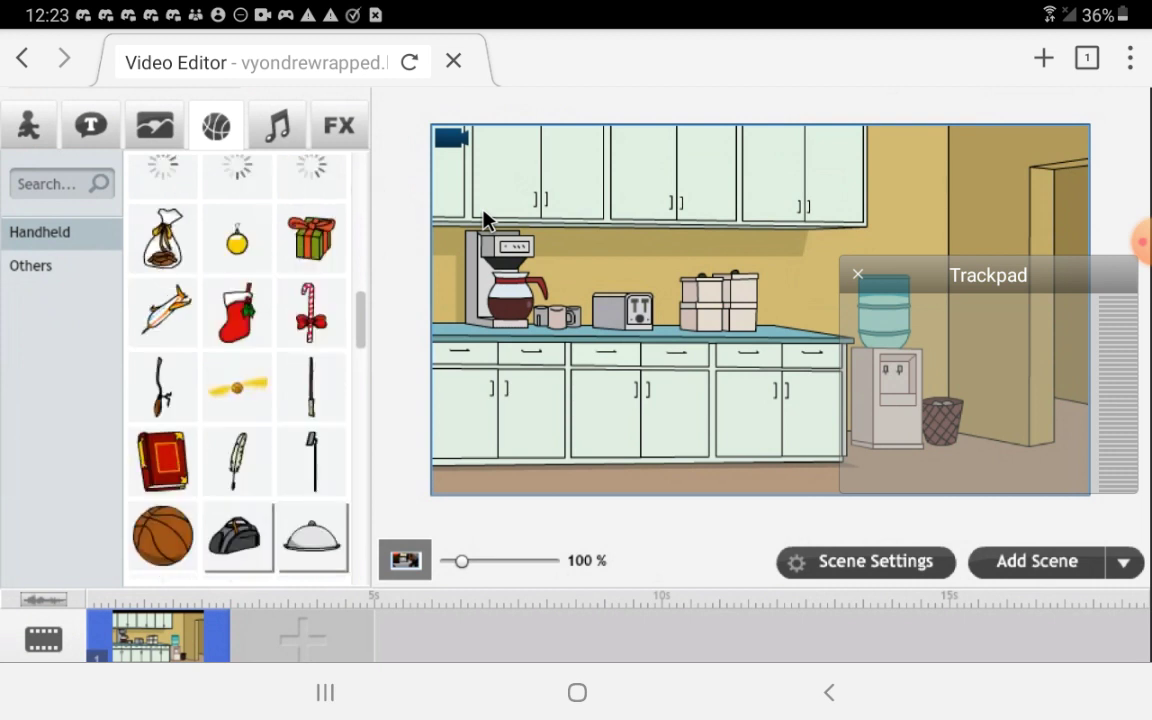
scroll(236, 370, up, 5)
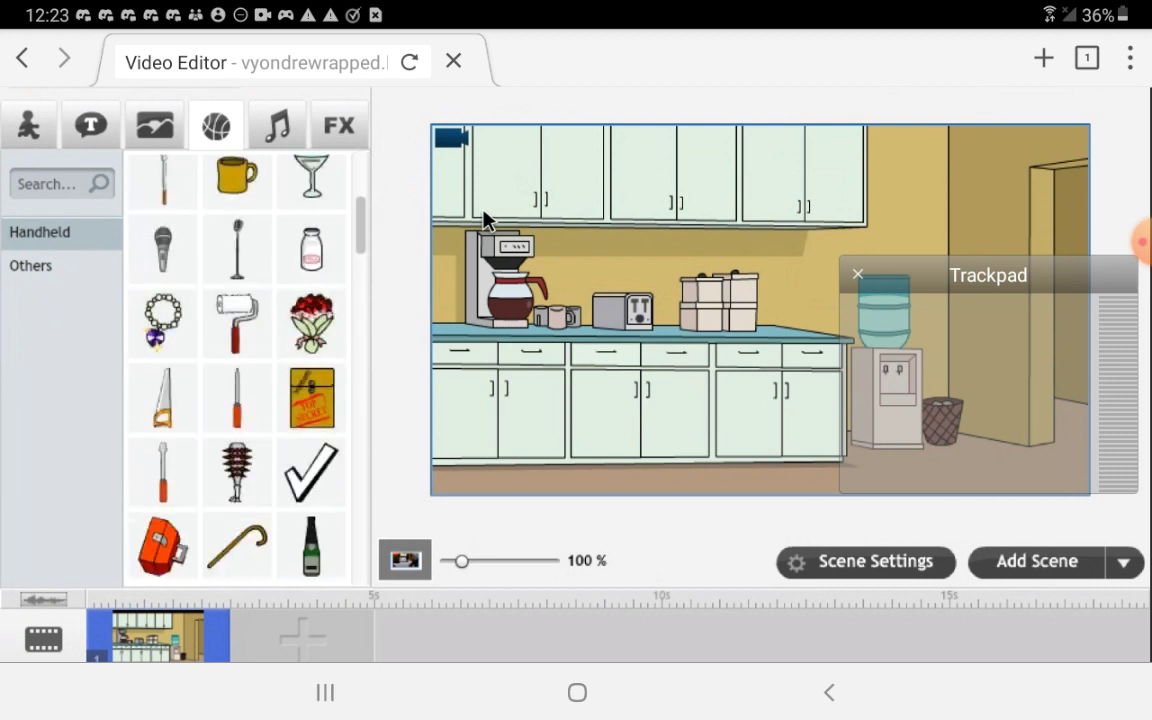
scroll(236, 370, up, 4)
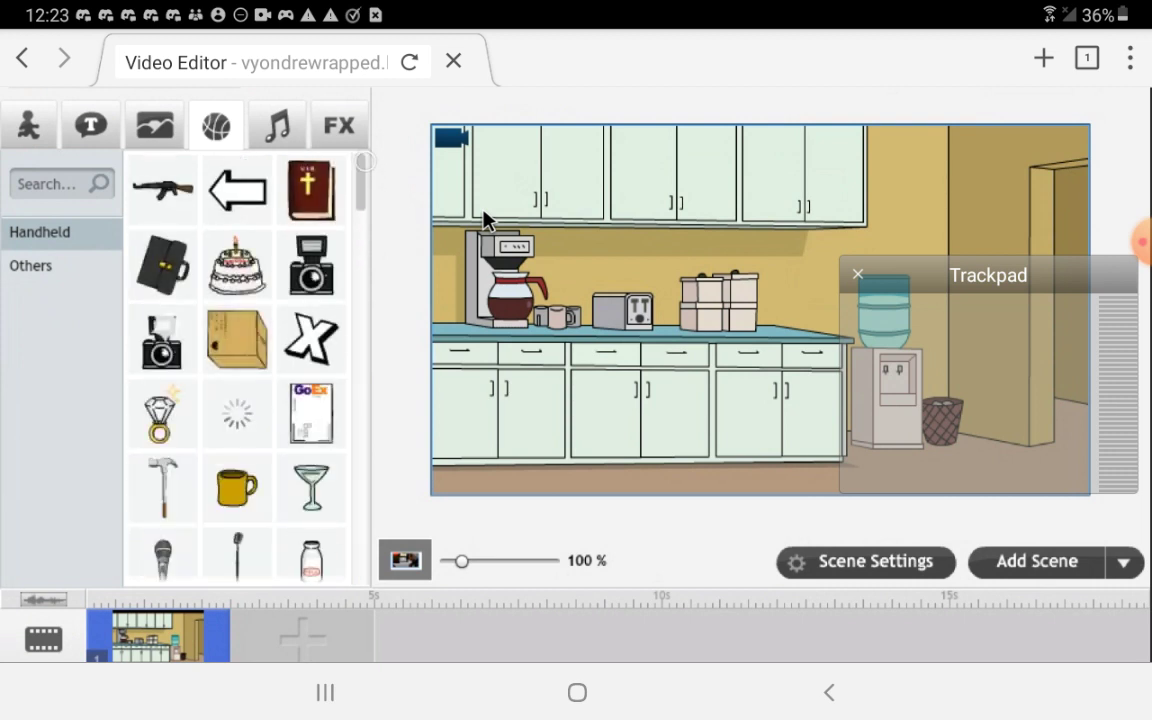
scroll(236, 370, down, 5)
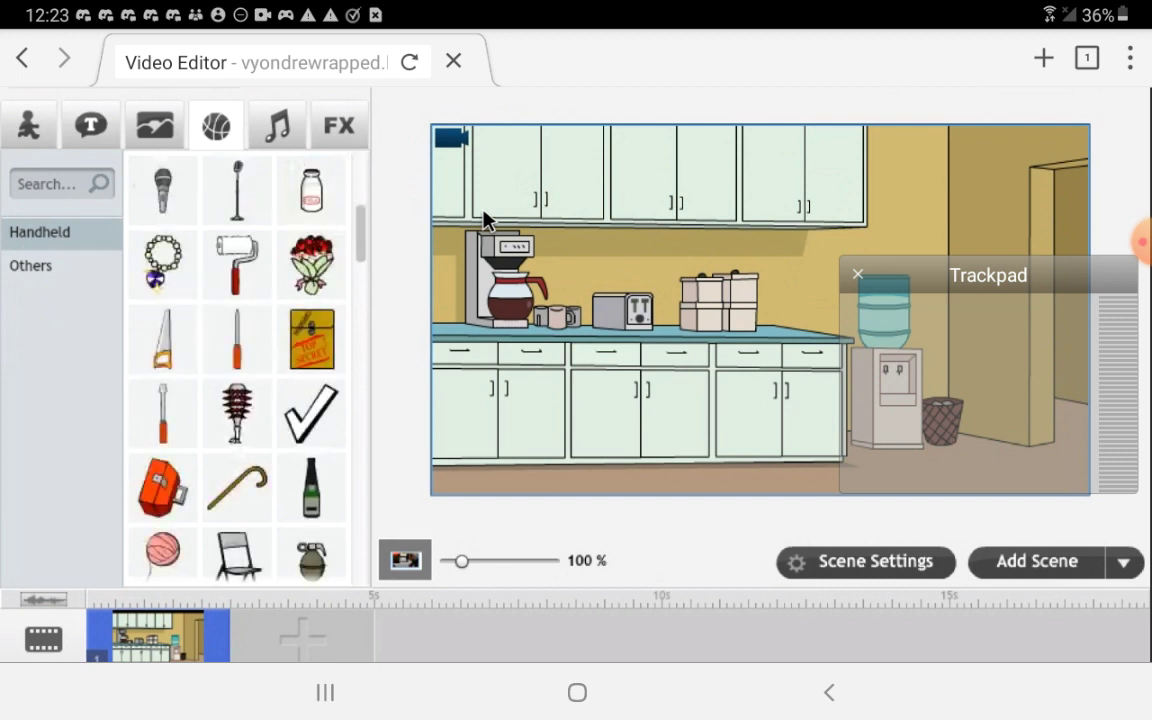
scroll(236, 370, up, 5)
click(236, 190)
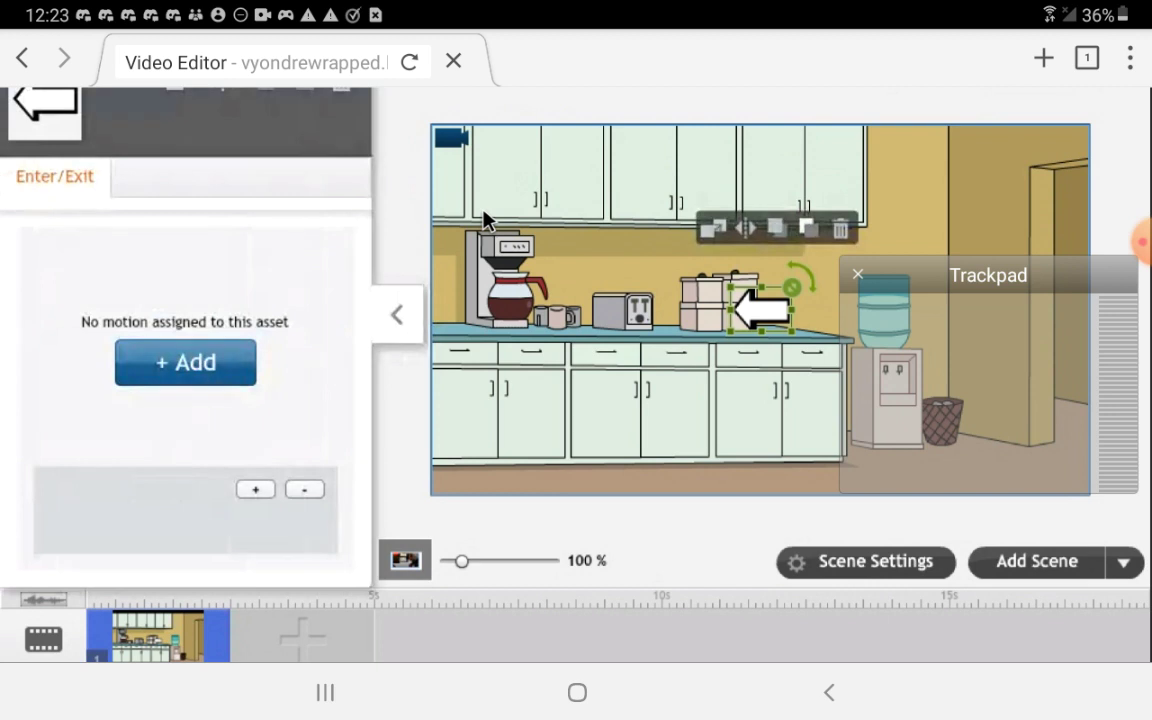
click(45, 100)
click(310, 190)
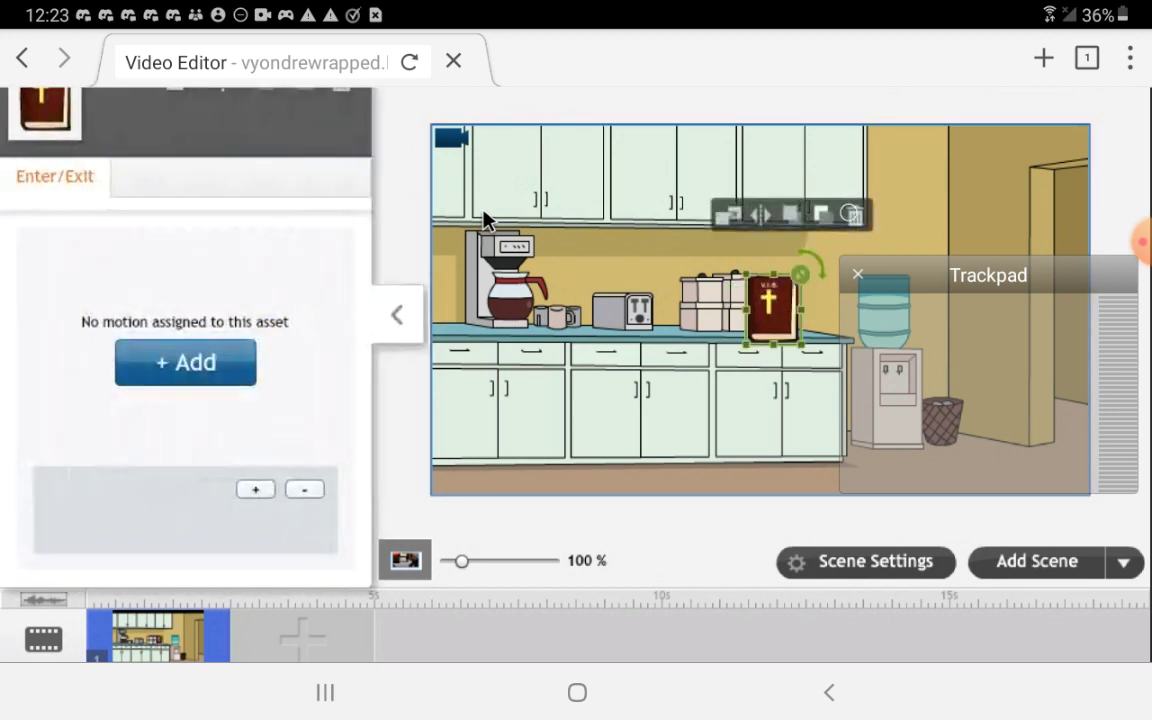
key(Delete)
scroll(483, 218, down, 3)
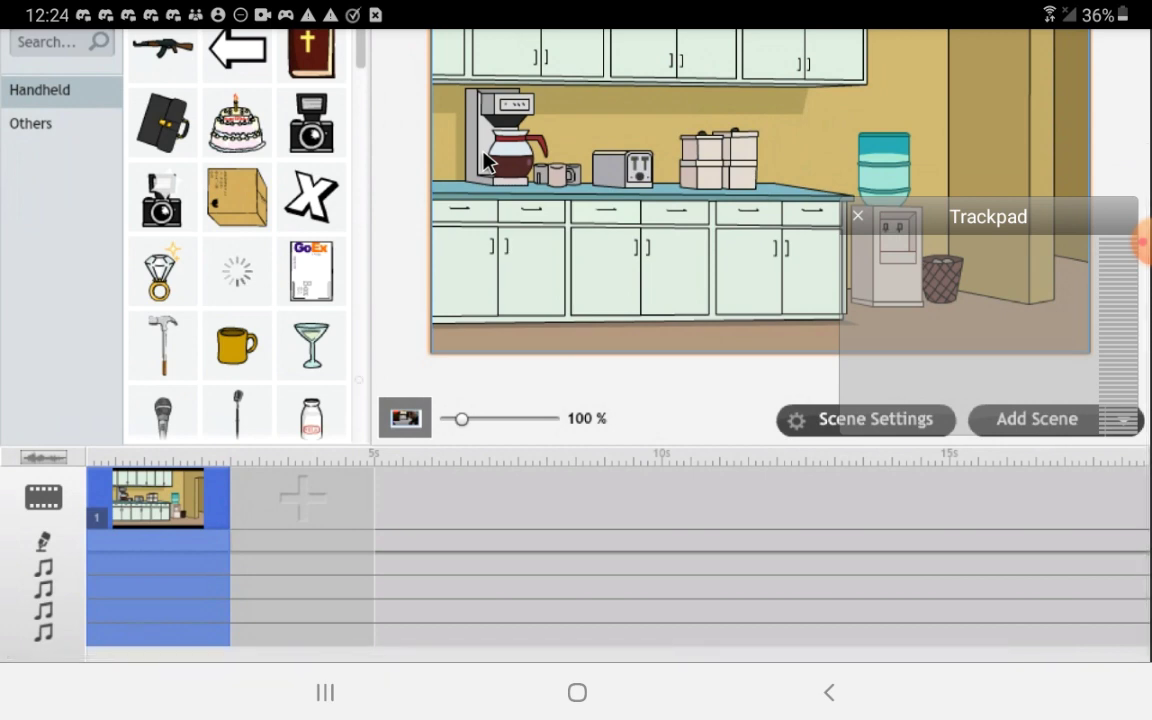
scroll(237, 300, down, 5)
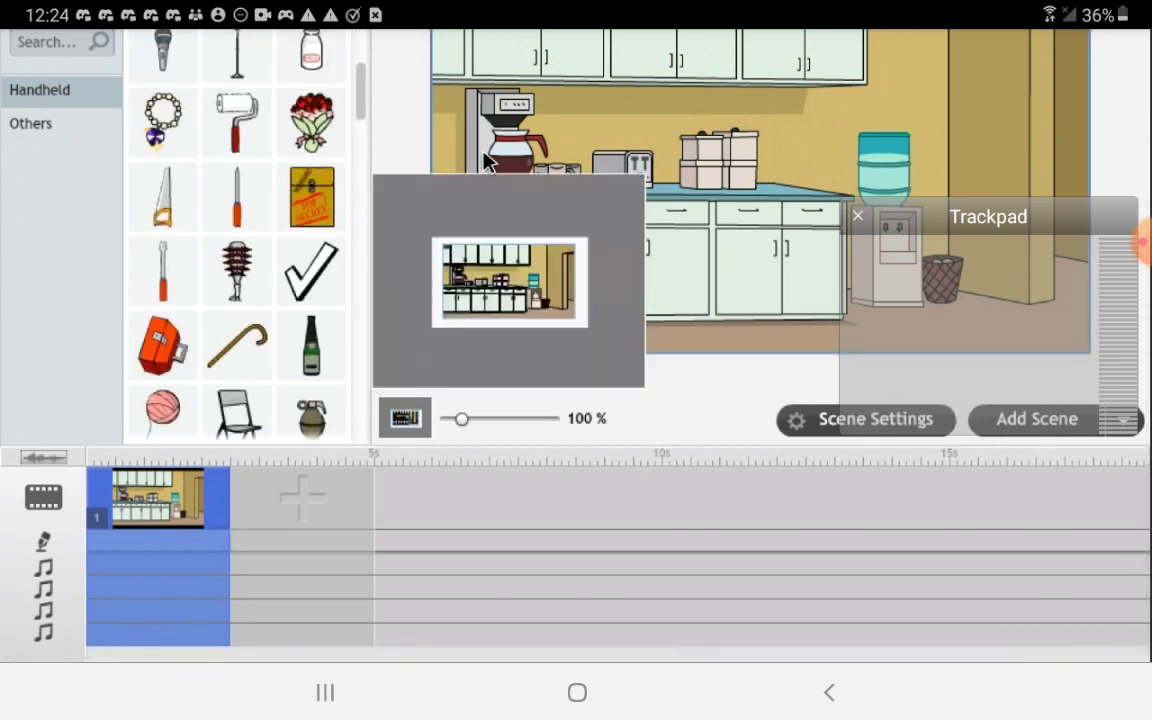
scroll(483, 160, up, 4)
click(311, 460)
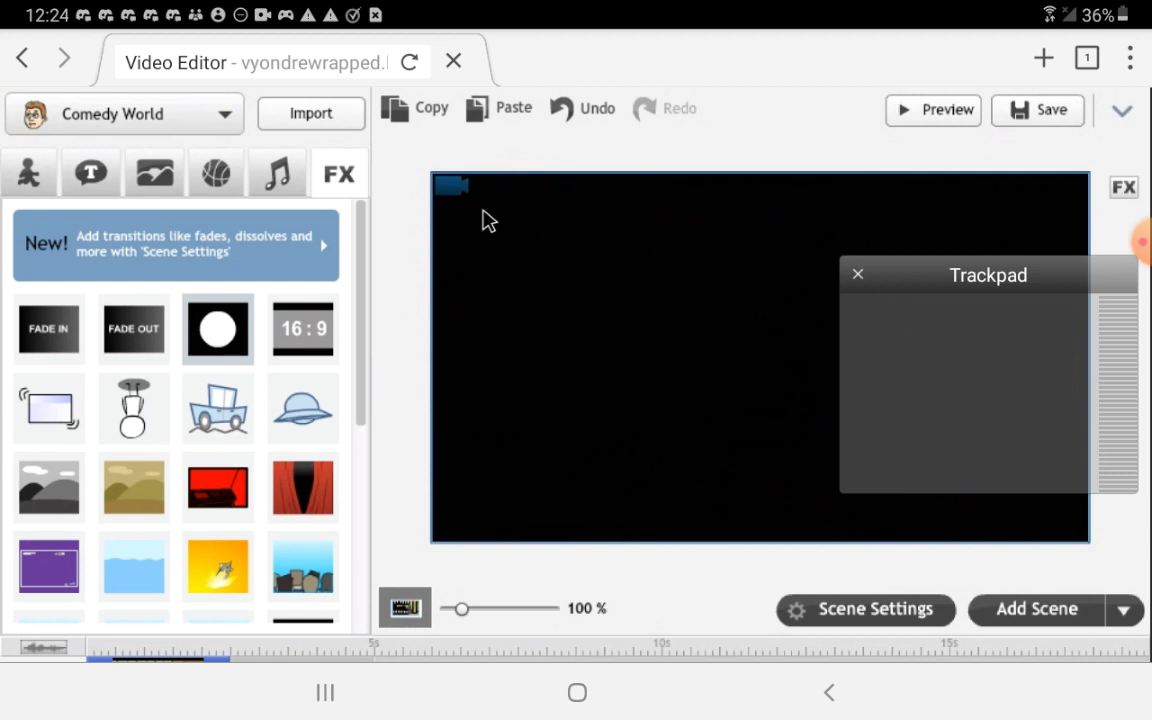
- Apply the 16:9 letterbox effect, then delete both the circle and 16:9 effects
click(303, 328)
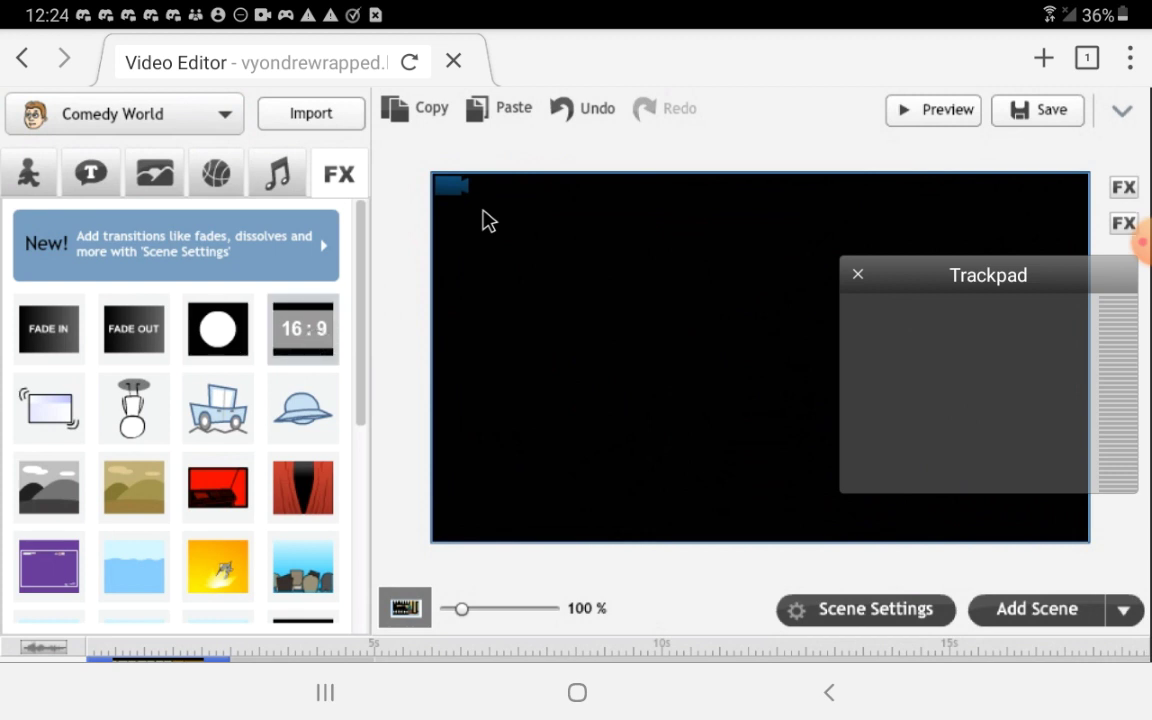
click(1124, 187)
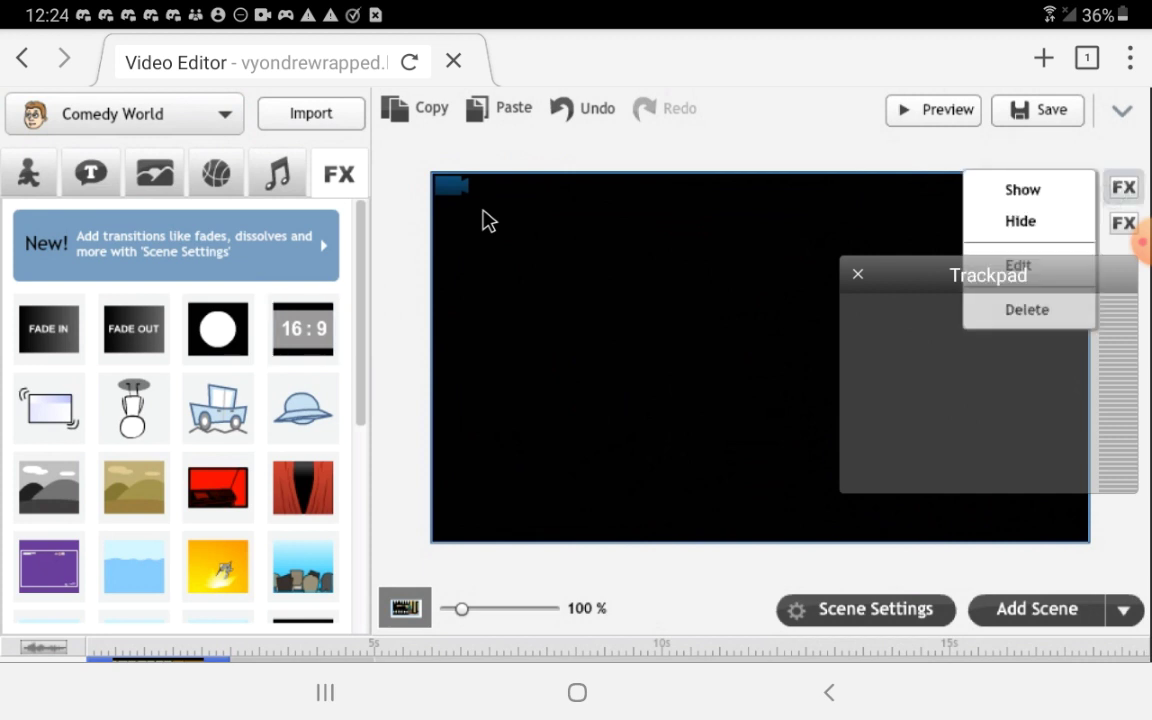
click(857, 273)
click(487, 220)
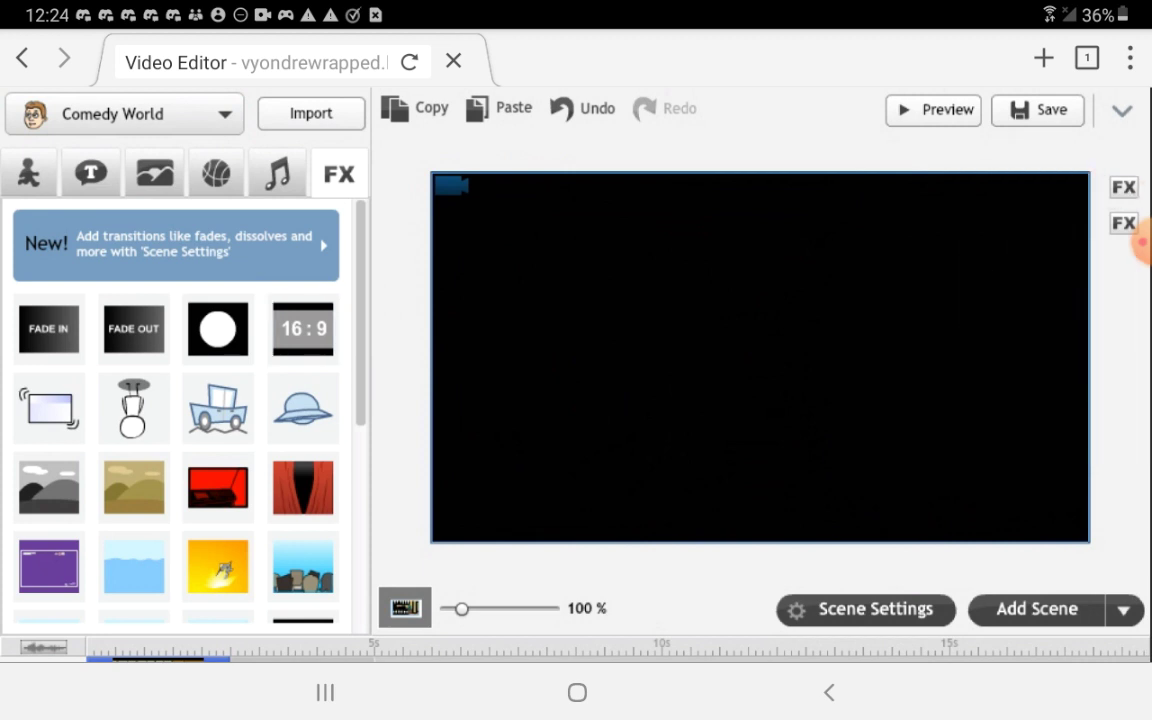
click(1124, 187)
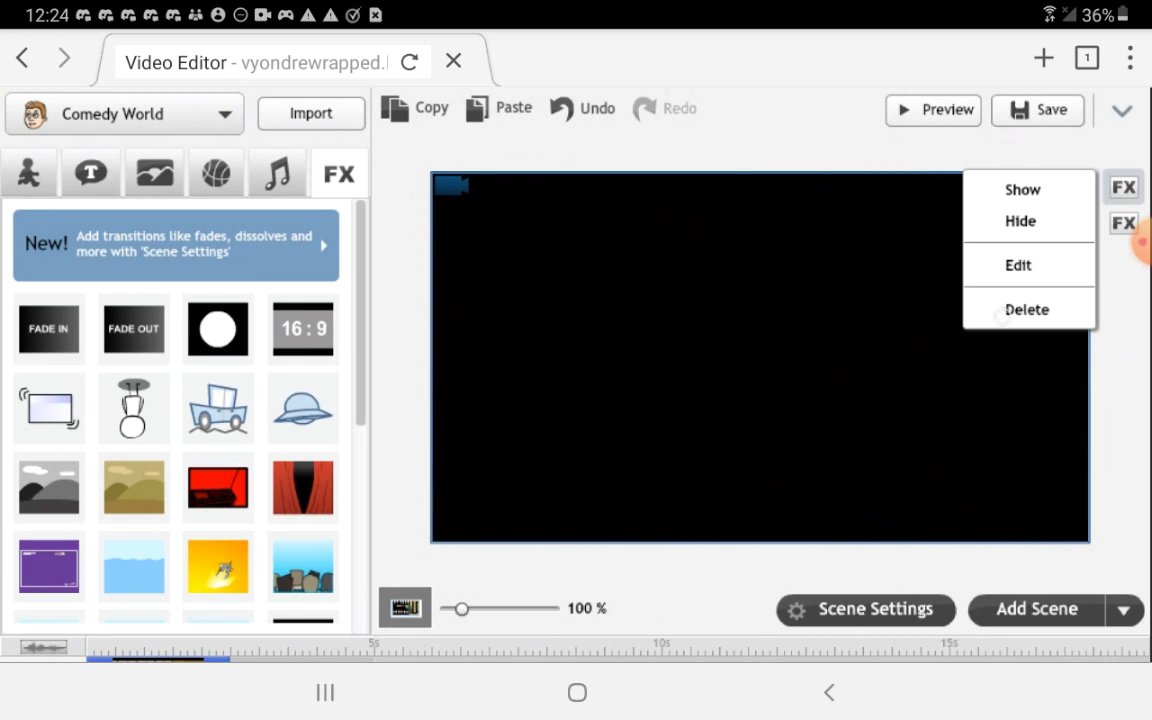
click(1027, 309)
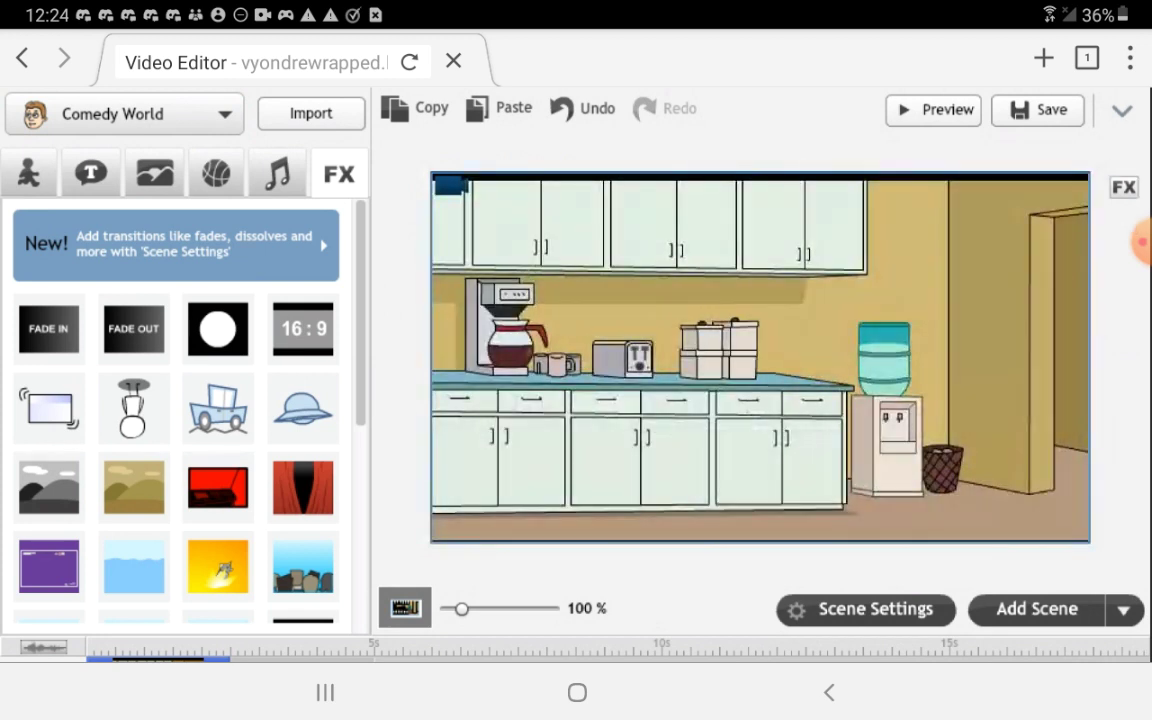
click(1124, 187)
click(1027, 309)
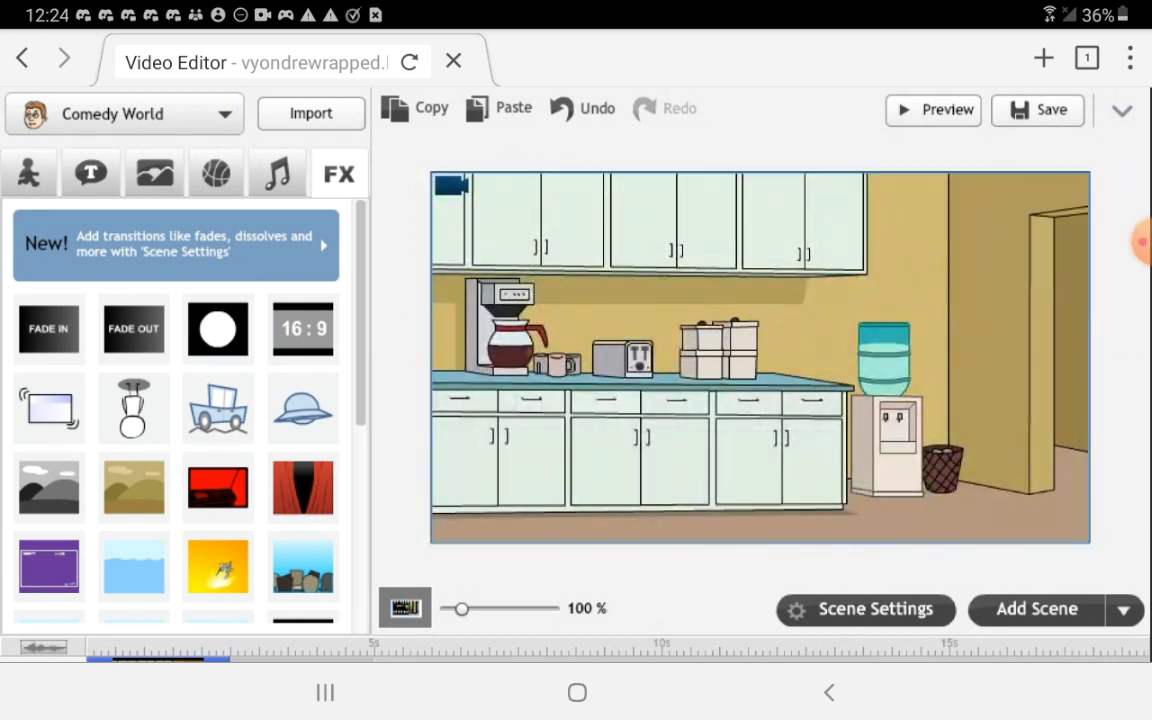
- Reapply and delete the 16:9 letterbox, then add a fade-out effect
click(303, 328)
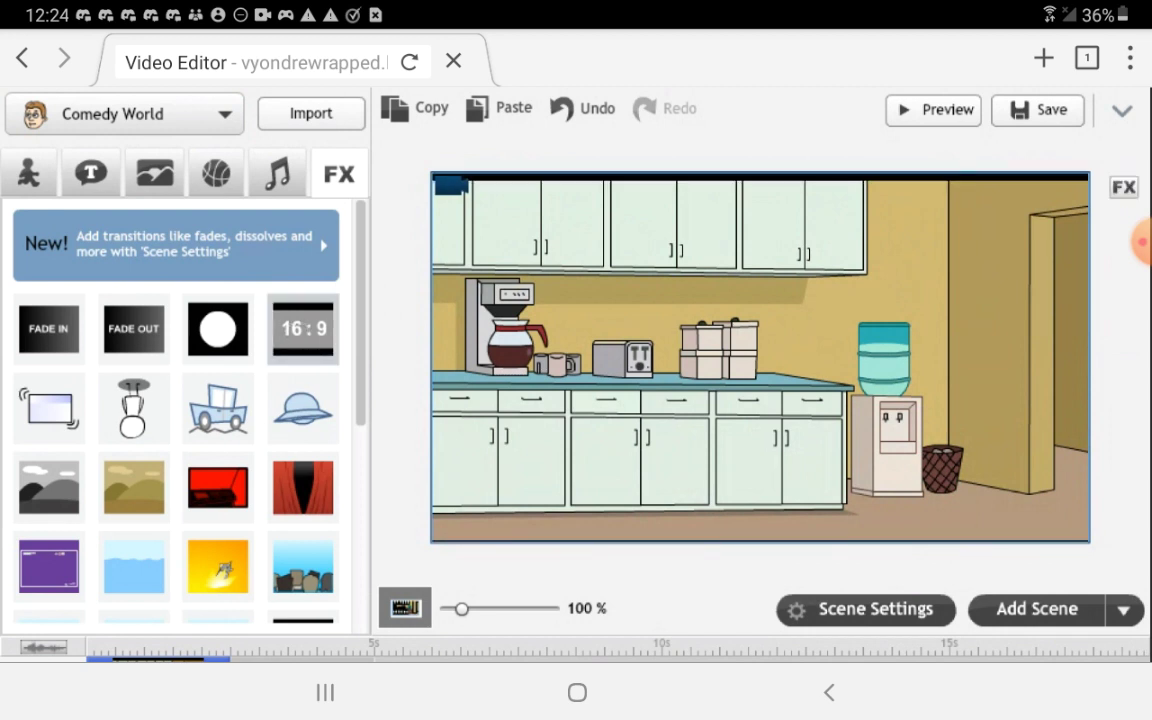
click(1124, 187)
click(1025, 306)
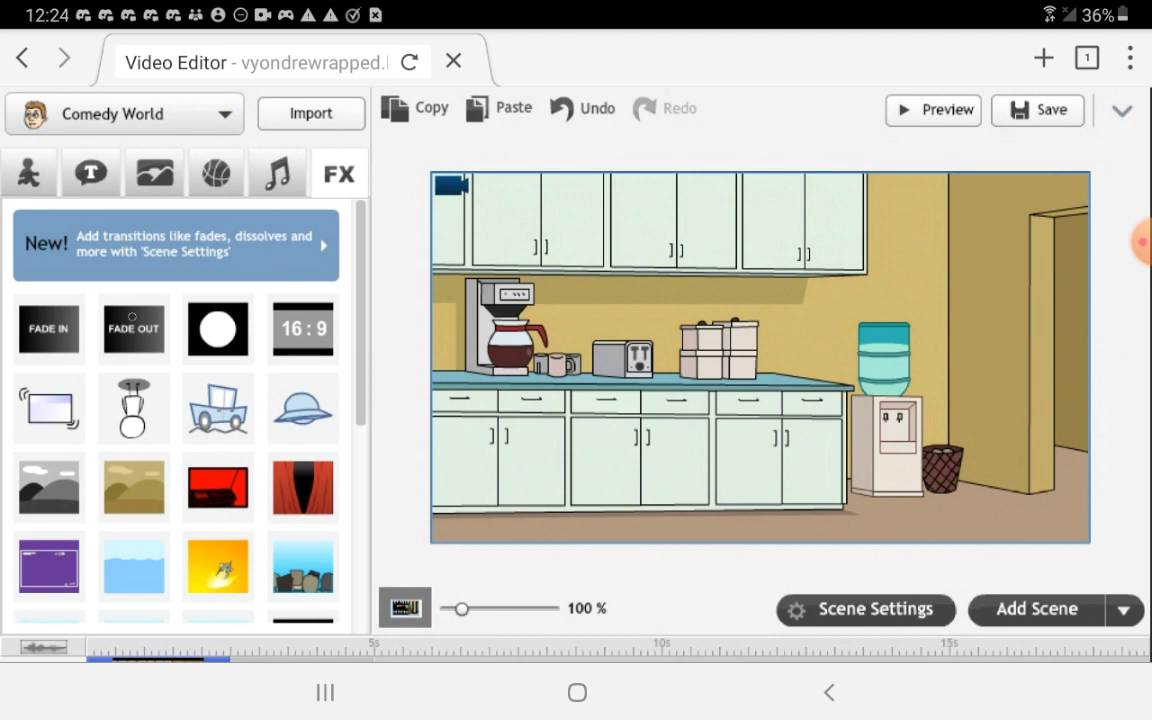
click(132, 316)
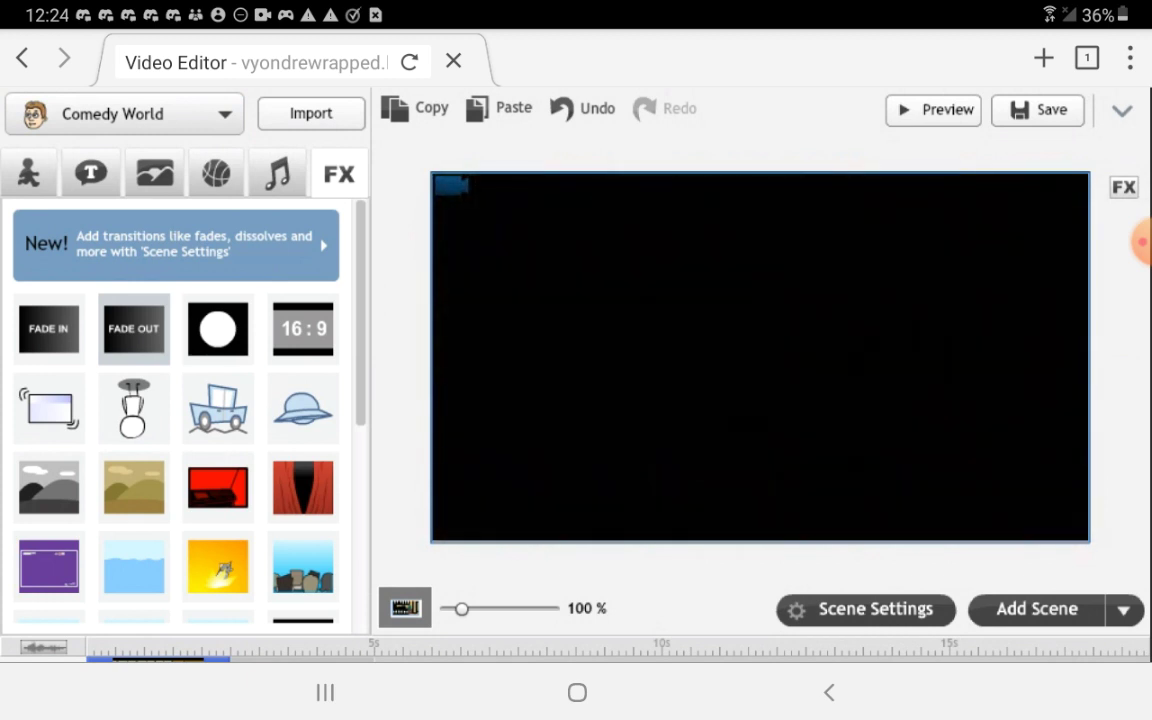
- Delete the fade-out effect, then apply and delete a fade-in effect
click(1123, 187)
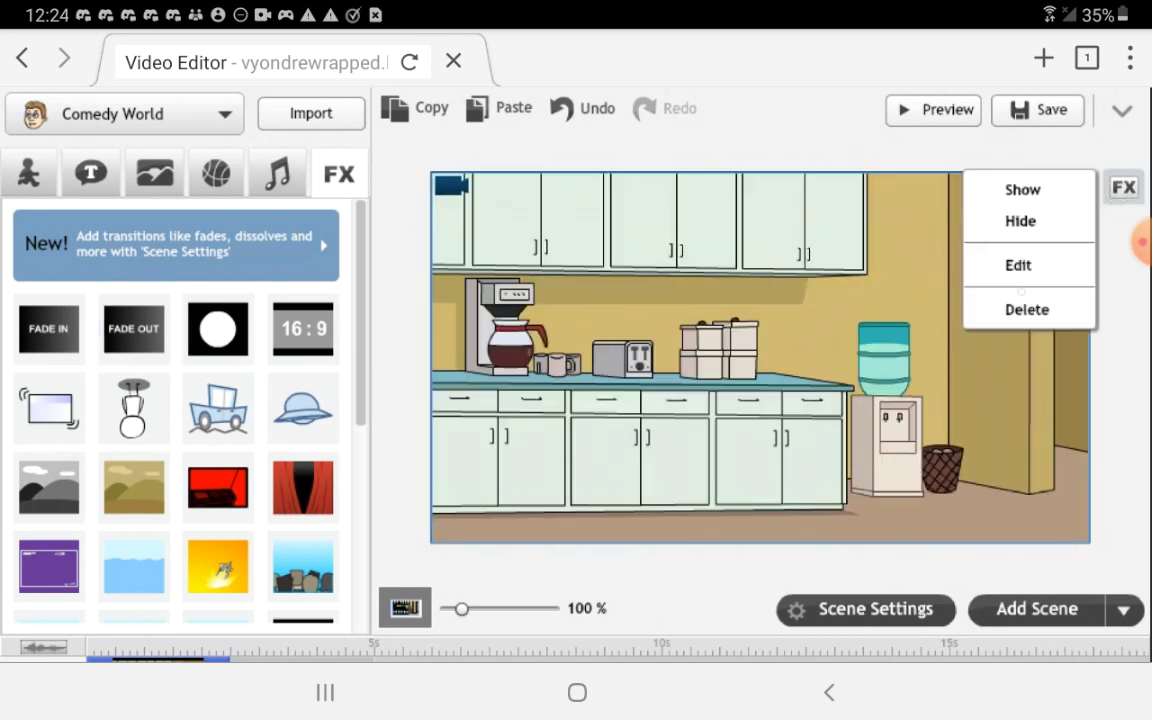
key(Escape)
click(1123, 187)
click(1007, 304)
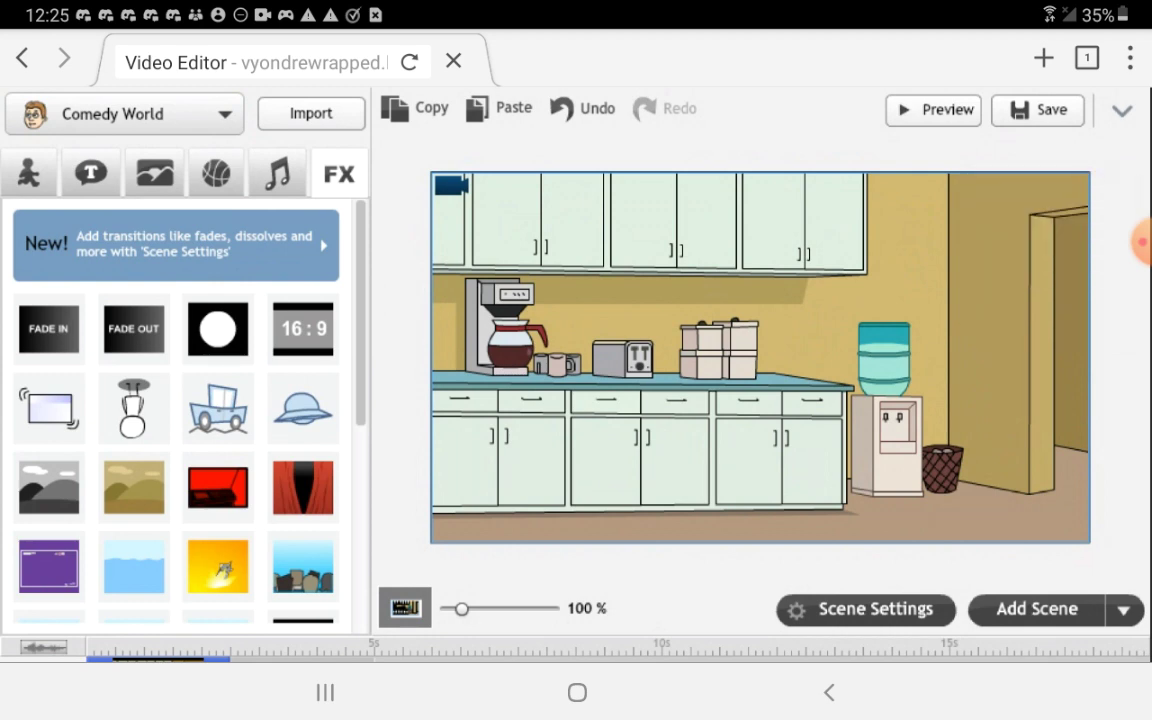
click(48, 328)
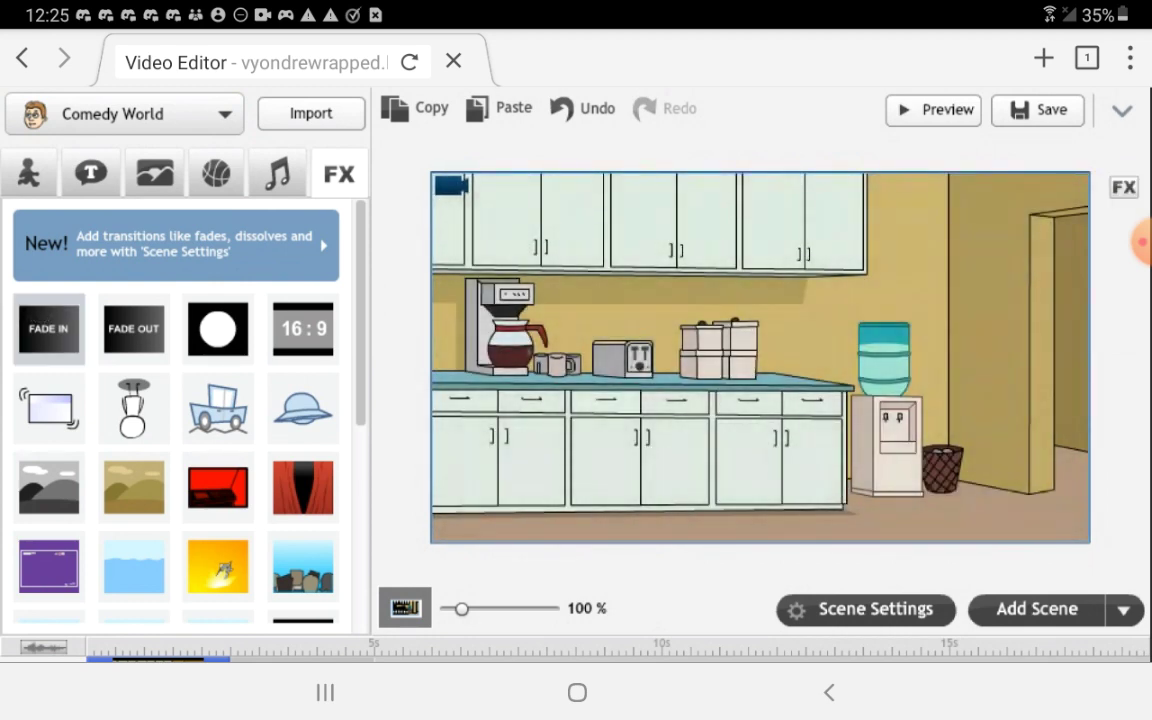
click(1123, 187)
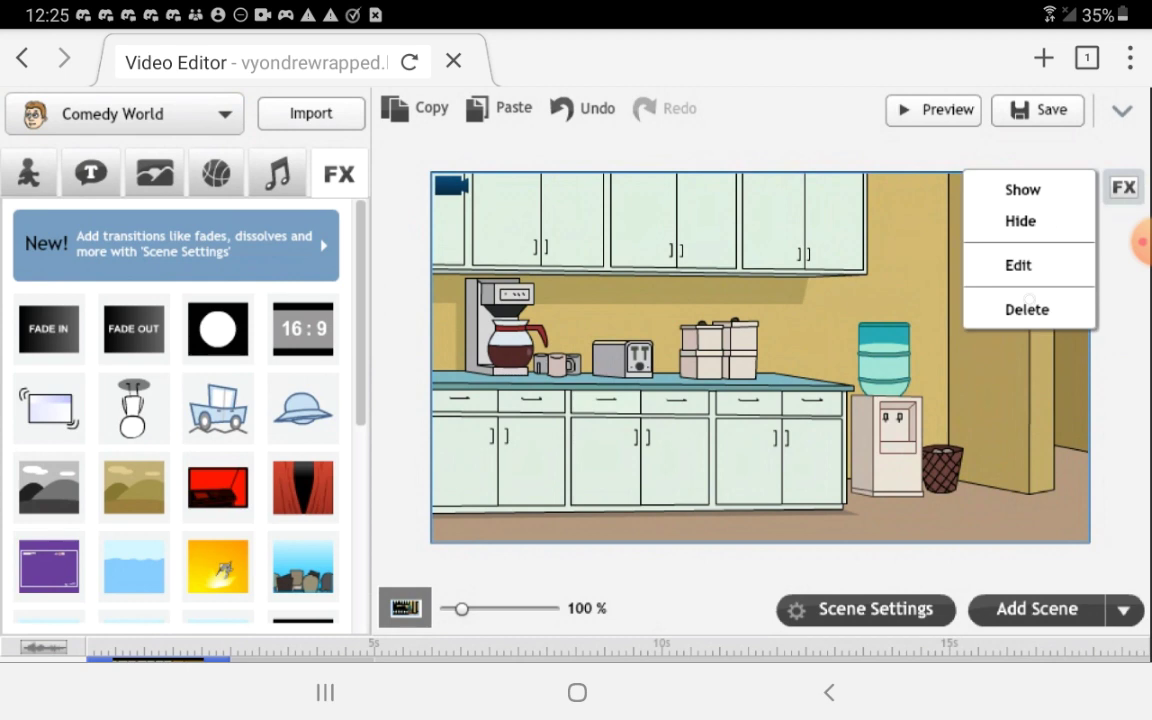
click(1027, 307)
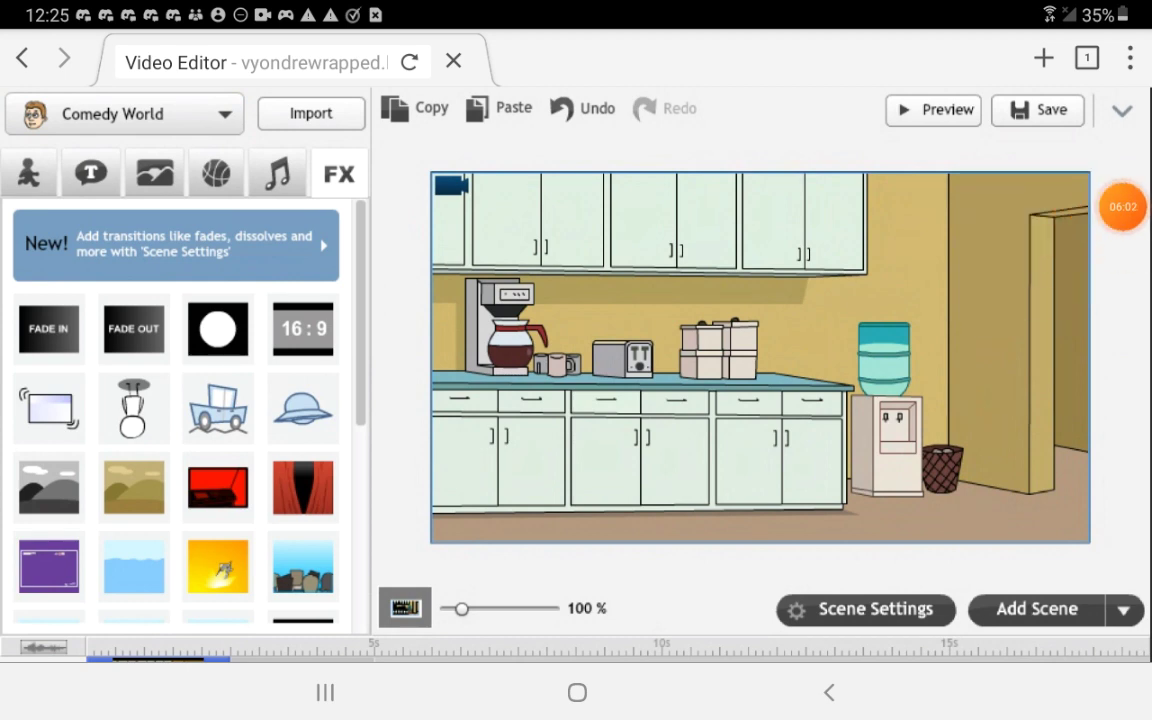
- Apply the explosion effect, watch it play, then delete it from the scene
scroll(700, 400, down, 2)
click(217, 478)
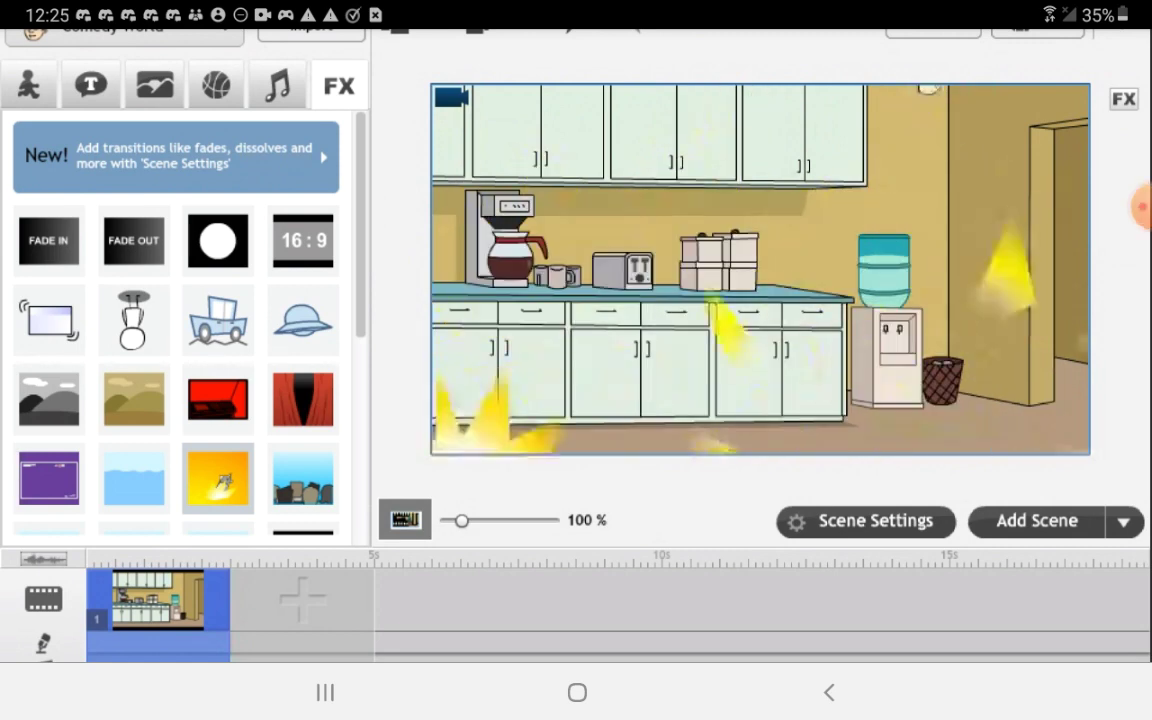
scroll(760, 300, up, 2)
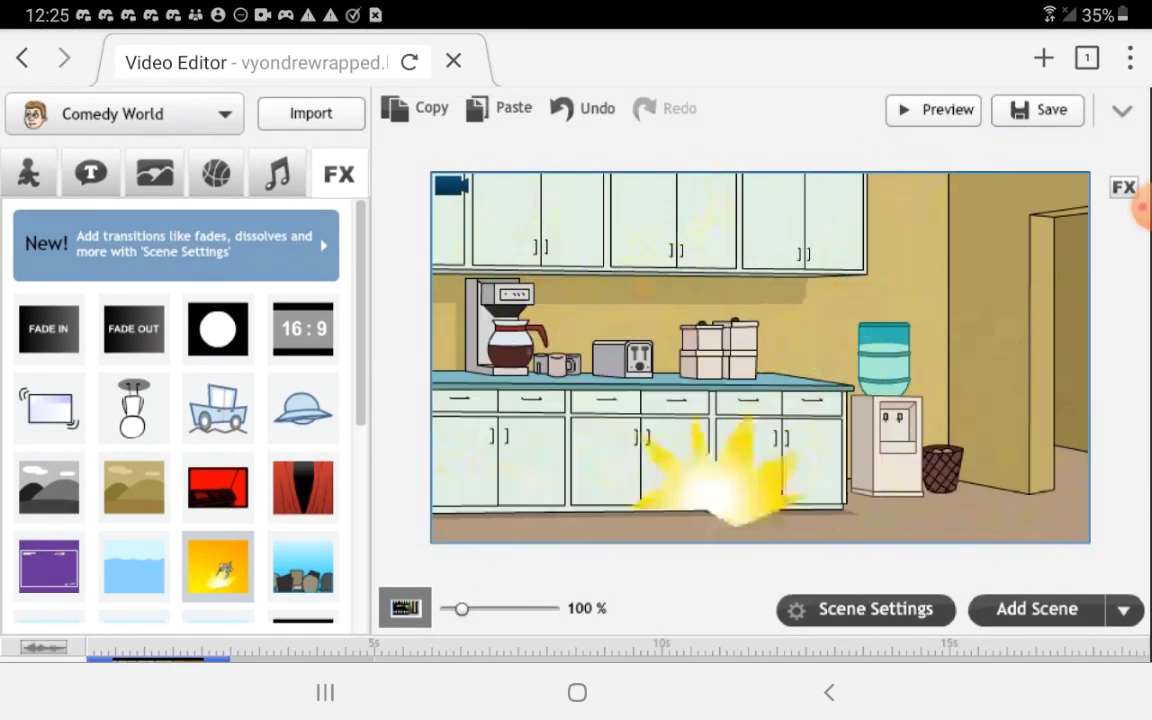
scroll(520, 320, down, 2)
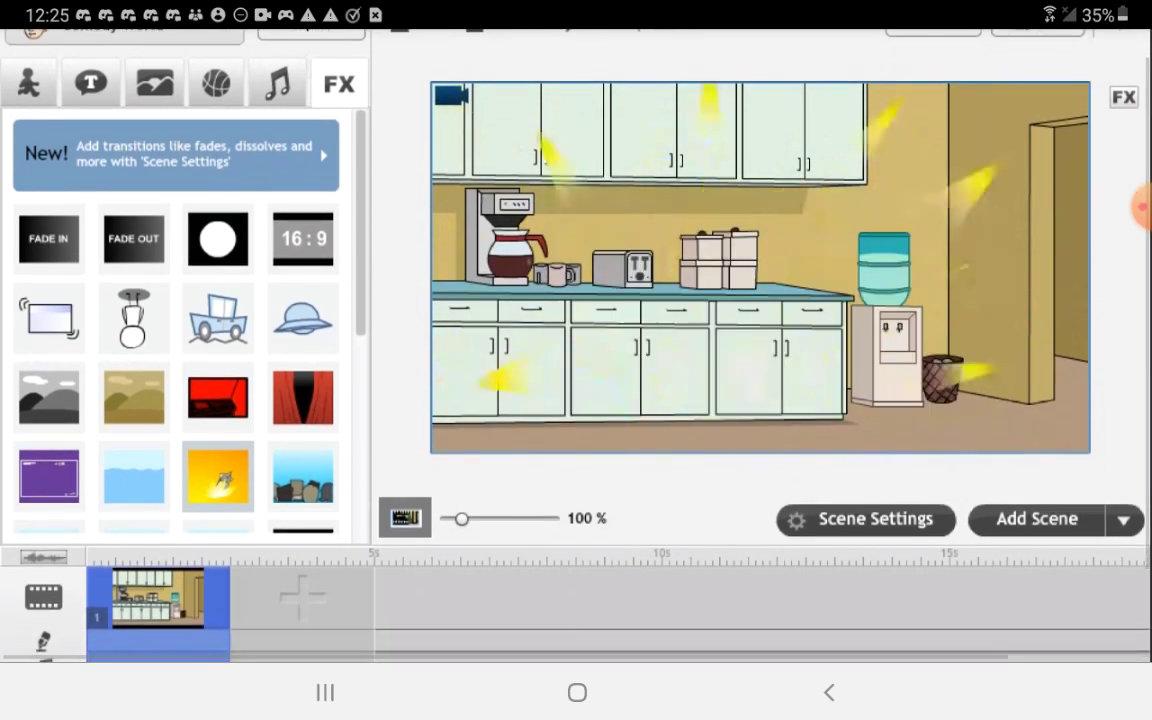
click(1124, 97)
click(1023, 219)
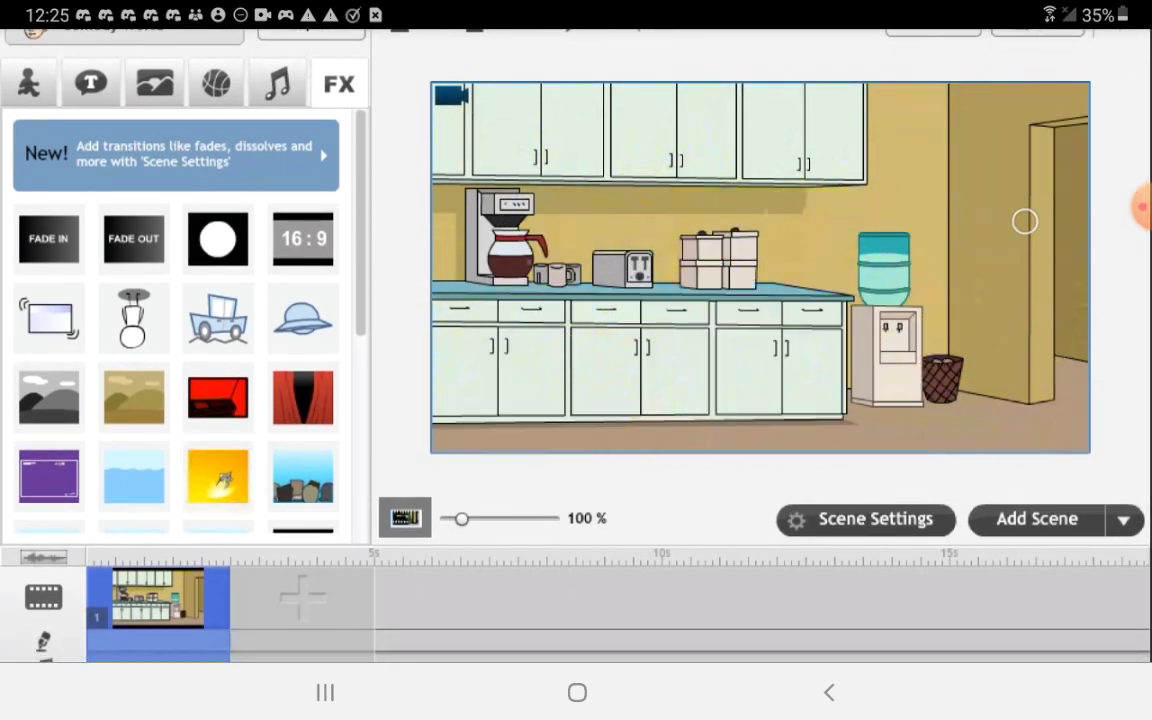
scroll(176, 300, down, 2)
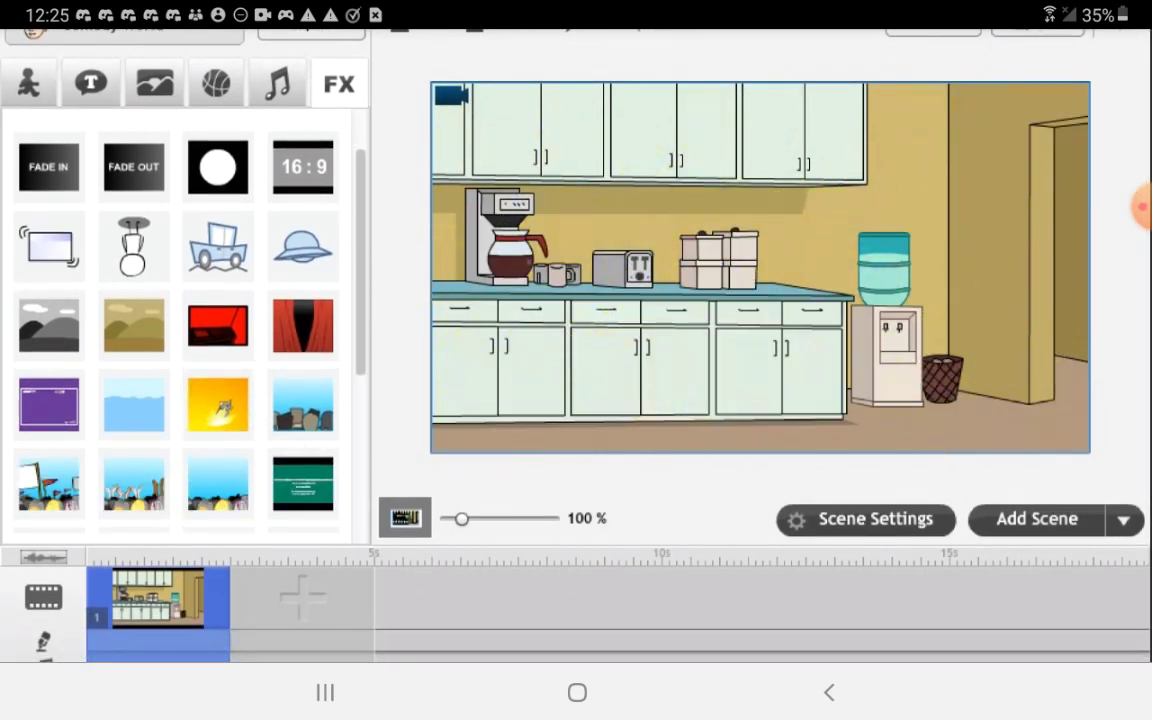
- Try the audience silhouettes effect on the kitchen scene, then delete it
click(303, 404)
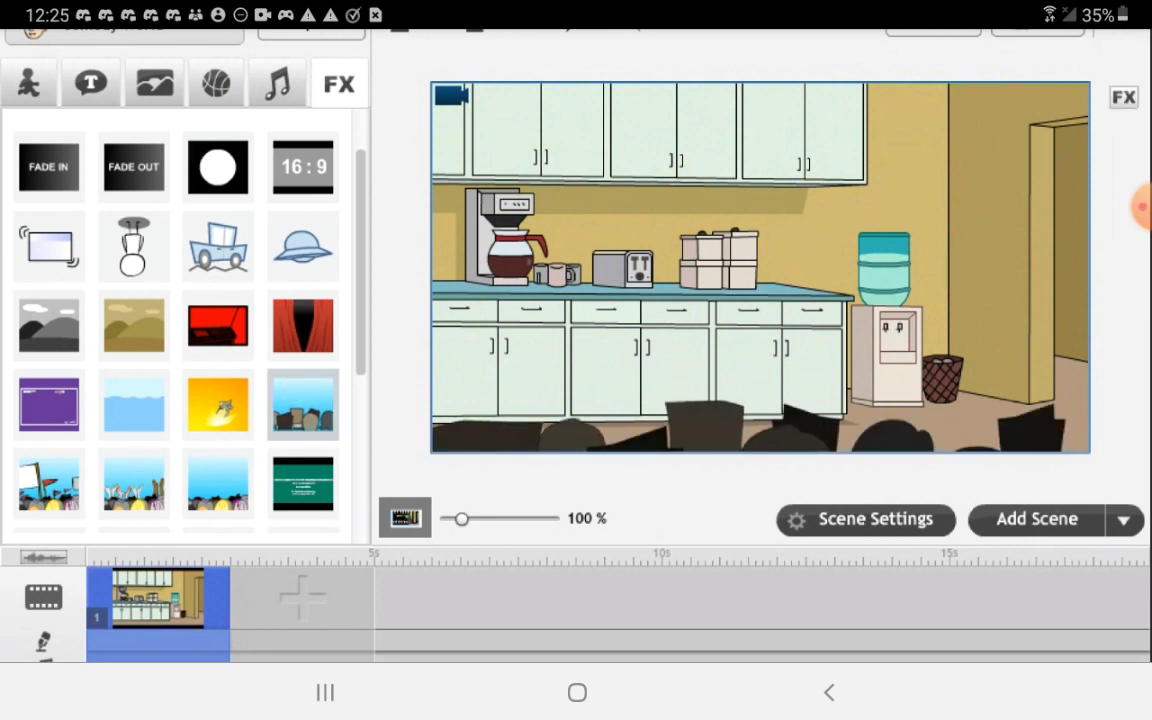
click(1124, 97)
click(1026, 219)
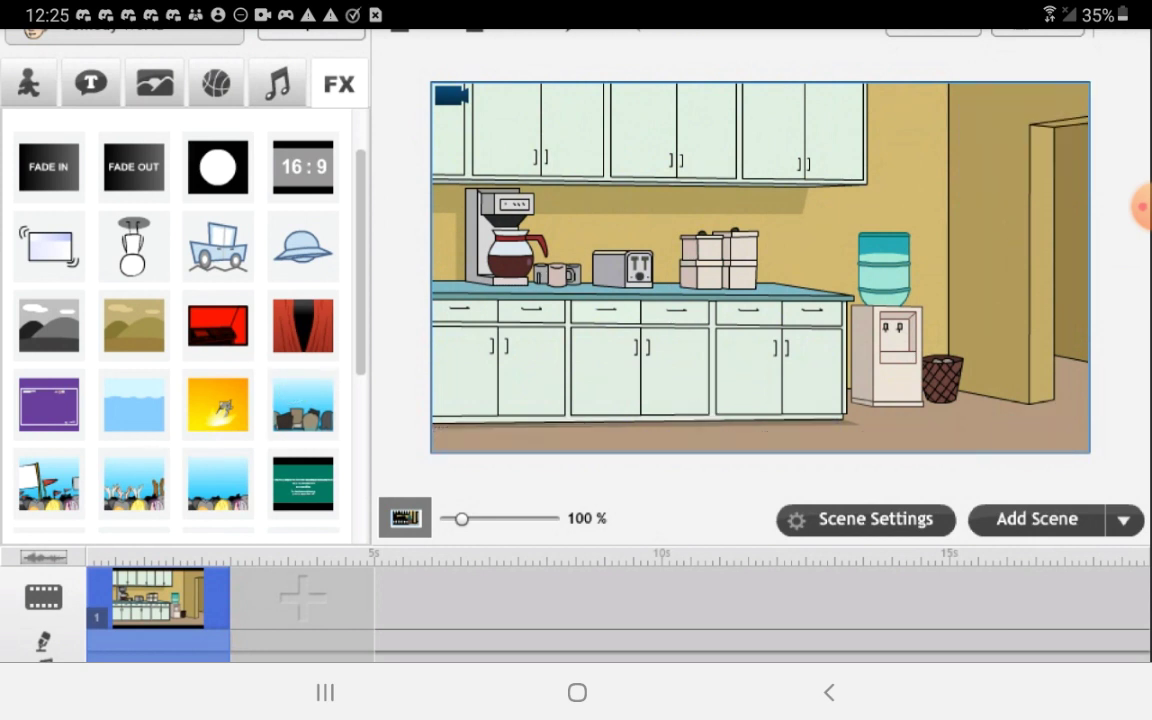
- Try and remove the preview-approved ratings card, then cover the scene with Black Screen
click(303, 484)
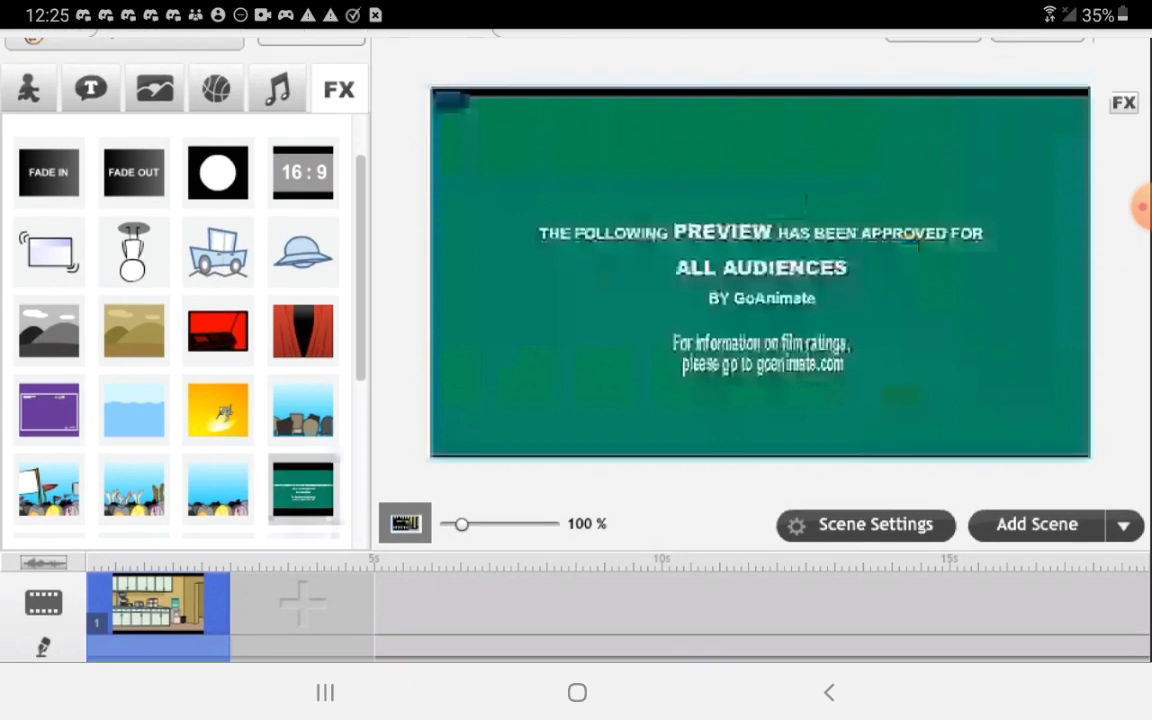
scroll(576, 400, down, 3)
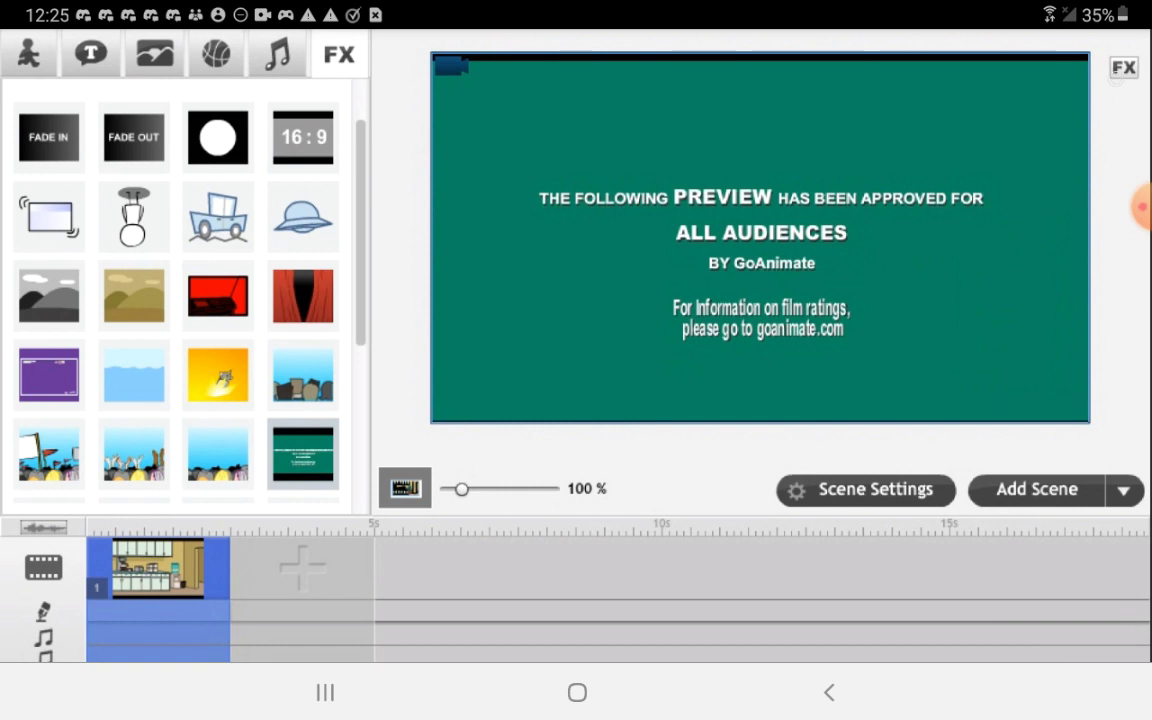
click(1123, 67)
click(993, 192)
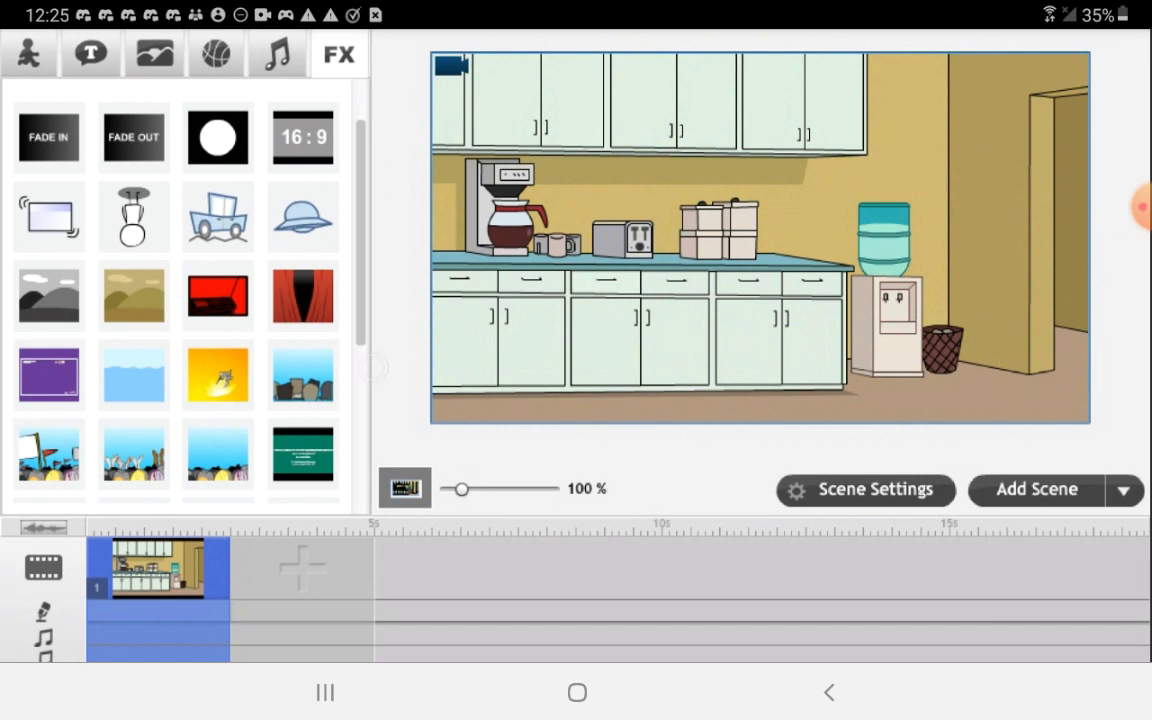
scroll(365, 371, down, 2)
click(303, 461)
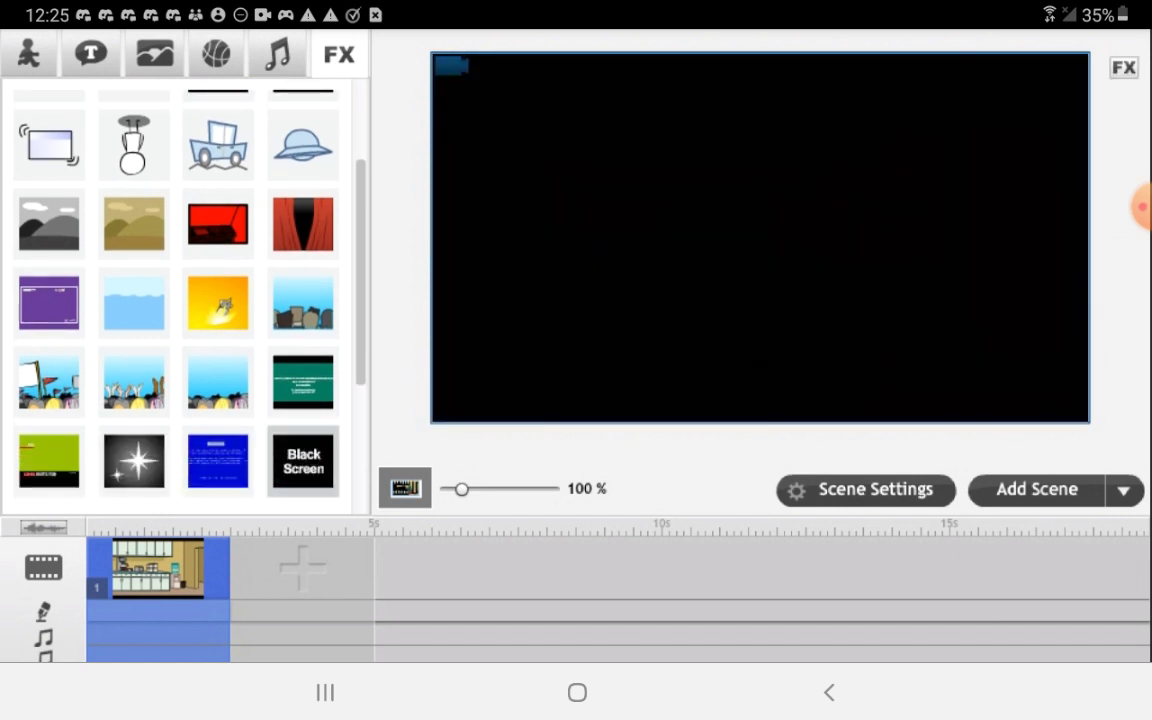
- Remove the Black Screen effect, then try and delete the blue crash screen
click(1124, 67)
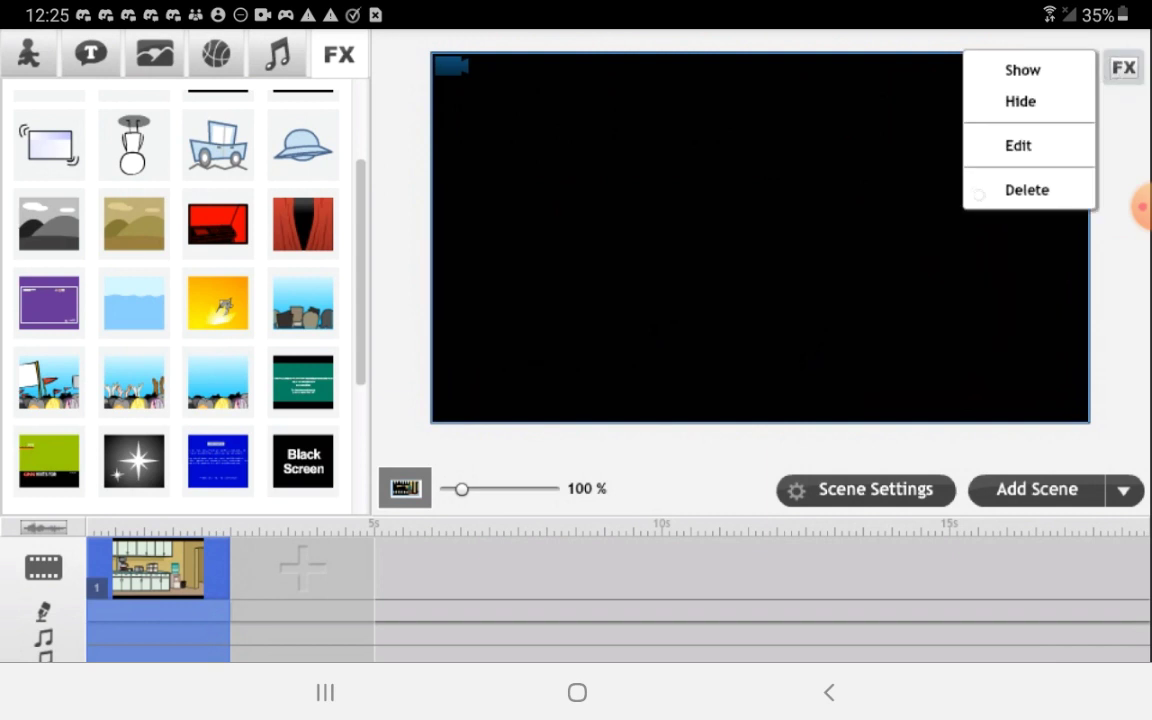
click(979, 194)
click(218, 461)
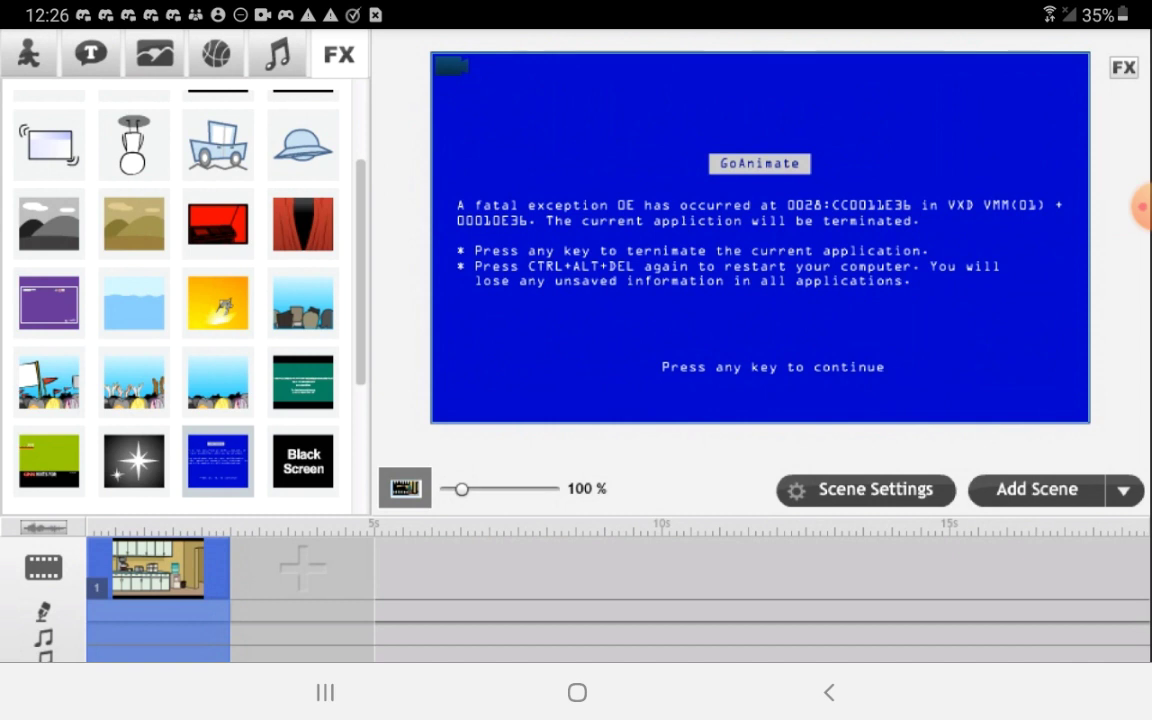
click(1123, 67)
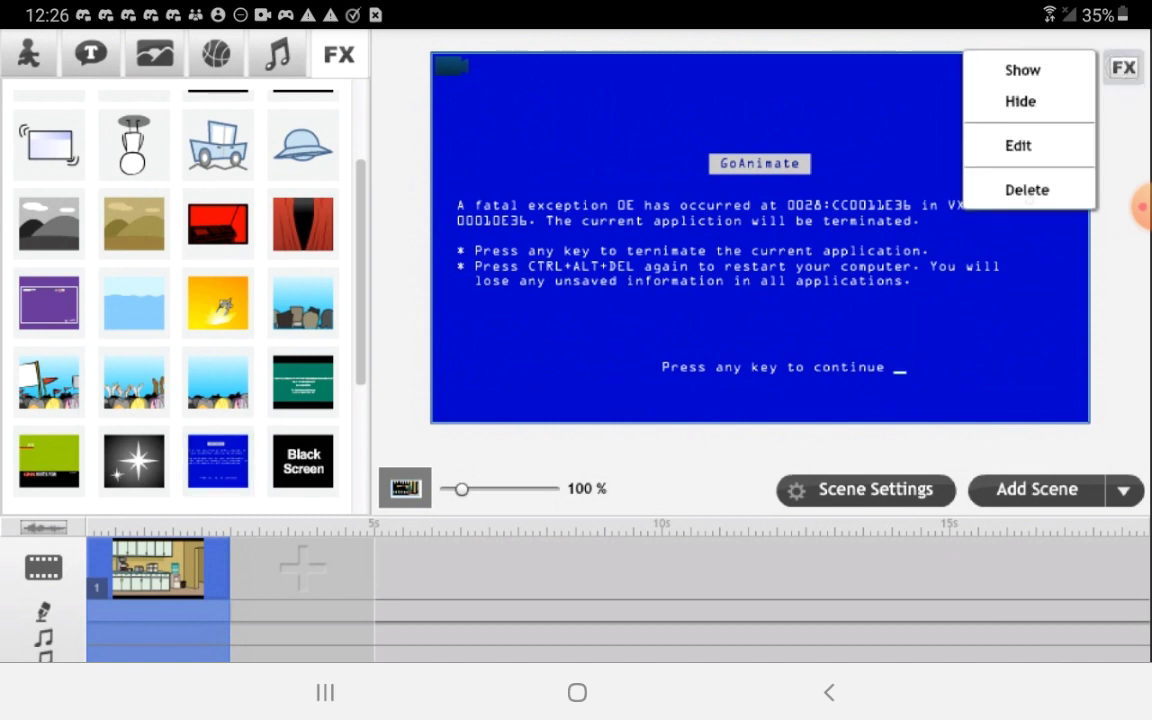
click(1027, 190)
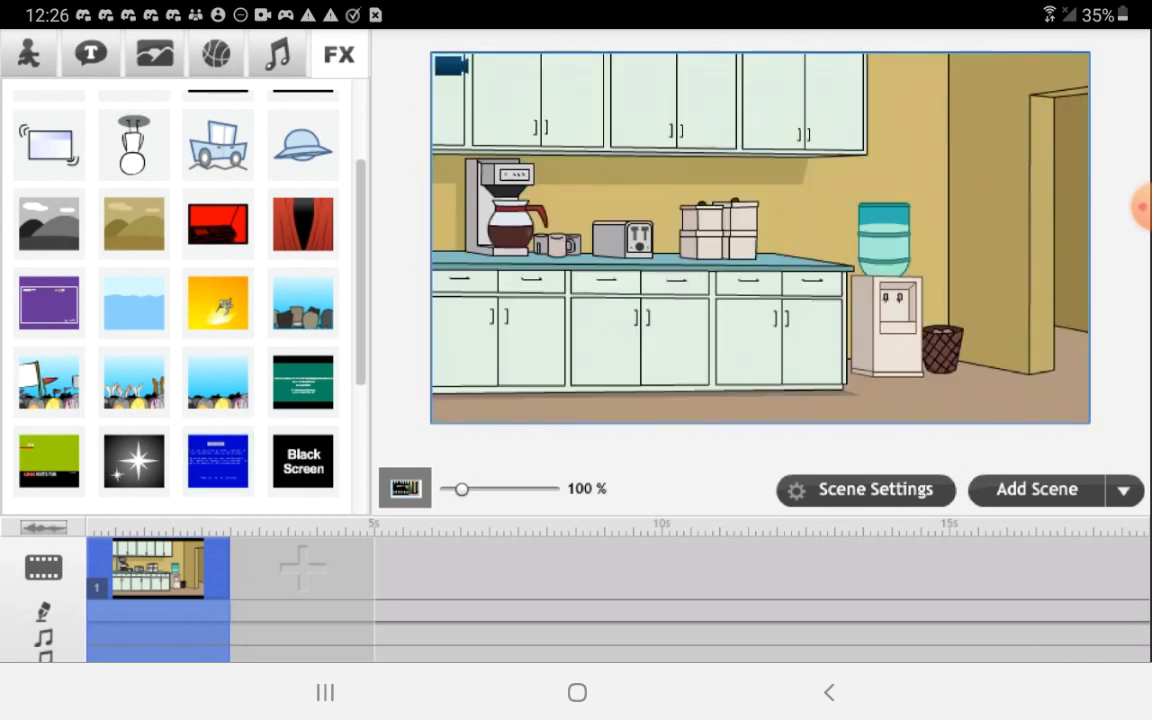
- Try and delete the explosion effect, then show the scene's duration and transition settings
scroll(175, 300, down, 2)
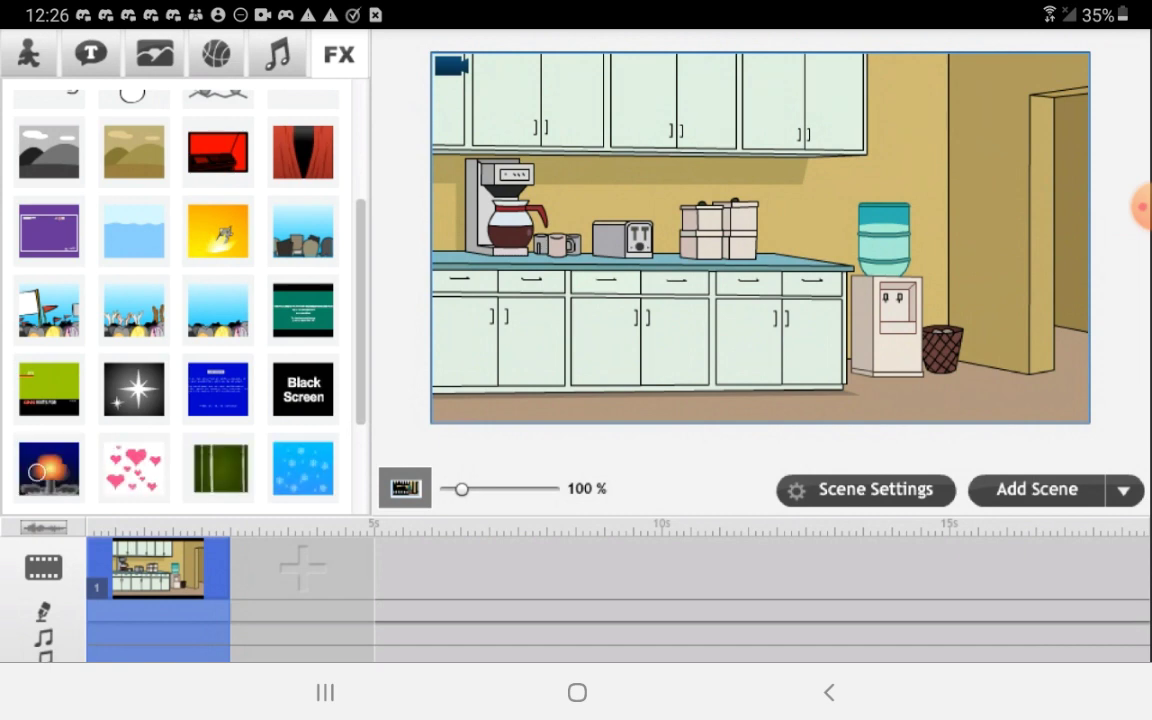
click(37, 471)
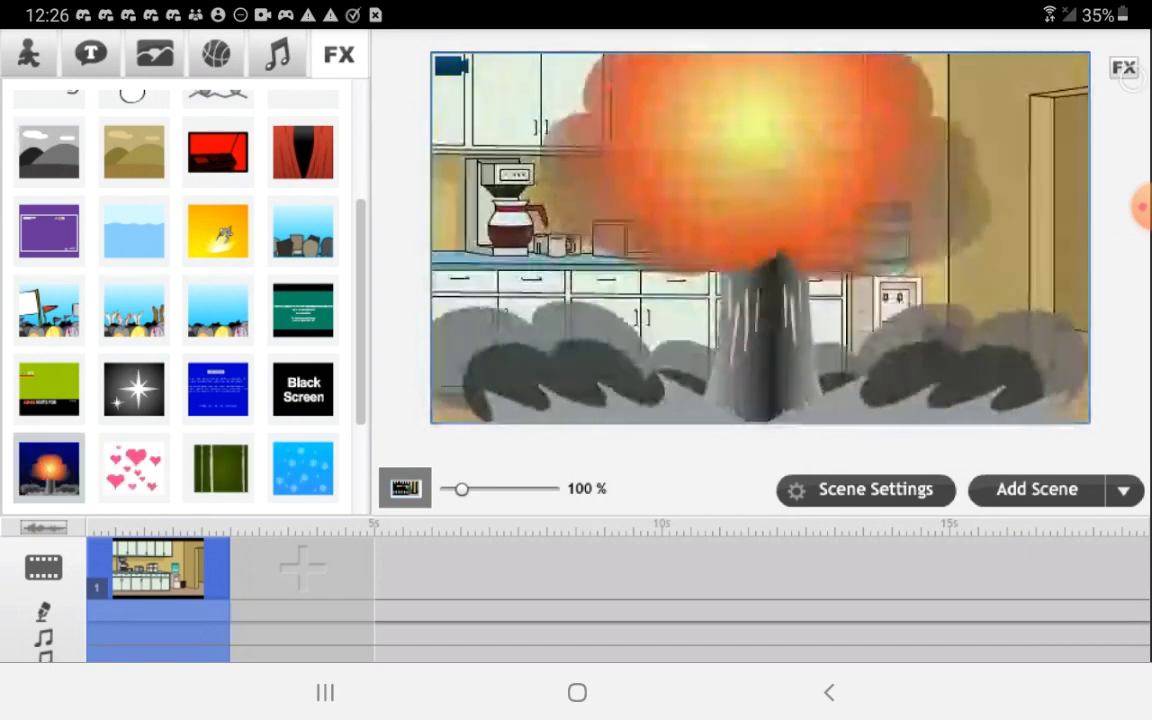
click(1124, 68)
click(1027, 189)
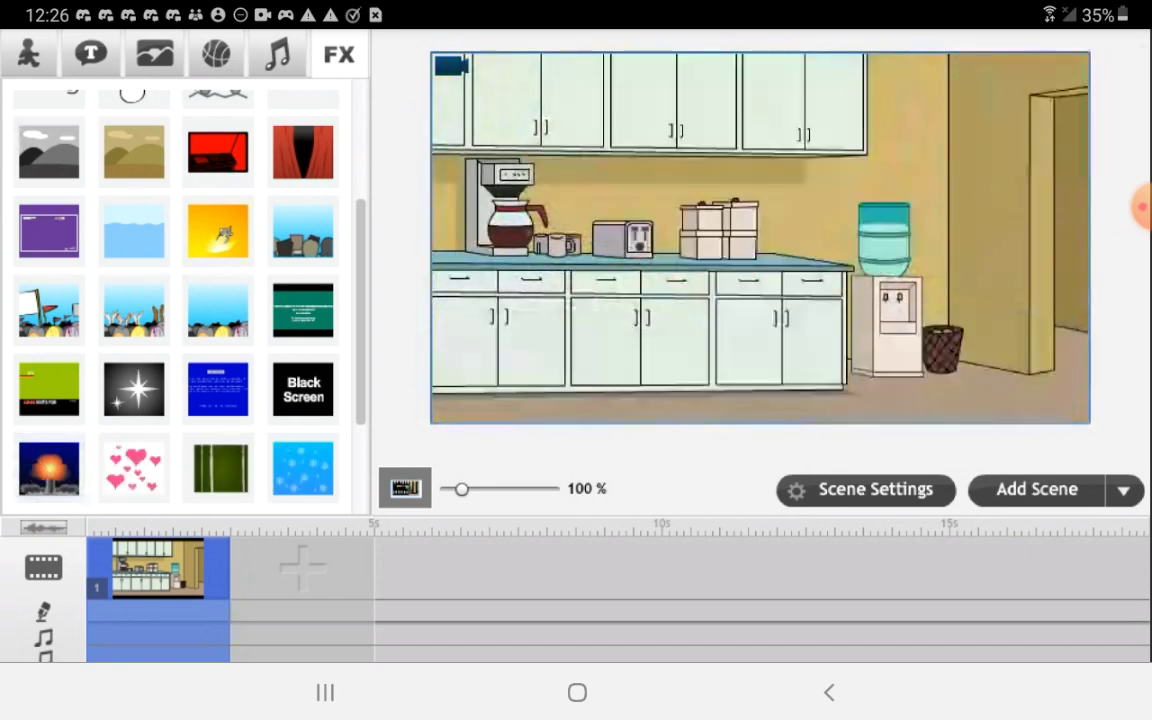
click(812, 489)
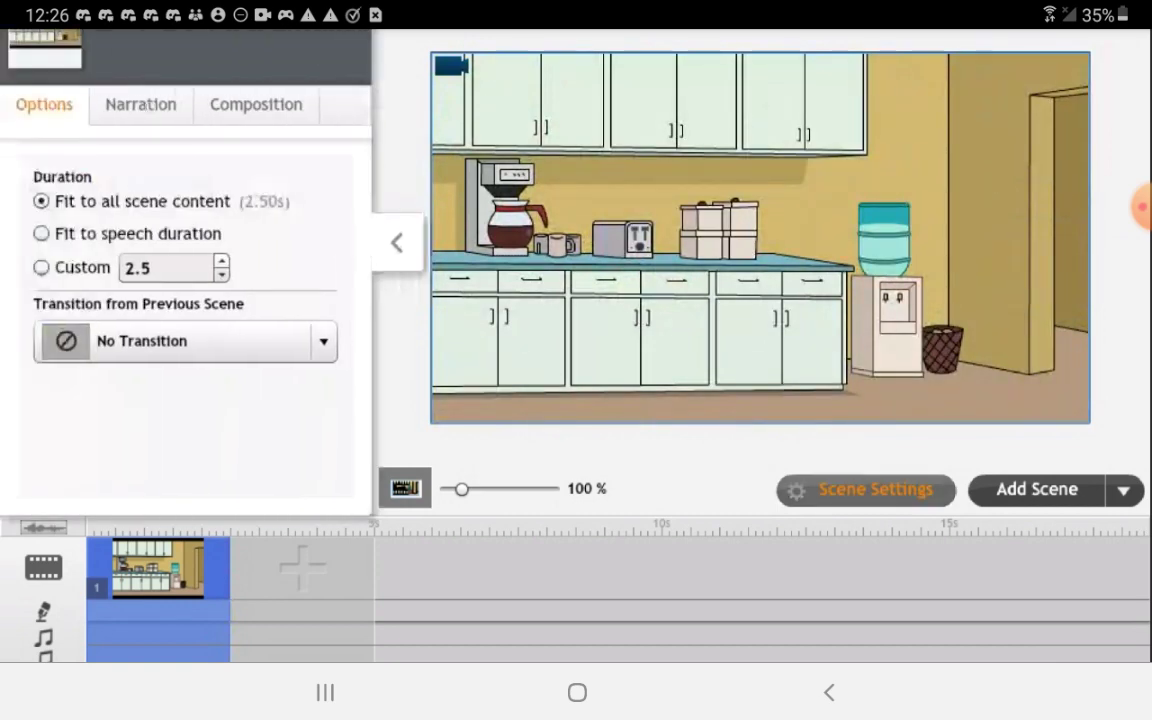
- Switch the kitchen scene to its Narration options
click(140, 104)
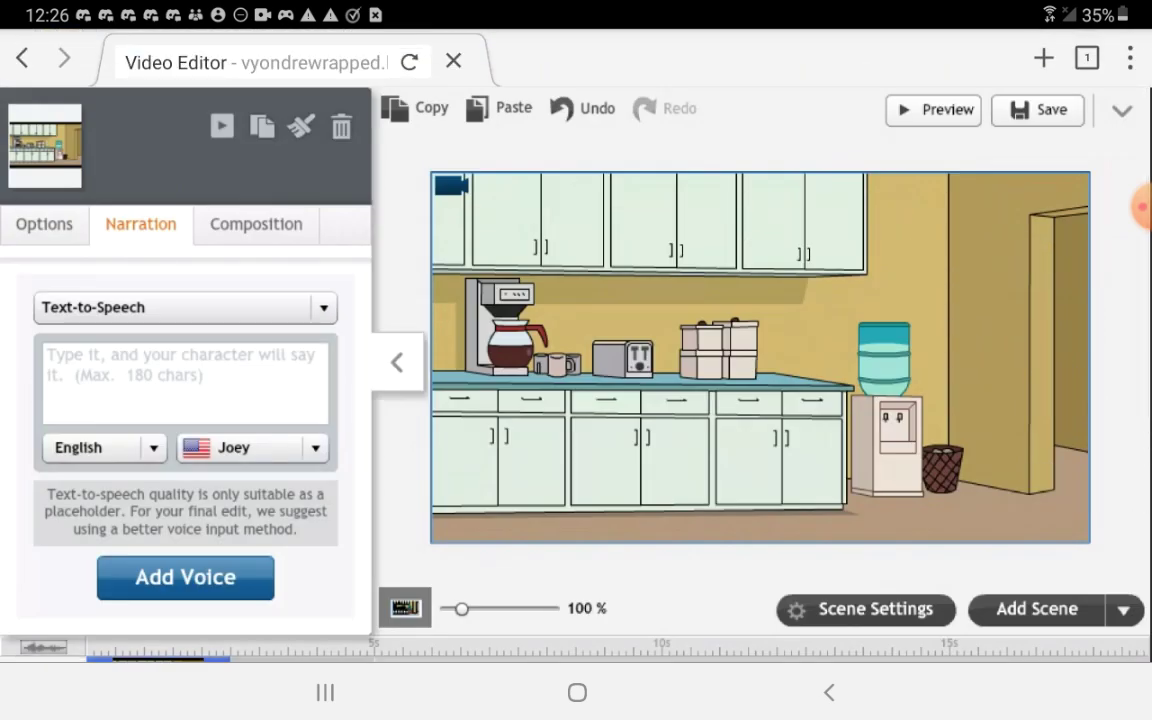
click(1130, 58)
scroll(950, 350, down, 3)
key(Escape)
- Add a Text-to-Speech narration reading '1' in the Joey voice
click(185, 380)
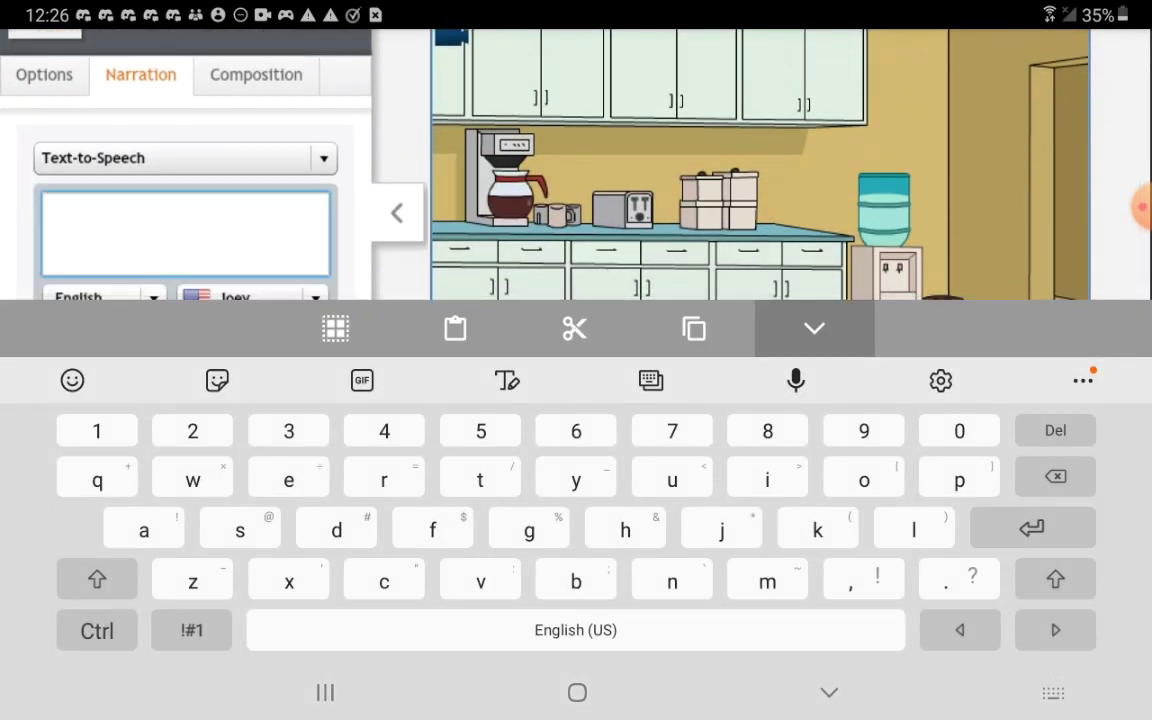
text(1)
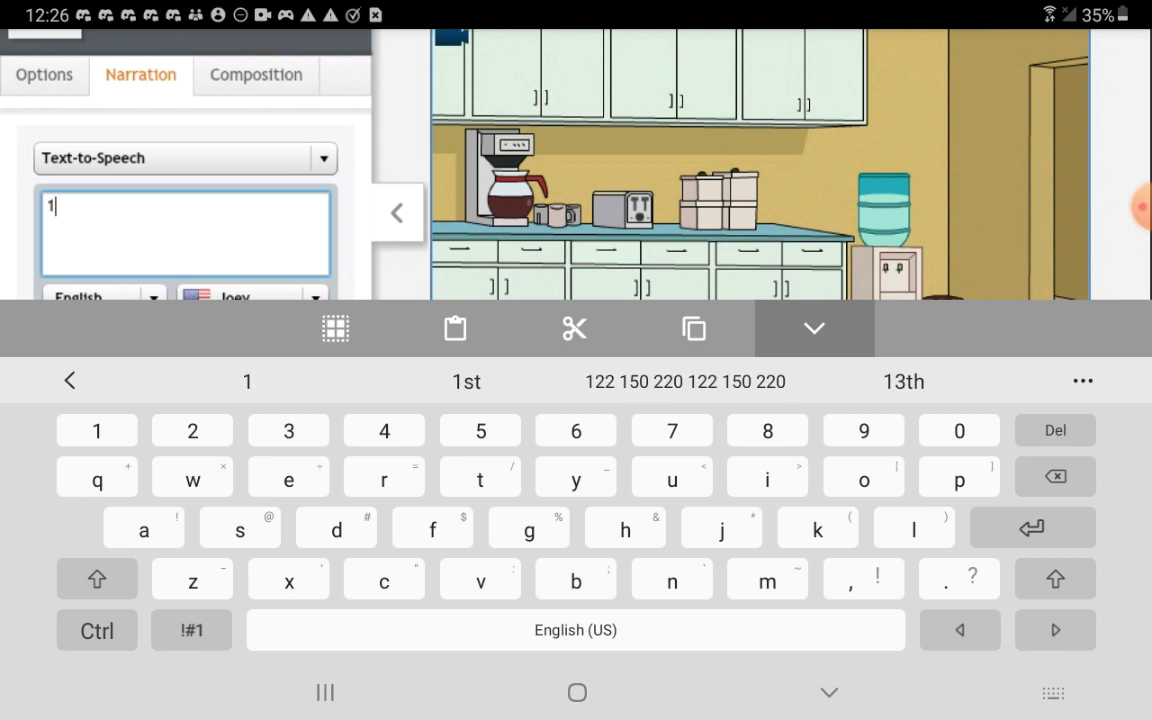
click(829, 692)
click(185, 420)
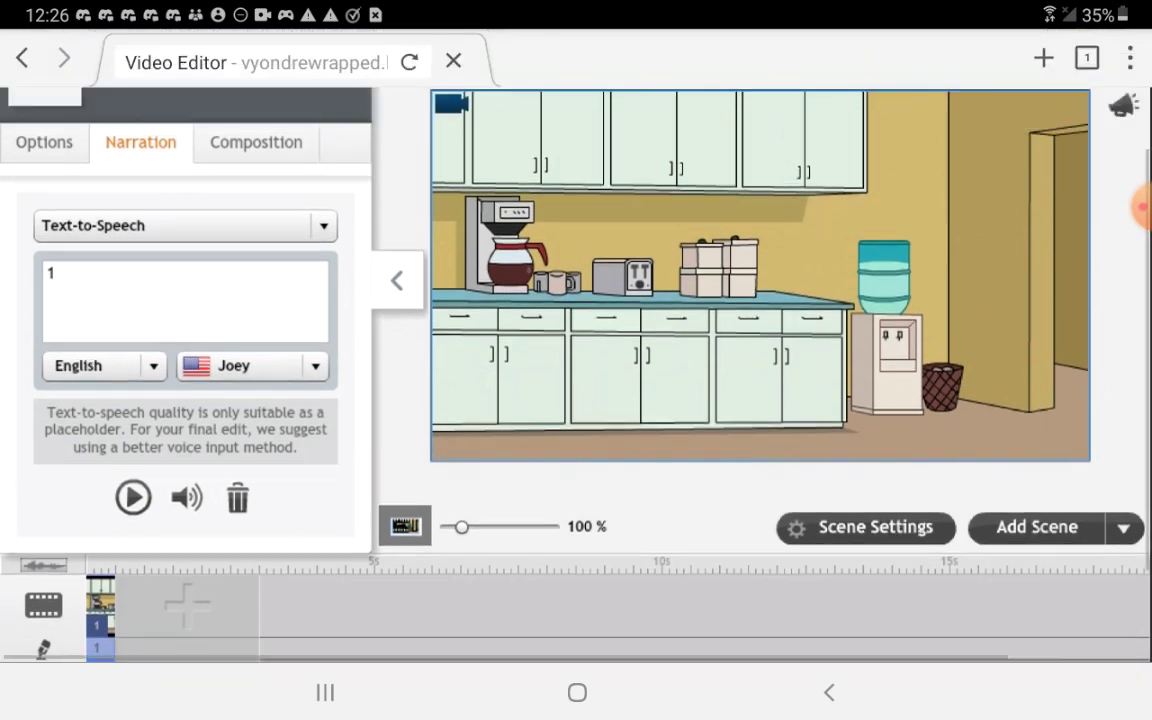
scroll(518, 311, down, 1)
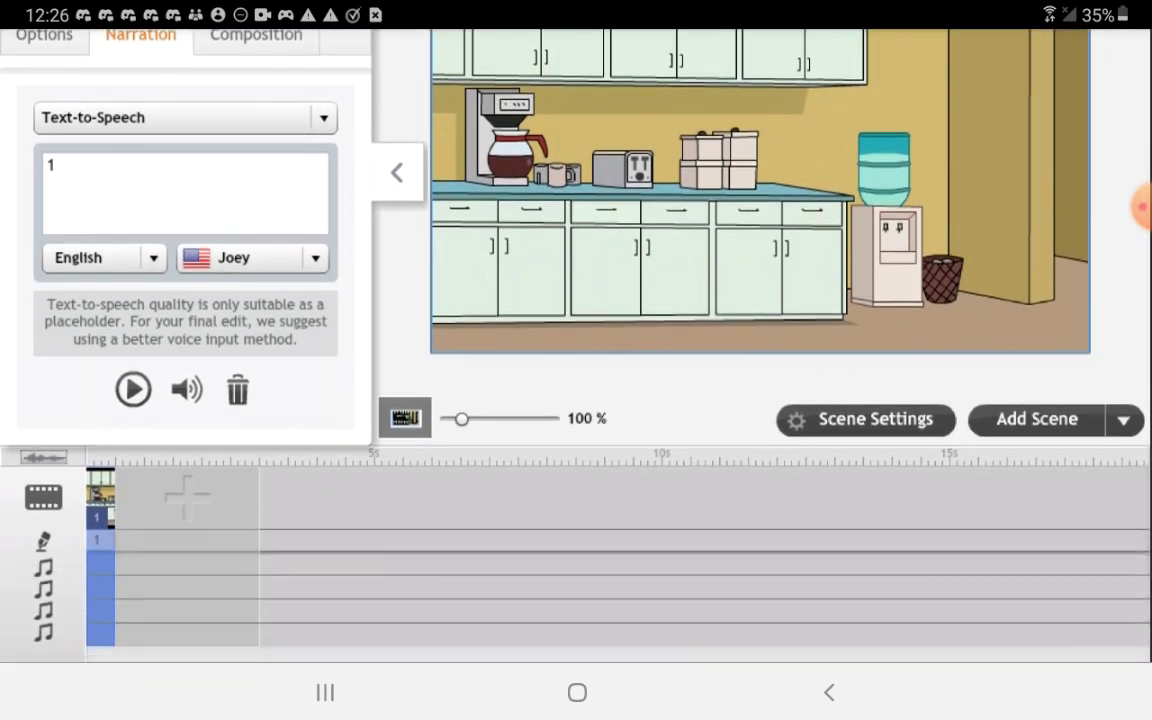
scroll(518, 307, up, 1)
scroll(518, 307, down, 1)
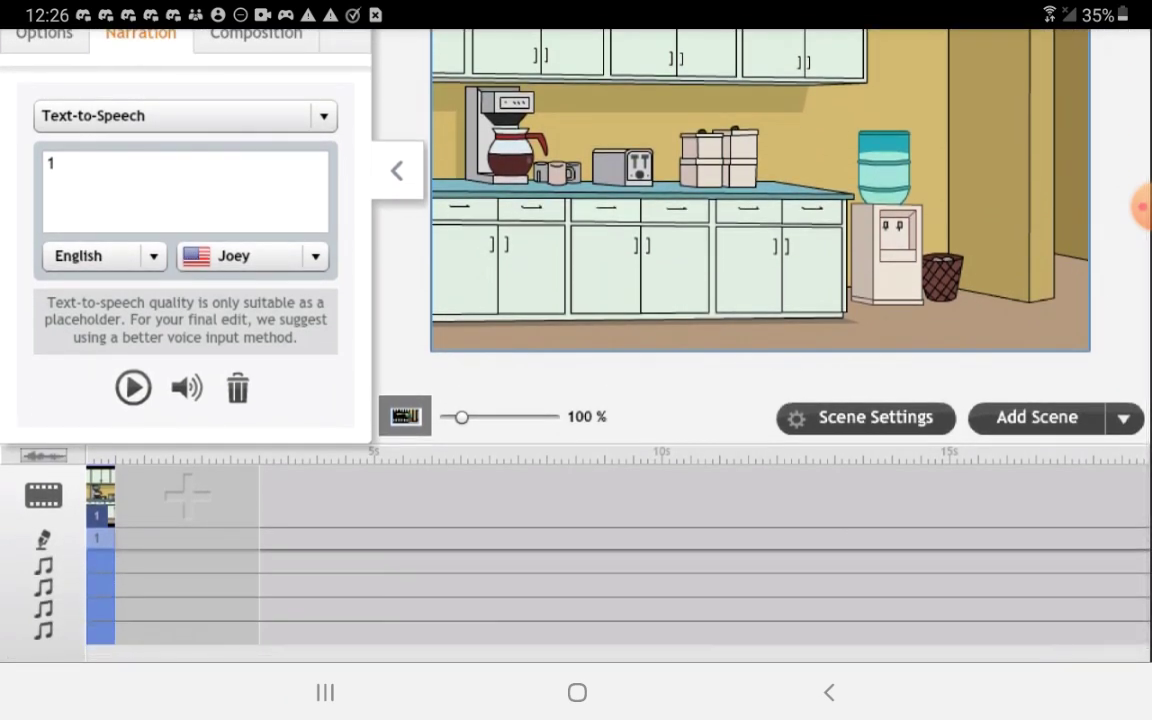
scroll(518, 311, up, 1)
scroll(518, 311, down, 1)
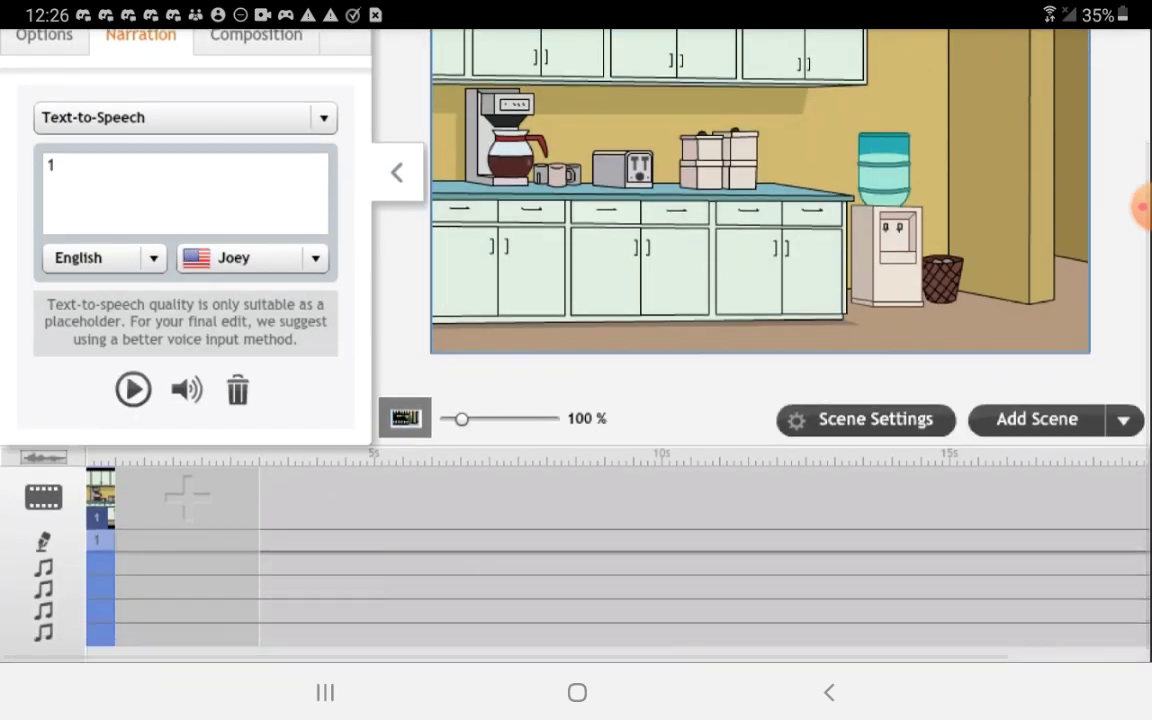
scroll(518, 310, down, 1)
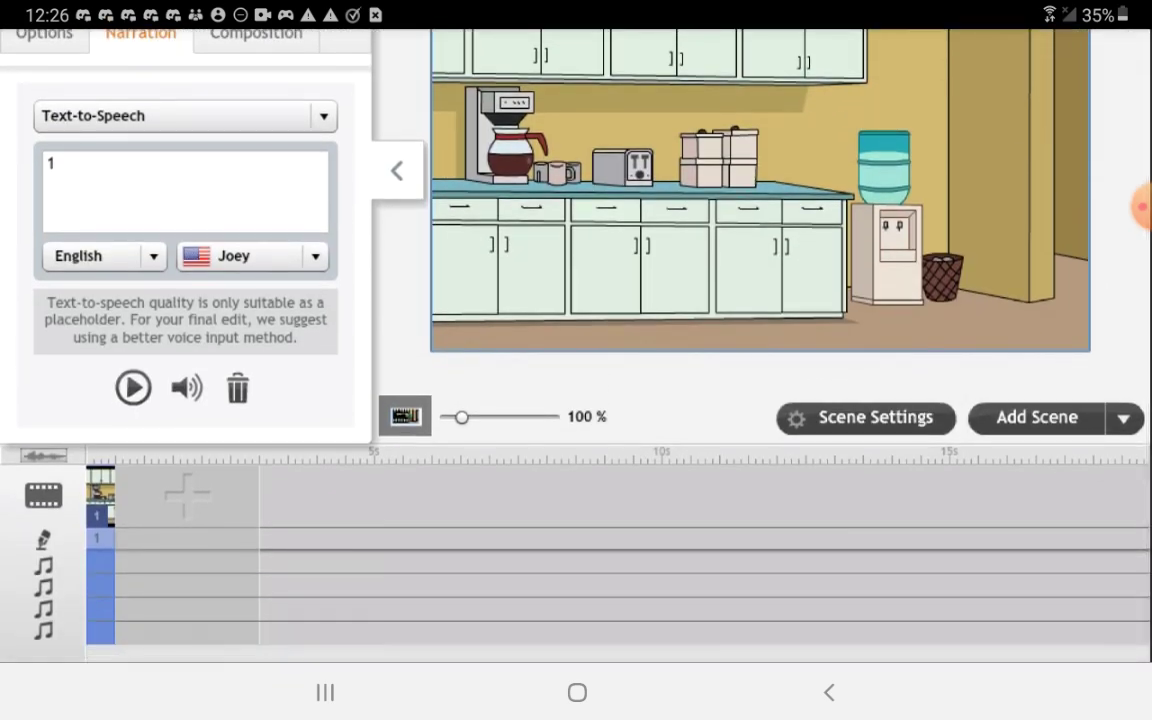
scroll(518, 310, up, 2)
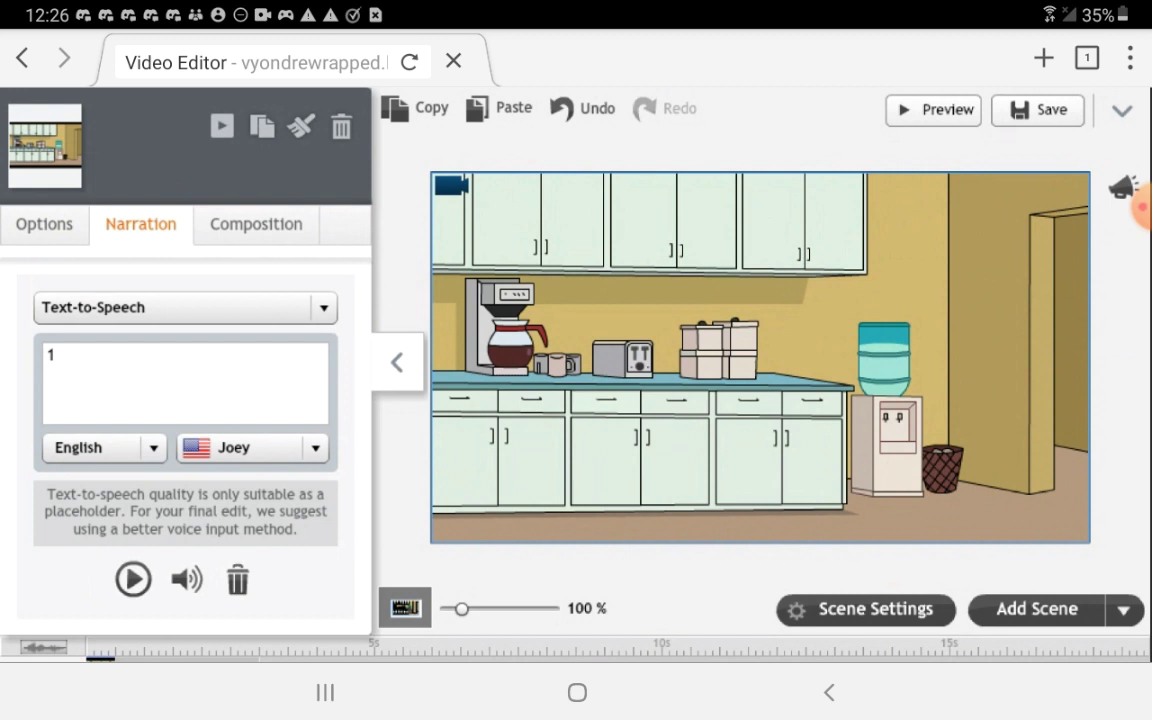
scroll(518, 310, down, 2)
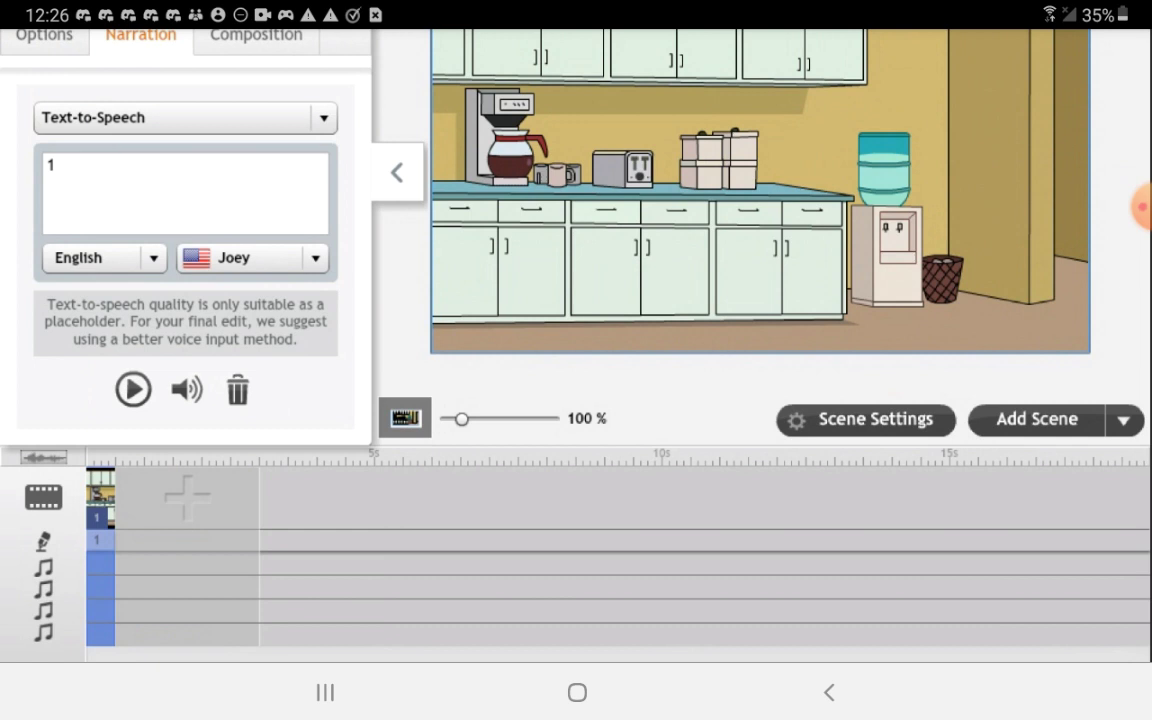
scroll(518, 310, up, 2)
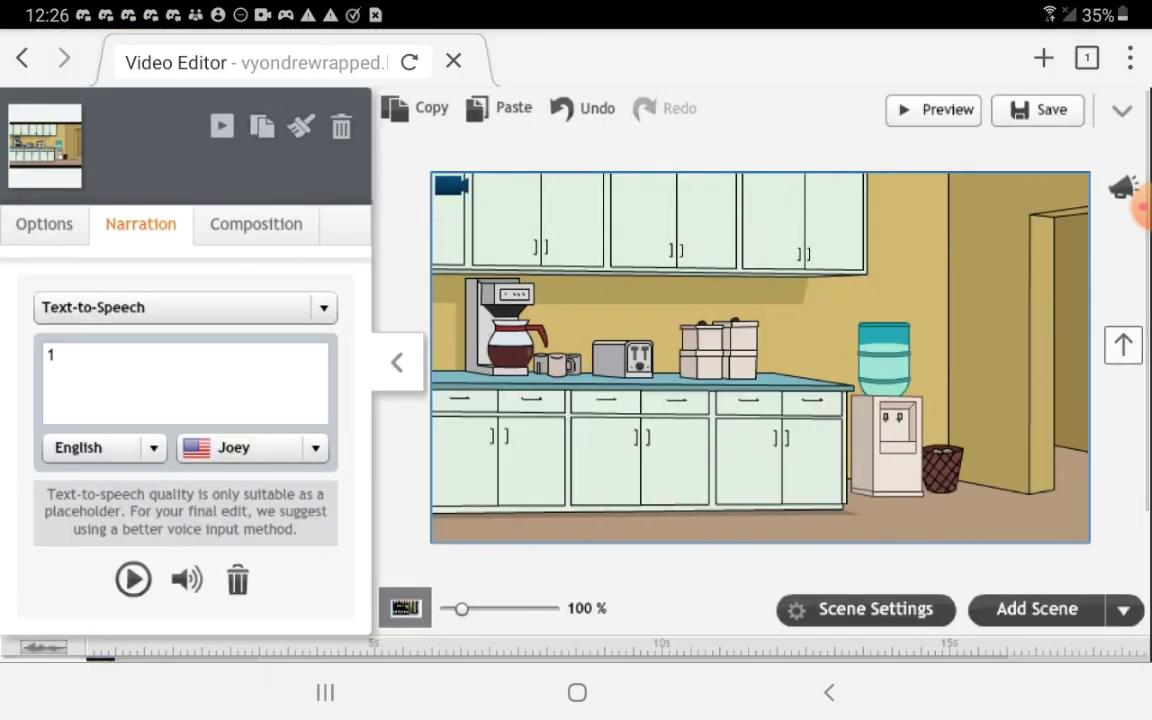
- Switch Puffin to trackpad mode and stretch the kitchen scene to about 1.75 seconds
click(1126, 57)
scroll(983, 380, down, 3)
click(897, 334)
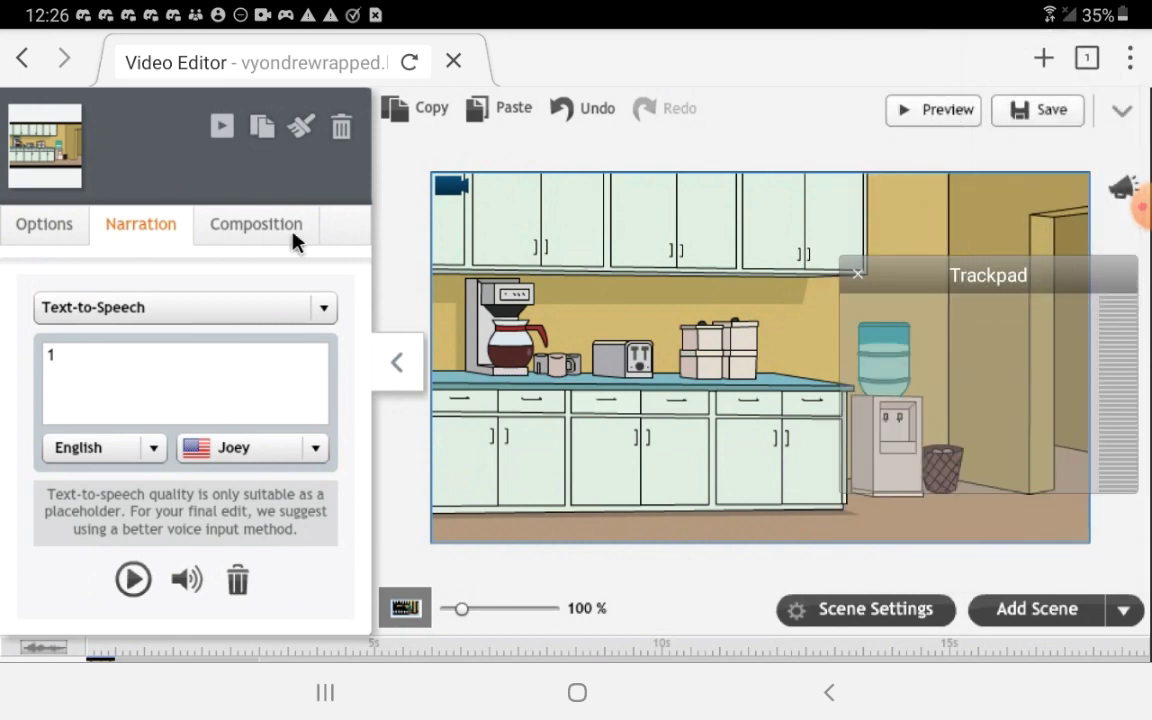
scroll(293, 232, down, 2)
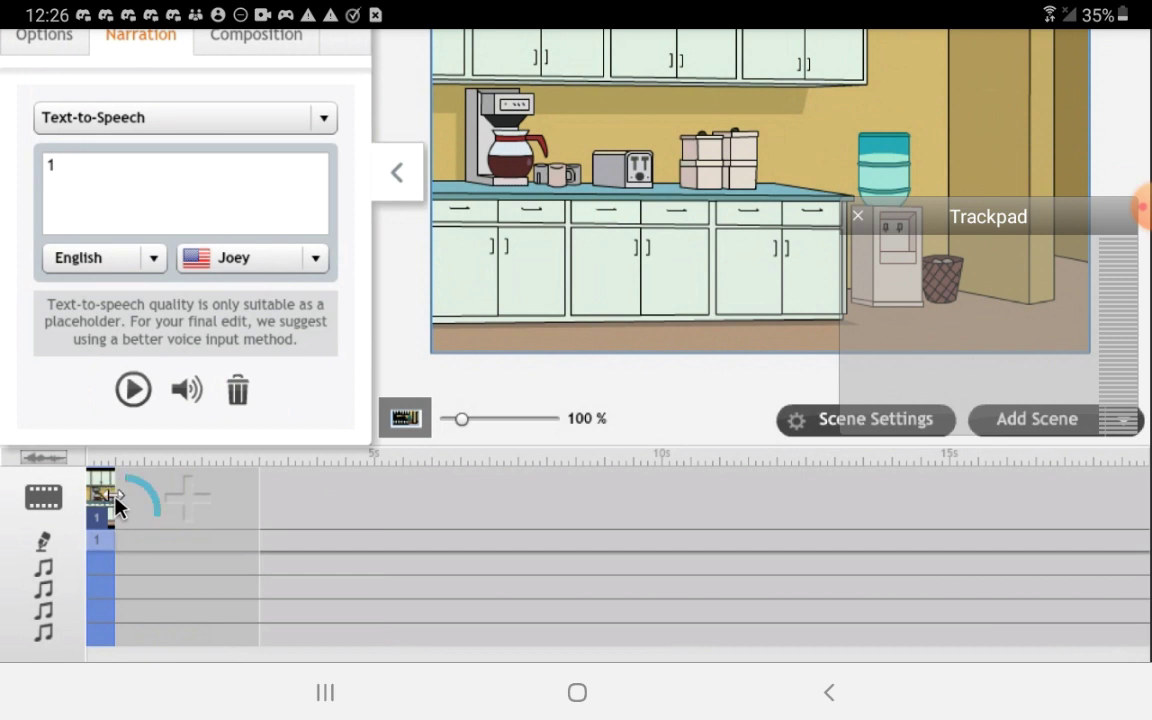
mouse_move(115, 505)
mouse_down()
mouse_move(202, 513)
mouse_move(220, 500)
mouse_up()
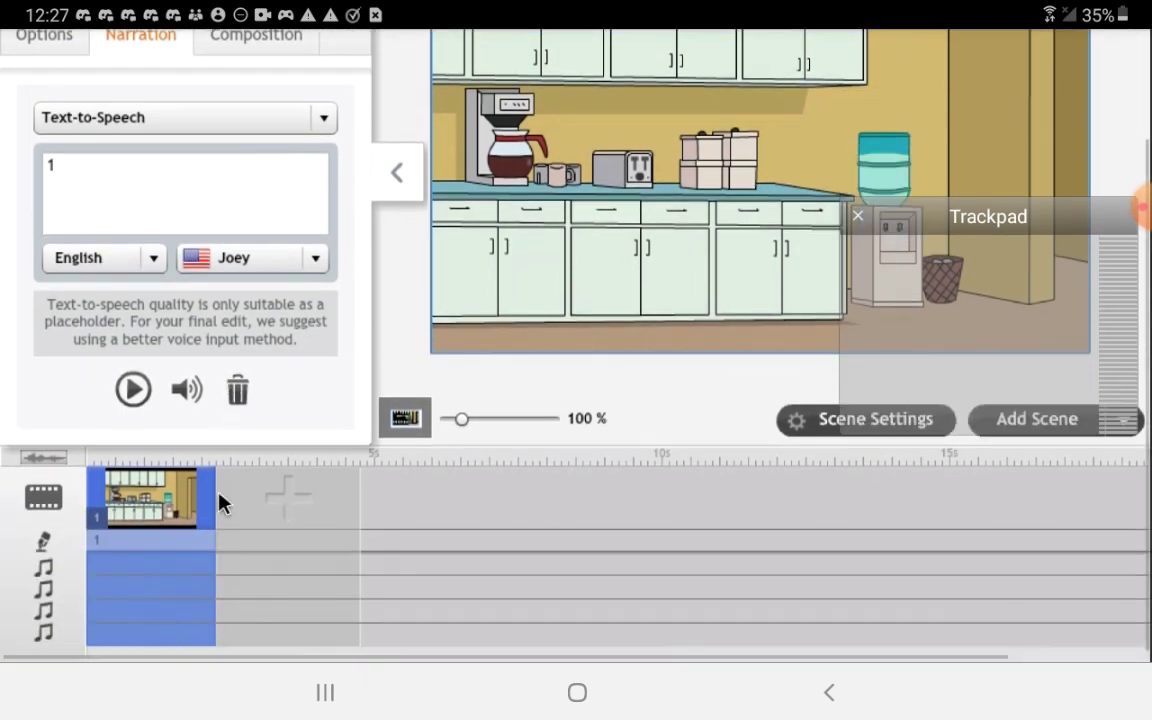
- Play back and stop the text-to-speech narration, then preview the whole video
click(857, 215)
click(133, 389)
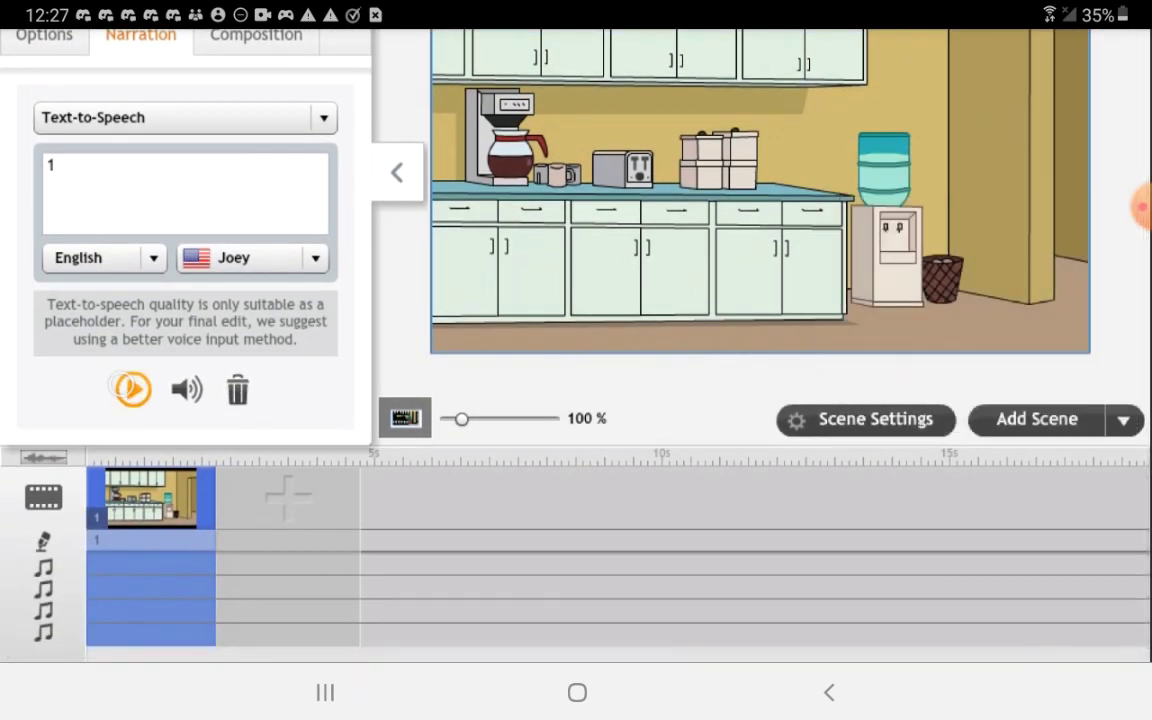
scroll(576, 350, up, 2)
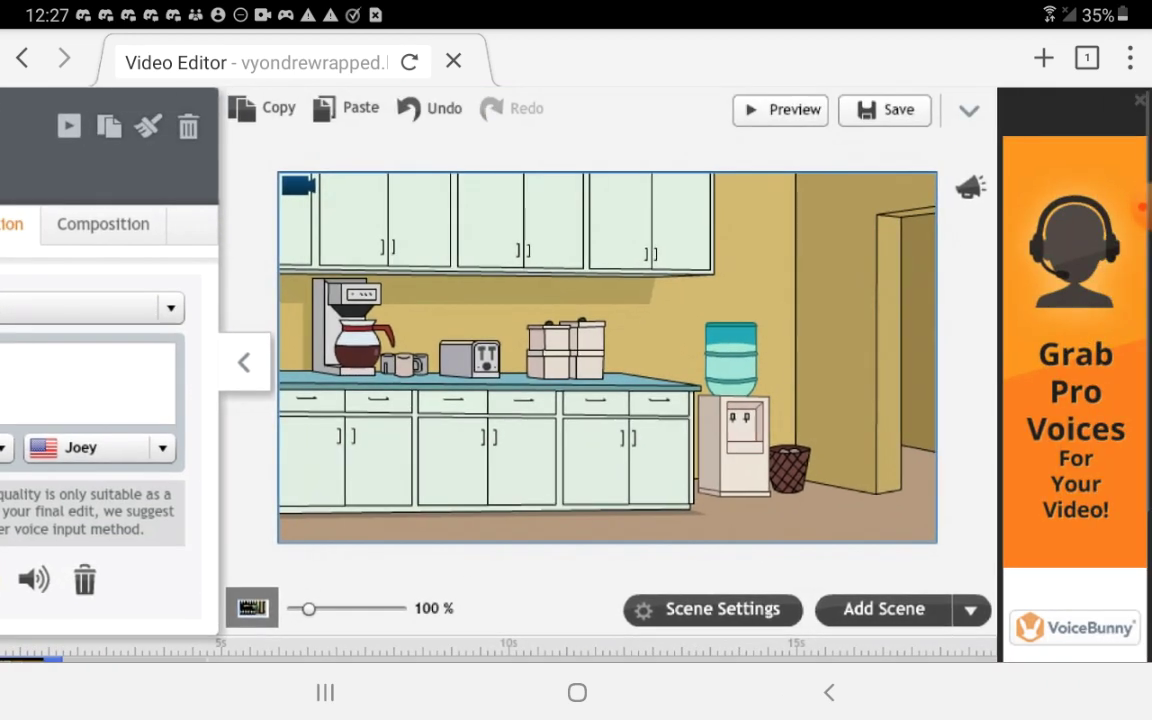
click(82, 363)
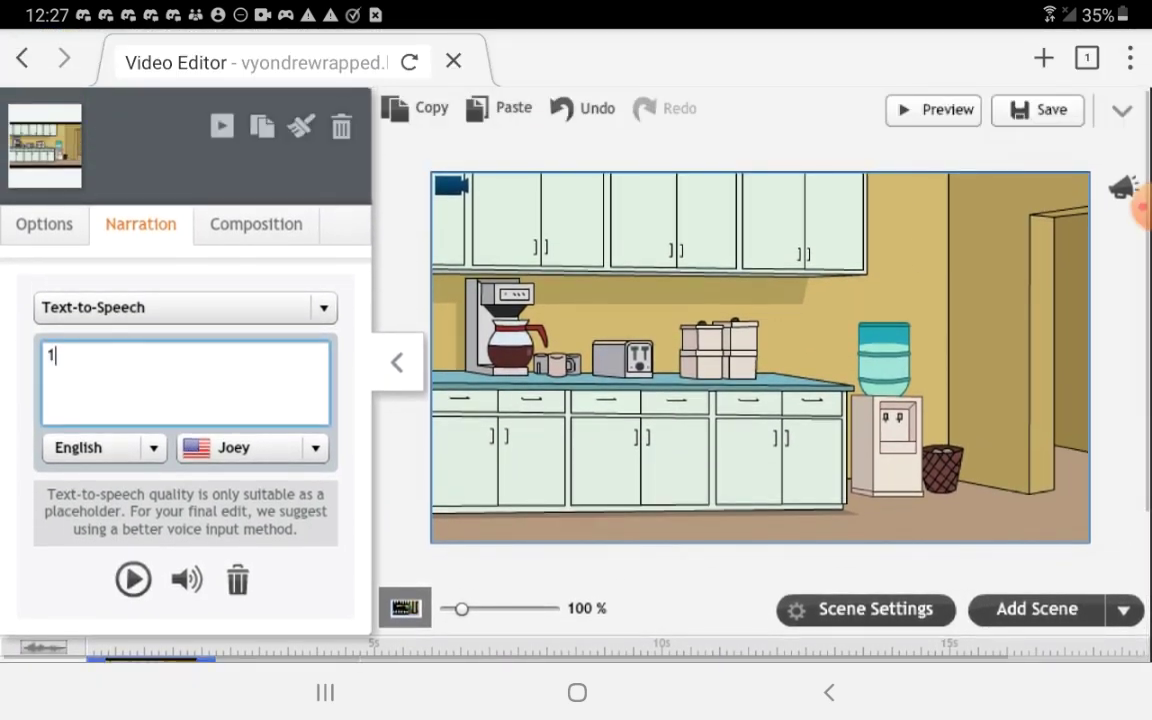
click(933, 109)
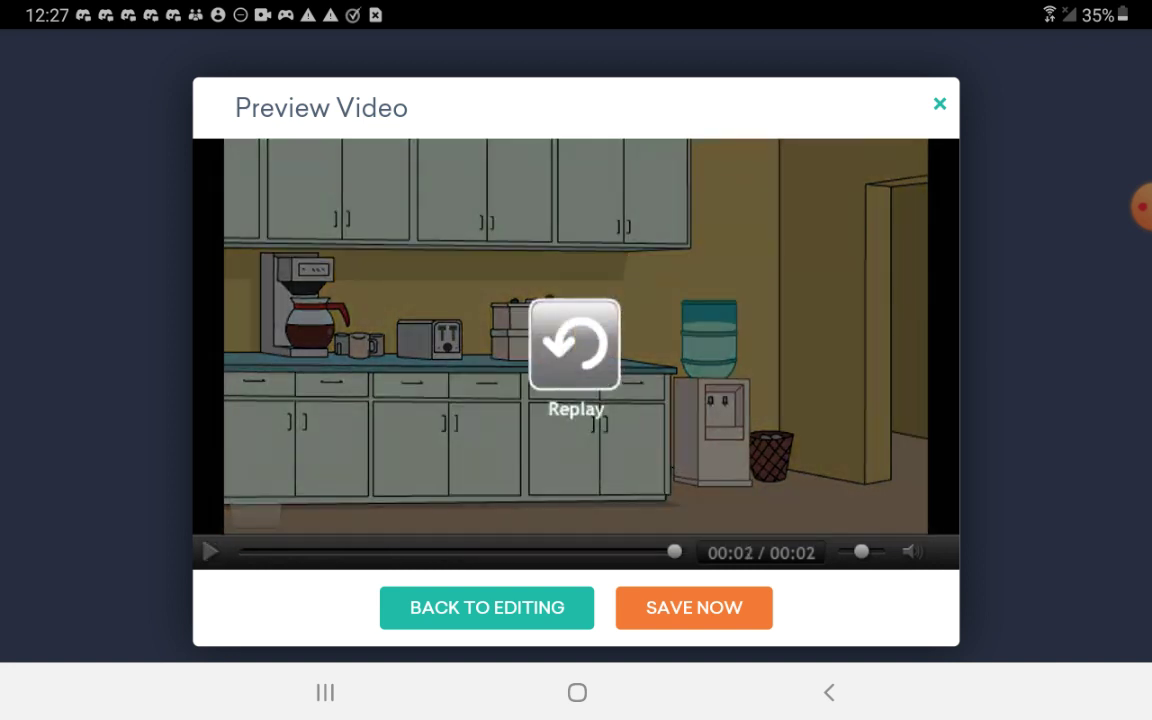
click(418, 588)
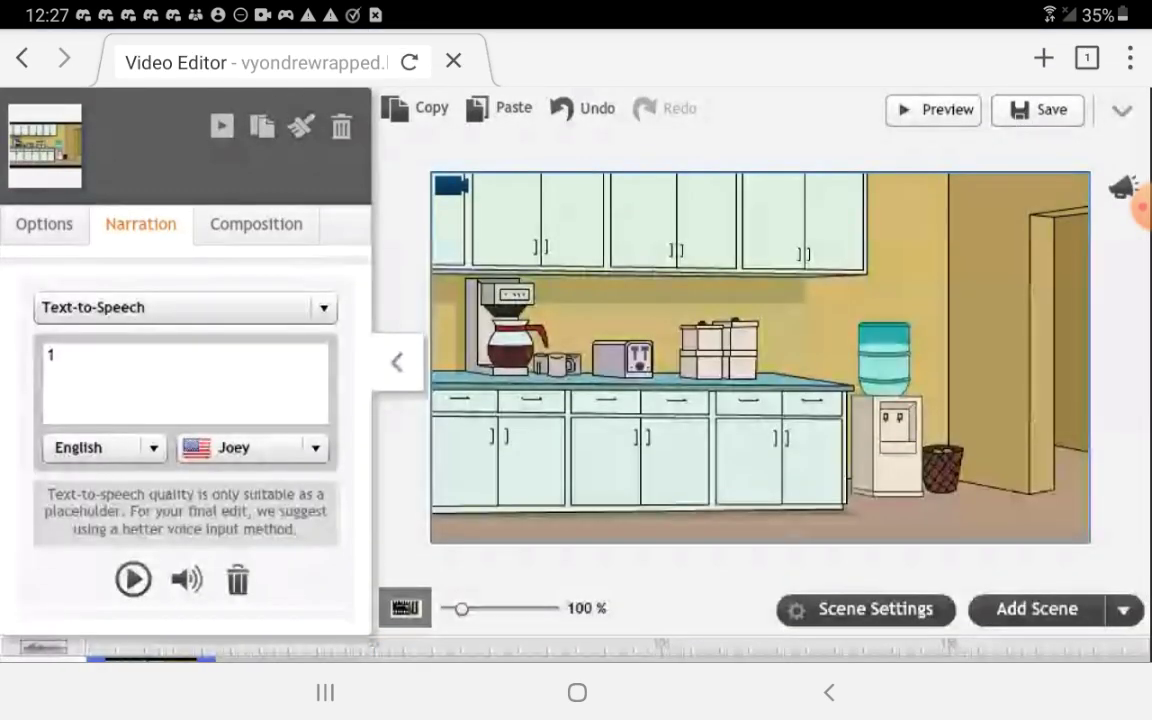
- Bring up the video's save dialog and look through its options
click(1037, 109)
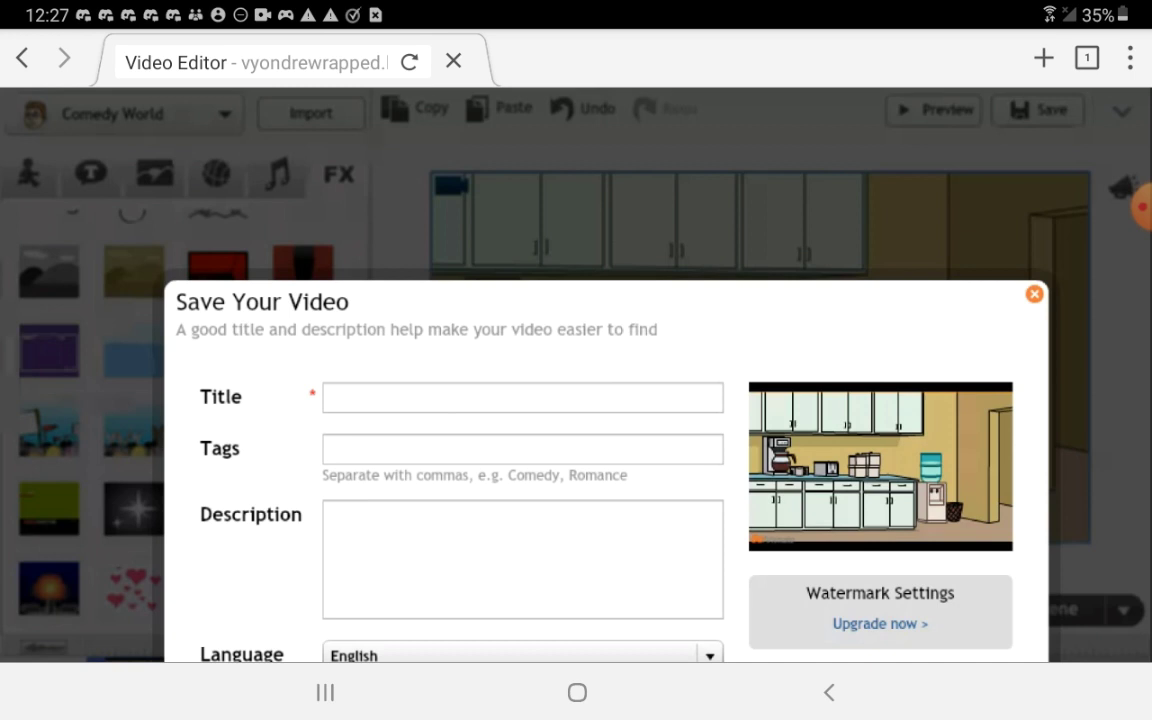
scroll(576, 400, down, 2)
scroll(576, 400, down, 2)
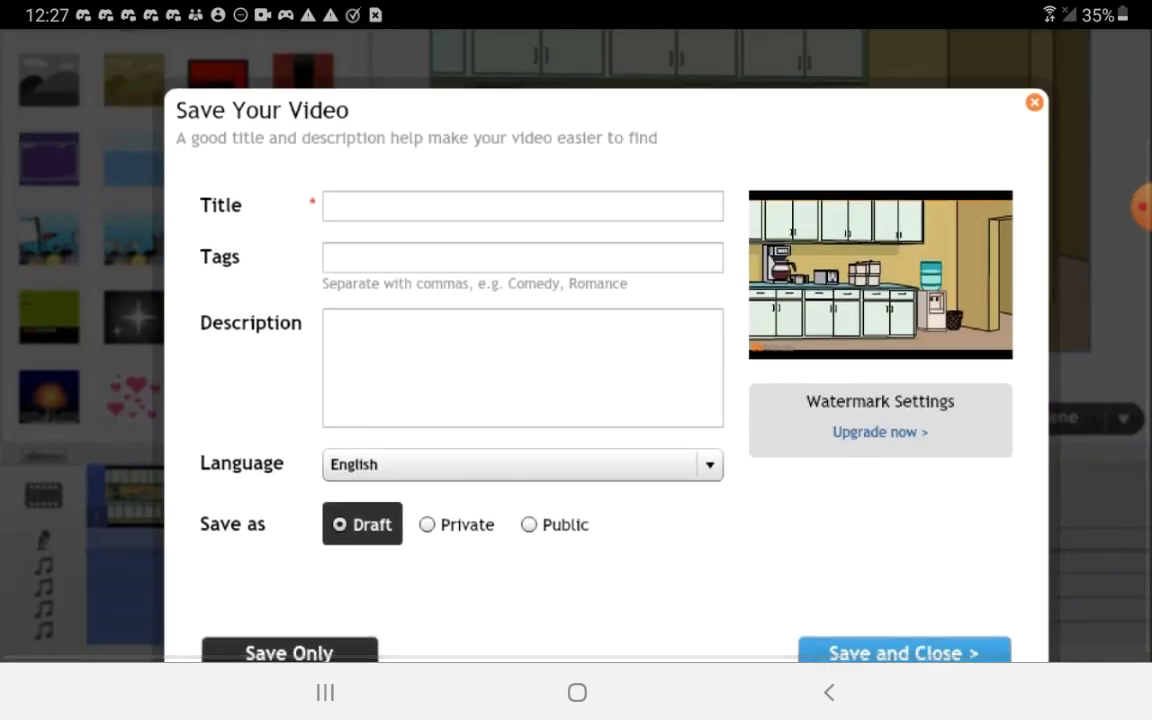
click(880, 431)
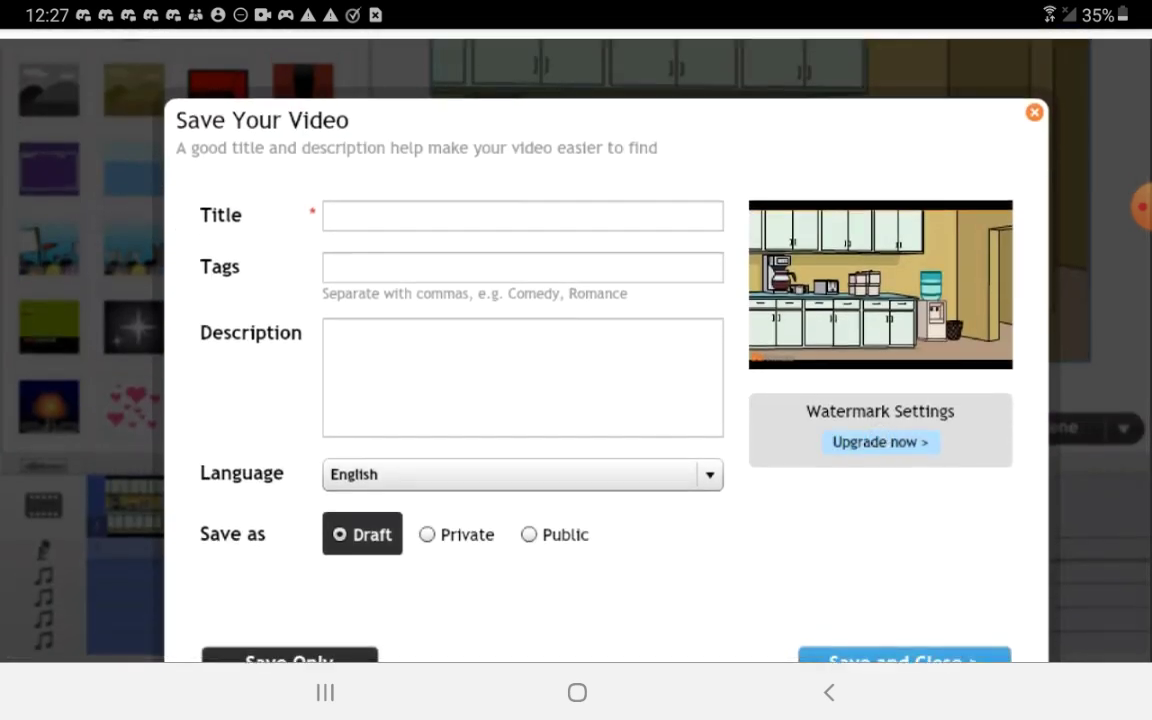
scroll(576, 350, up, 3)
scroll(576, 350, down, 3)
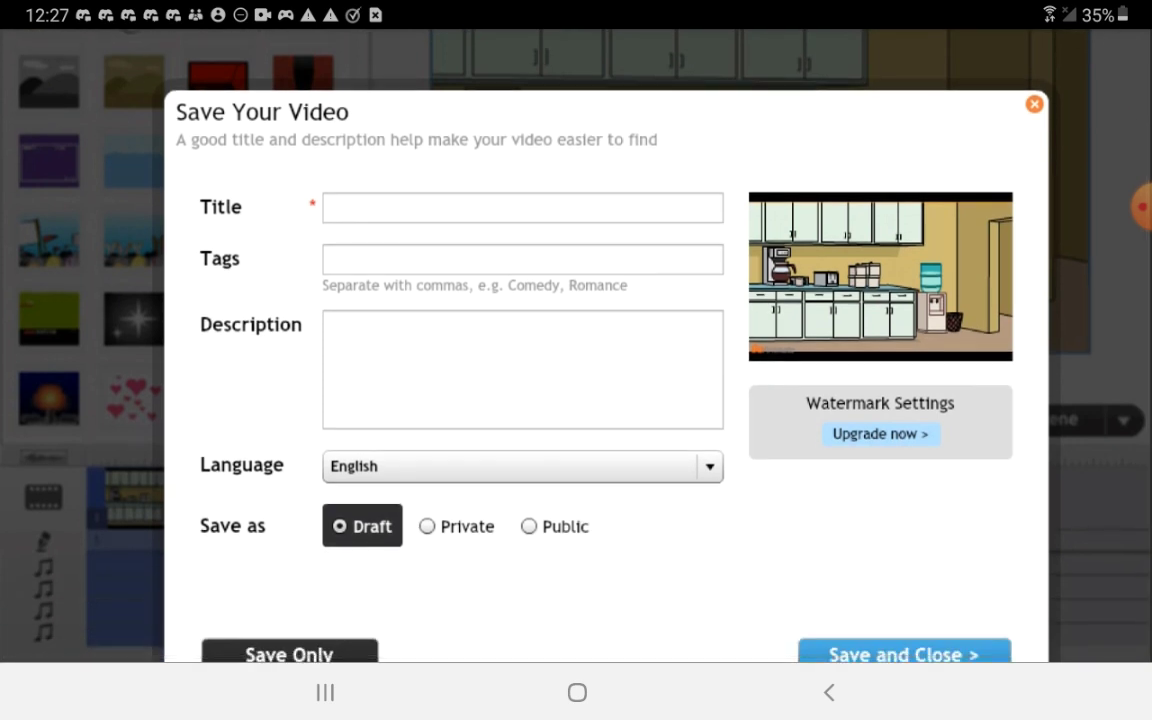
scroll(576, 350, up, 1)
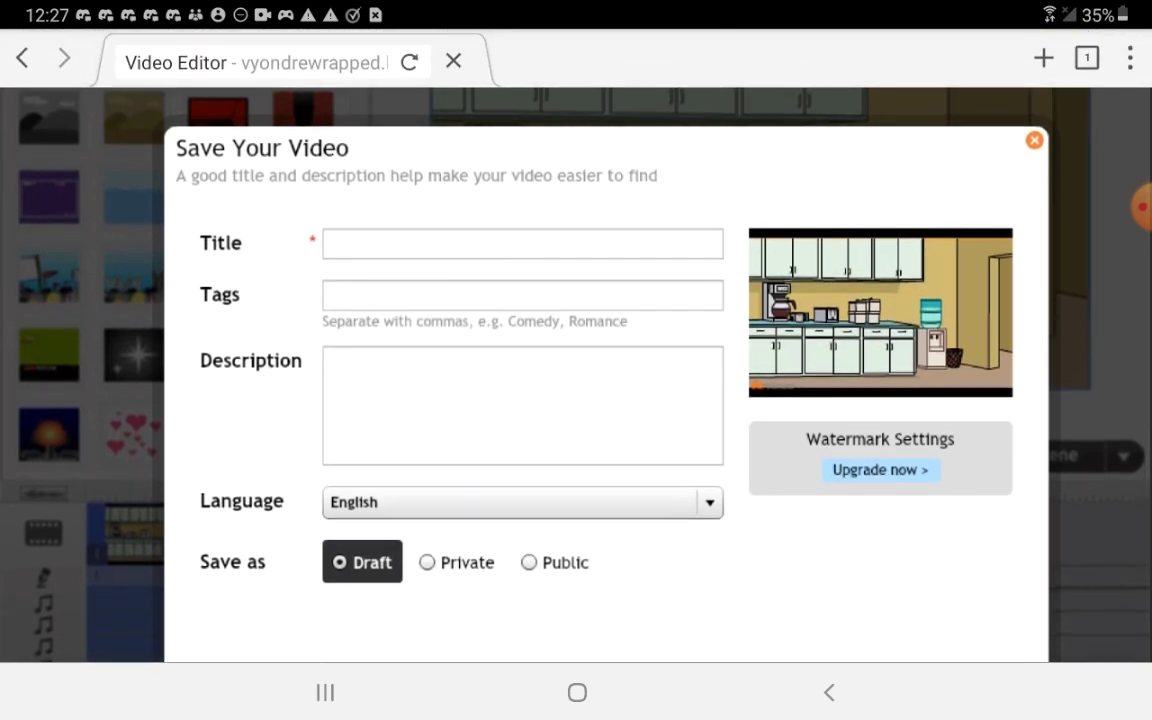
scroll(576, 350, down, 1)
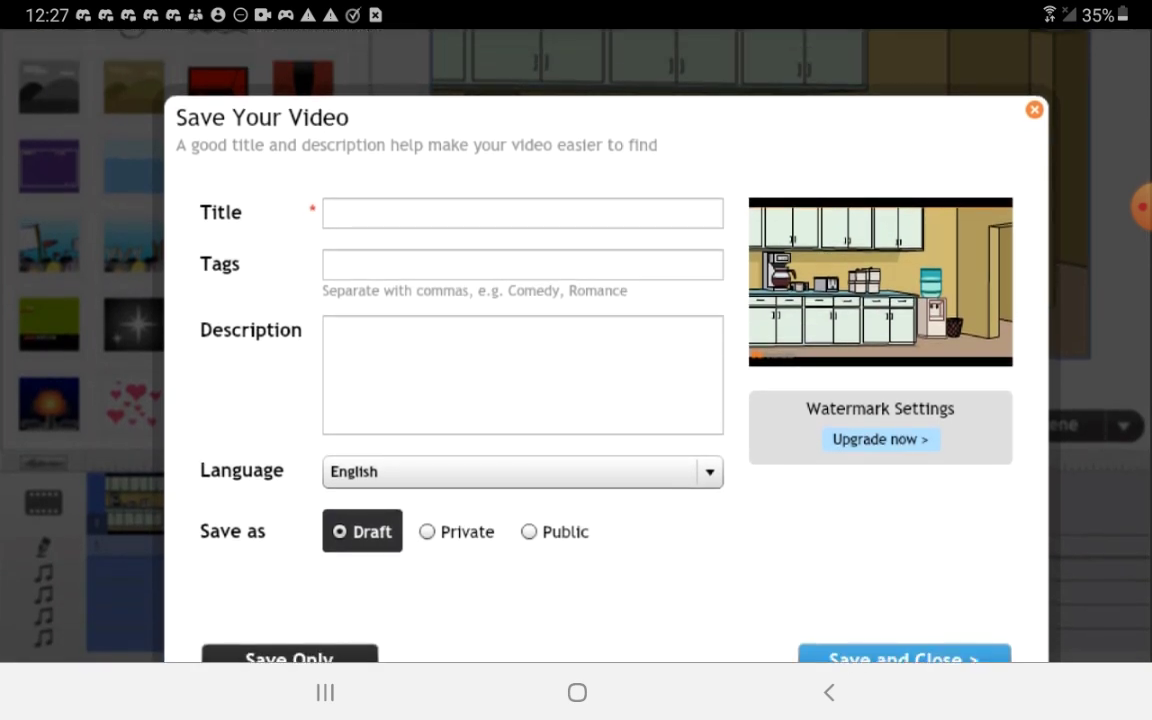
- Cycle through Public, Private and Draft, settling on Public visibility
click(555, 531)
click(458, 531)
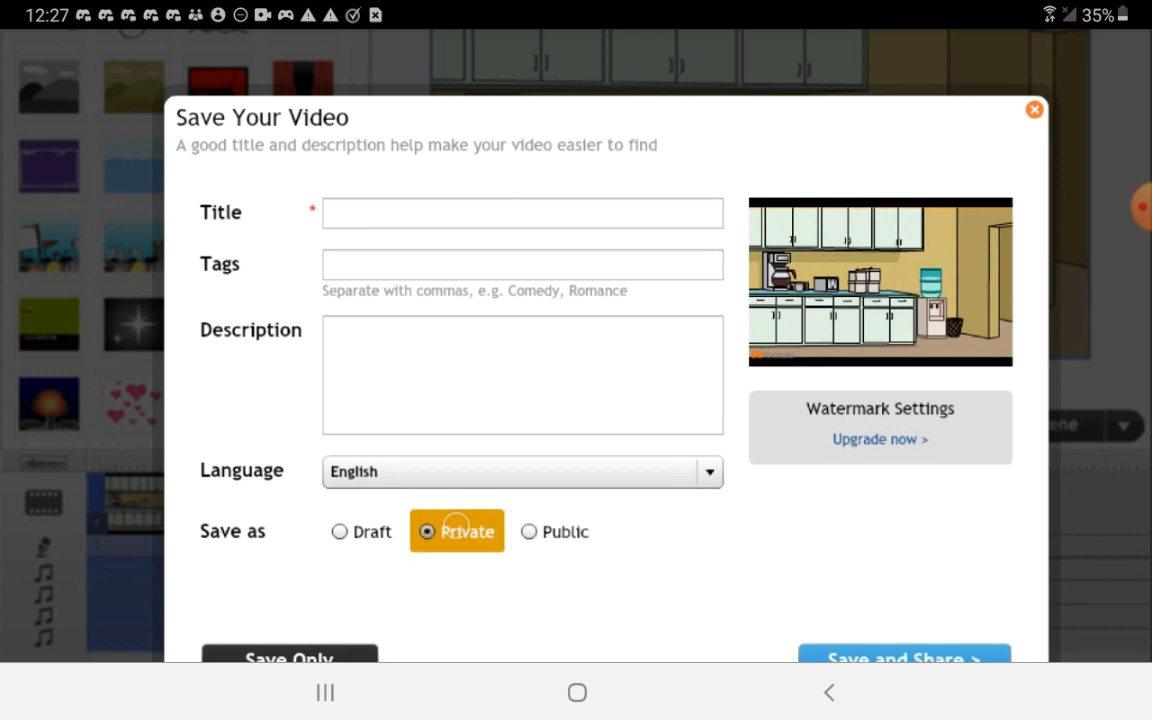
click(362, 531)
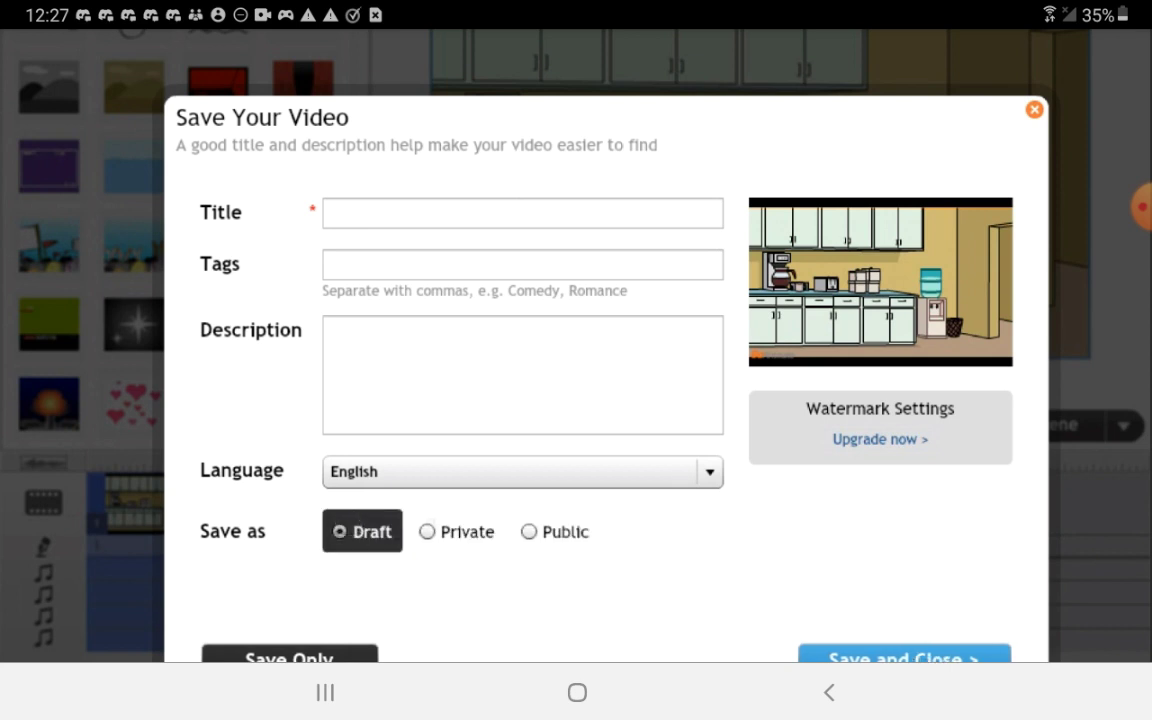
click(458, 531)
click(555, 531)
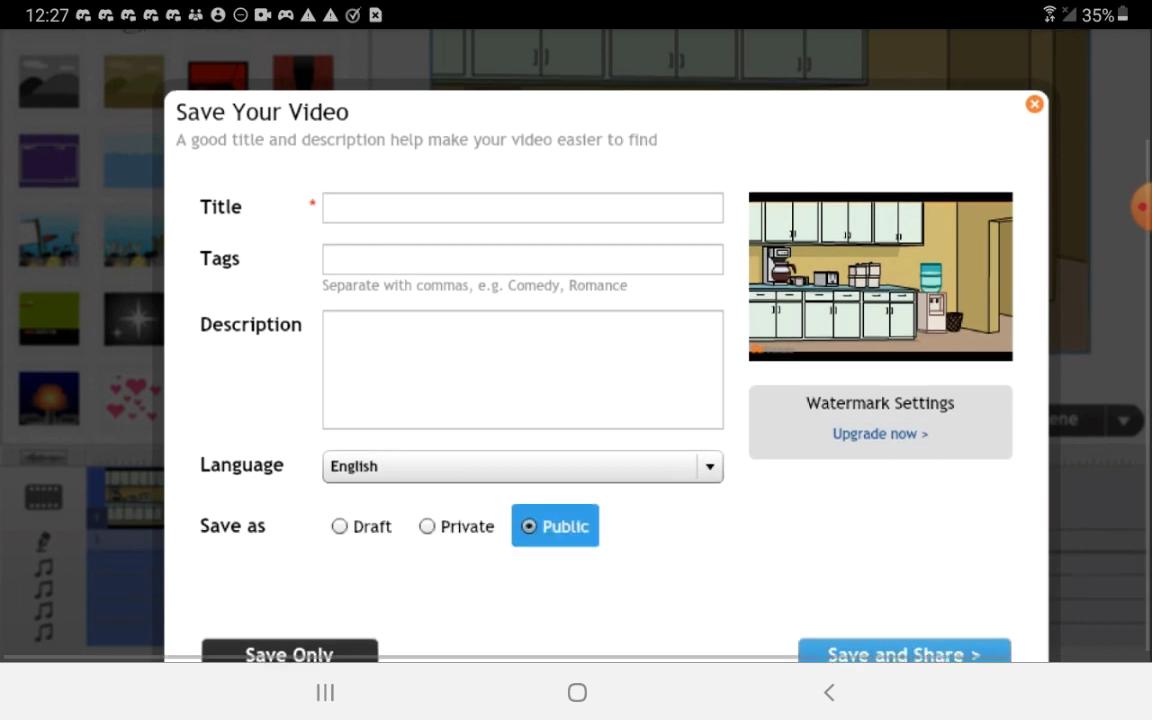
- Enter 'test' as the video title using the on-screen keyboard
click(410, 203)
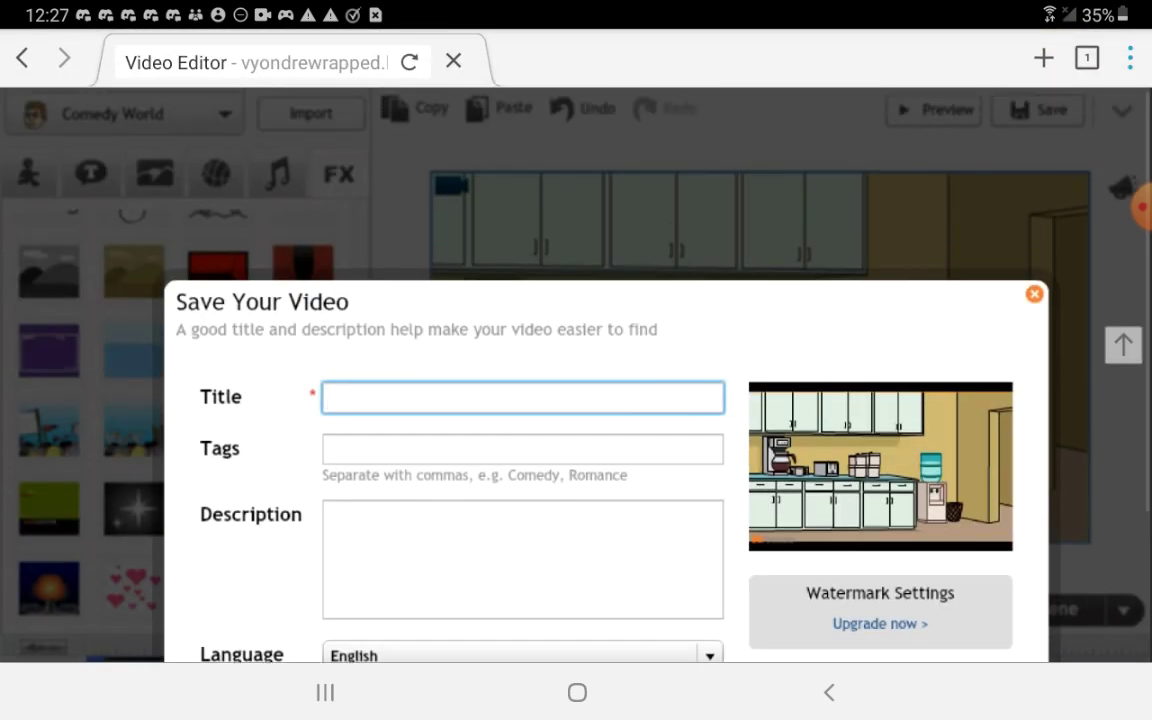
click(1082, 57)
scroll(984, 380, down, 3)
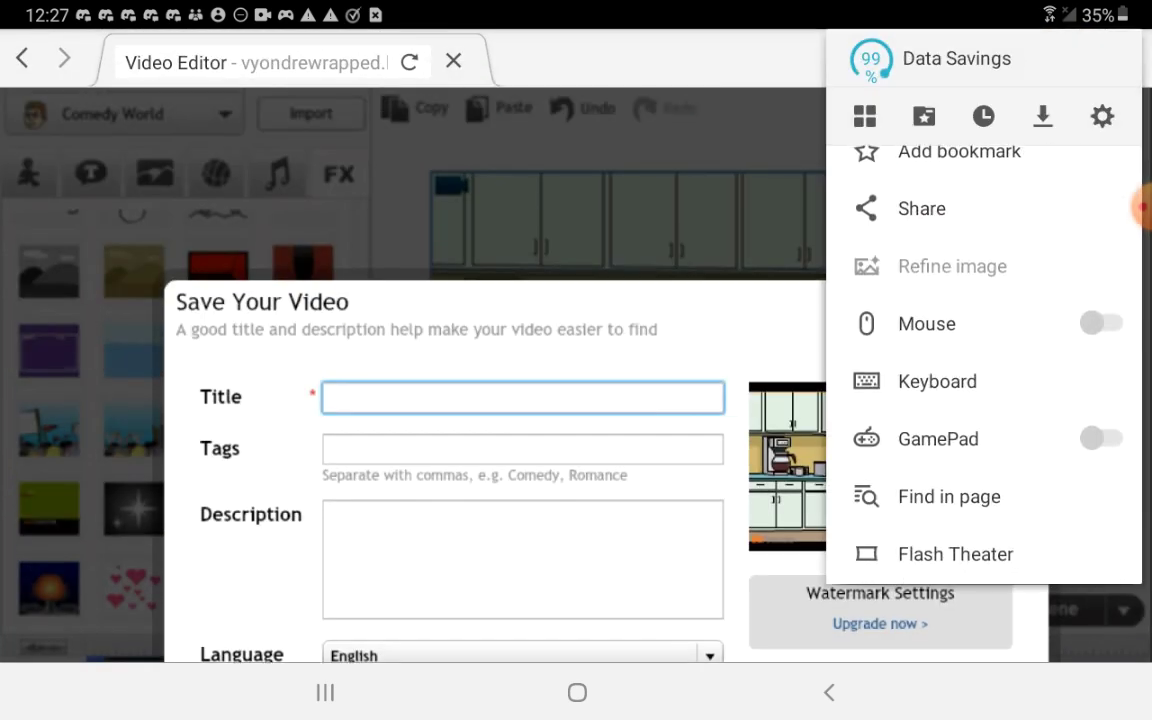
click(522, 397)
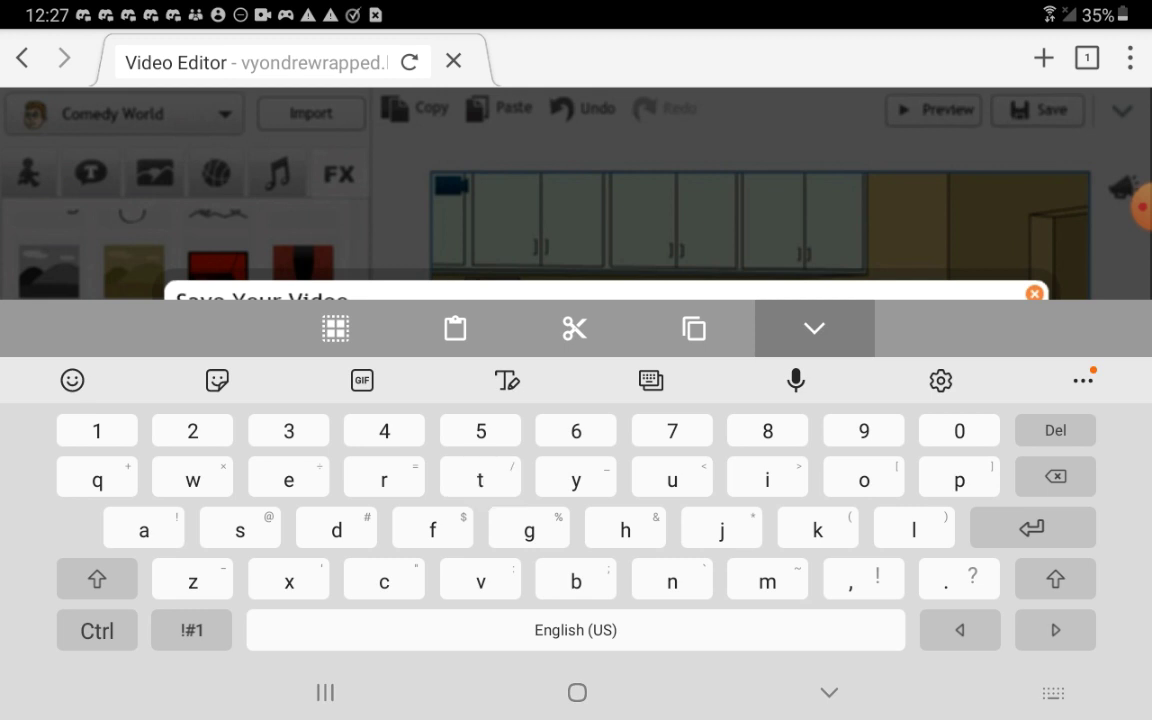
text(test)
click(829, 692)
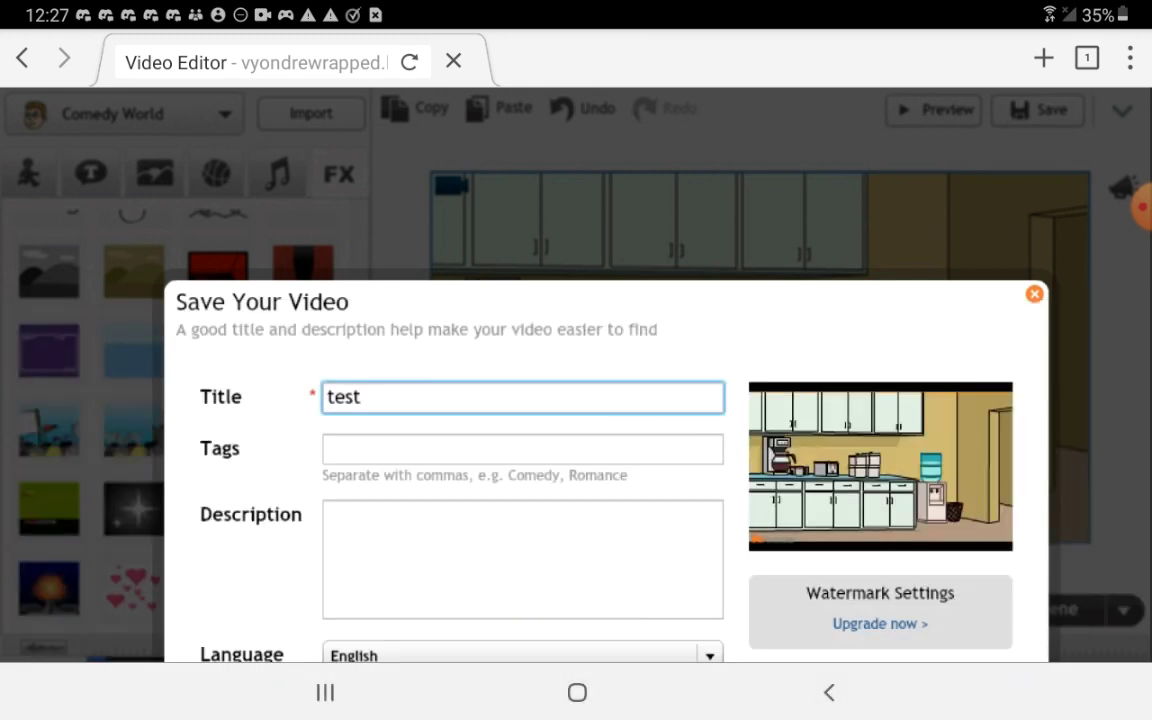
scroll(600, 450, down, 3)
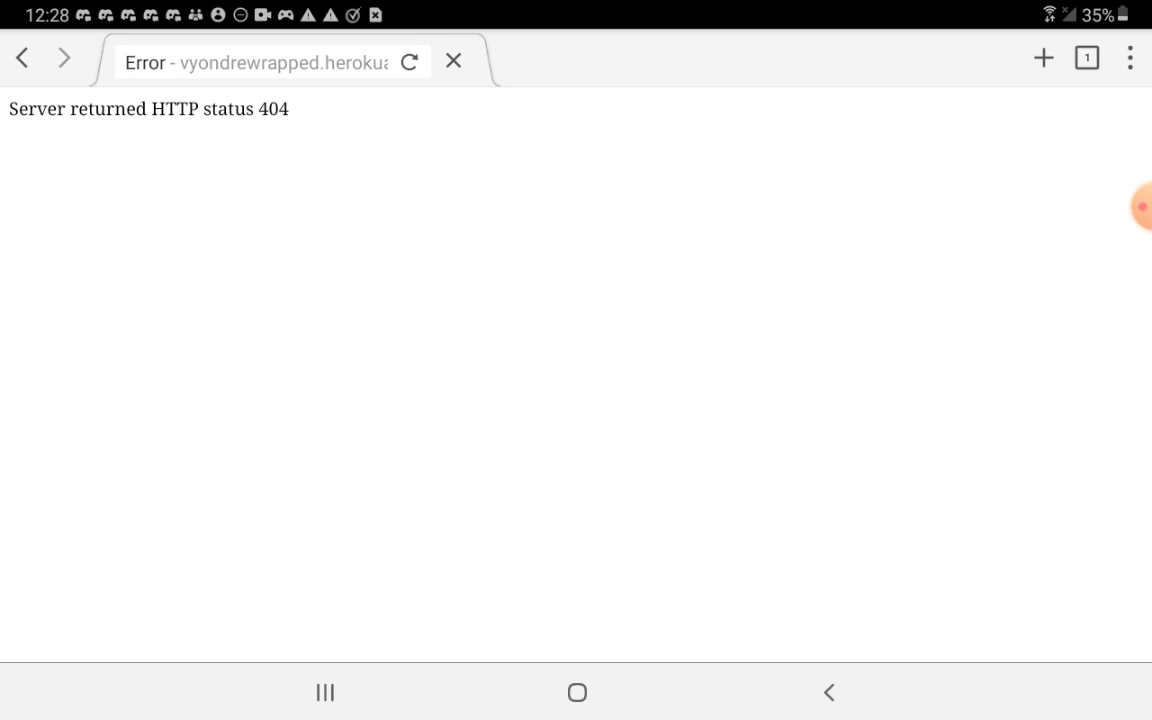
- Tap the 404 page's address bar, then hide the keyboard to return to the editor
click(255, 62)
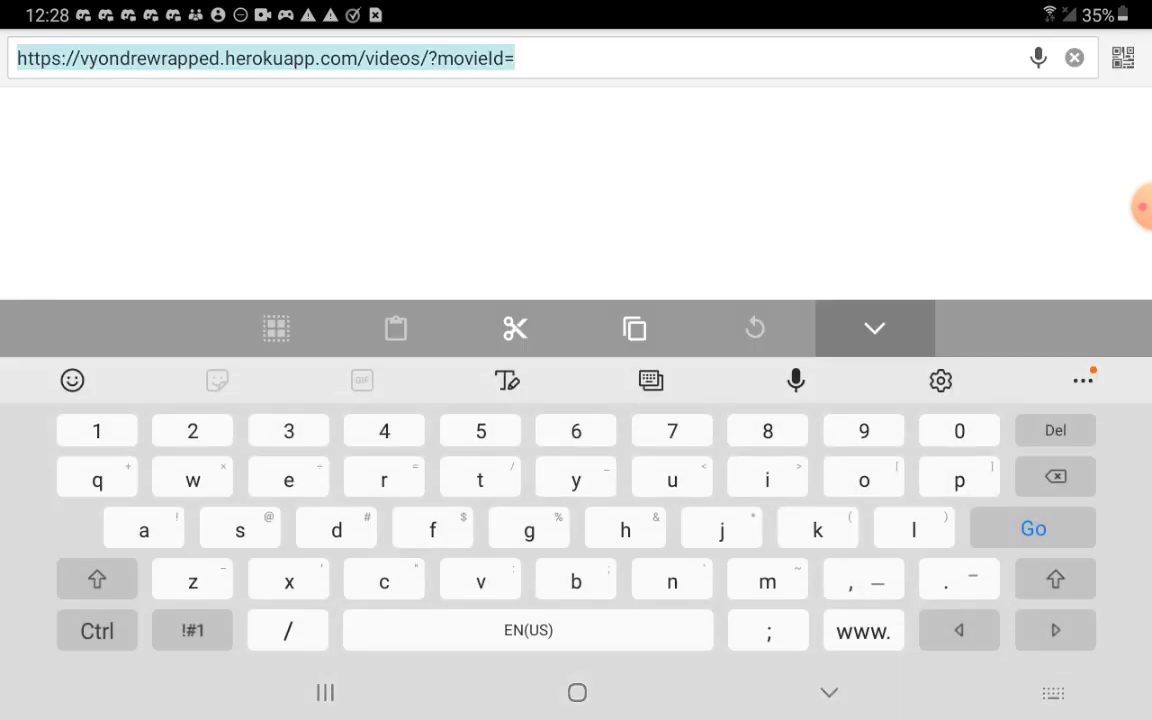
click(828, 692)
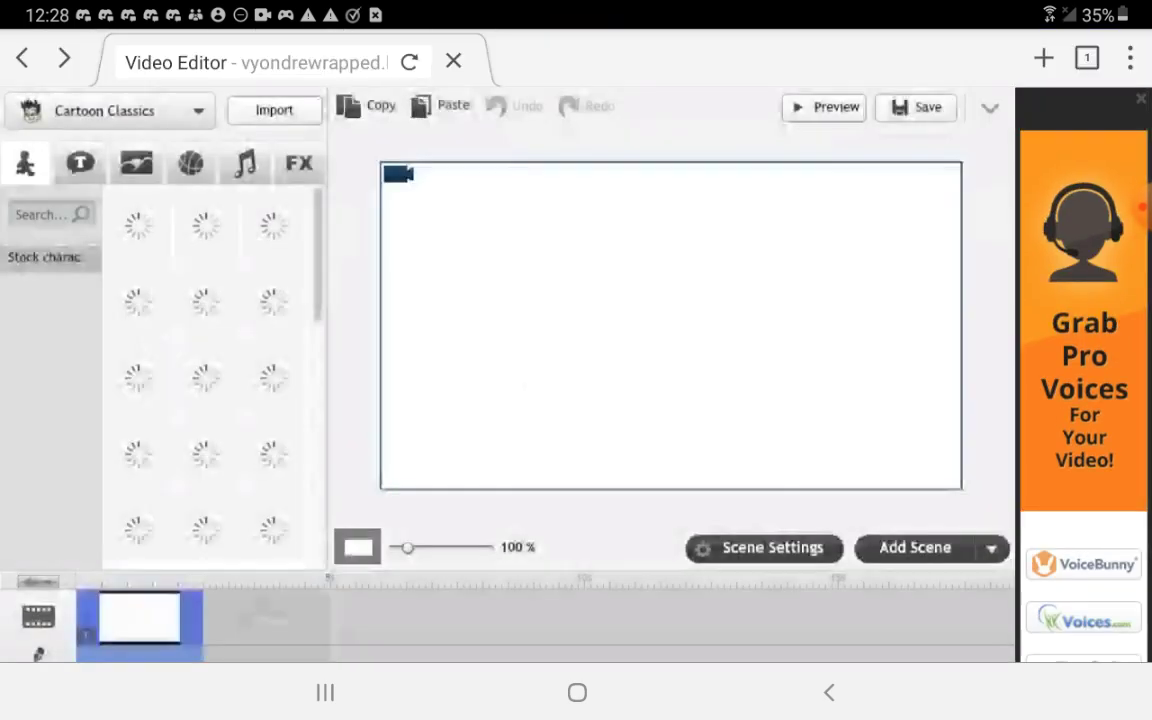
- Try Import, dismiss the 'Unable to open Import window' error, then go Home after loading
click(274, 110)
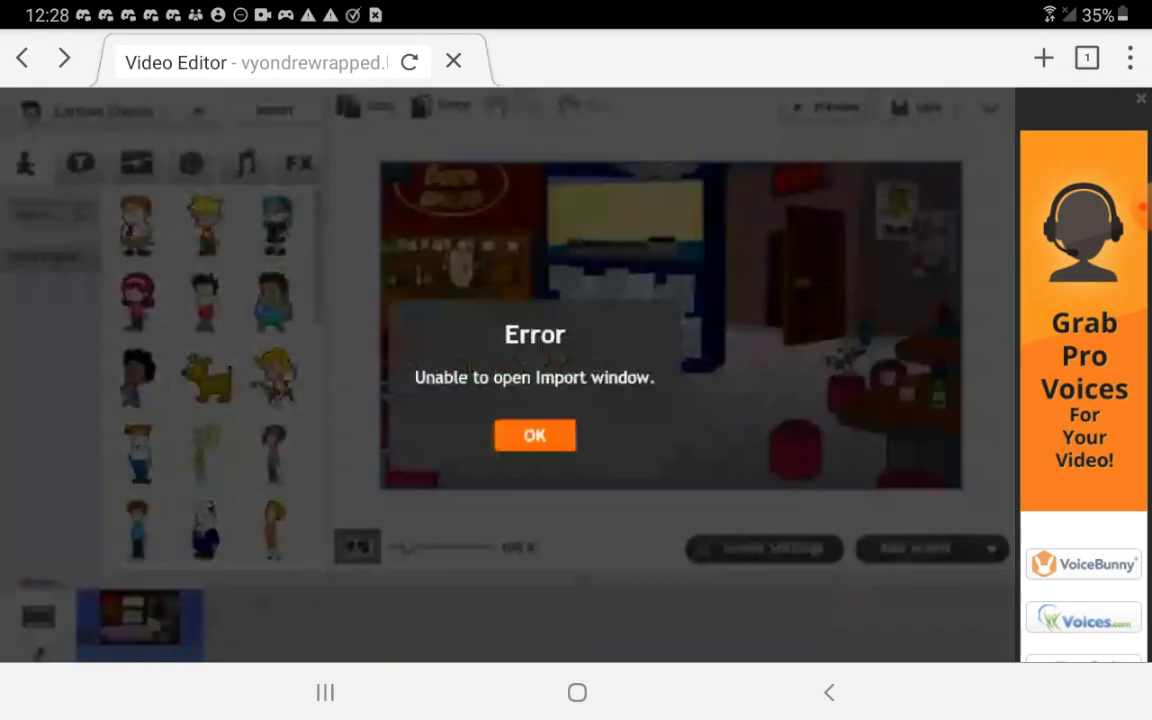
click(534, 435)
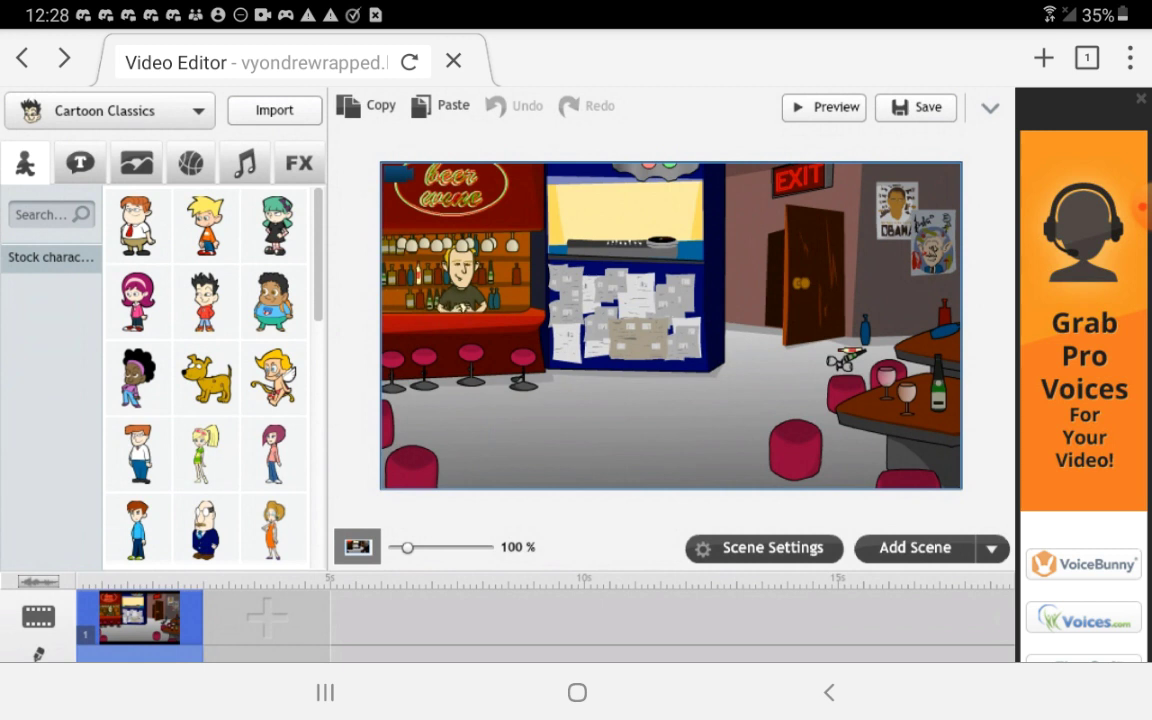
click(576, 692)
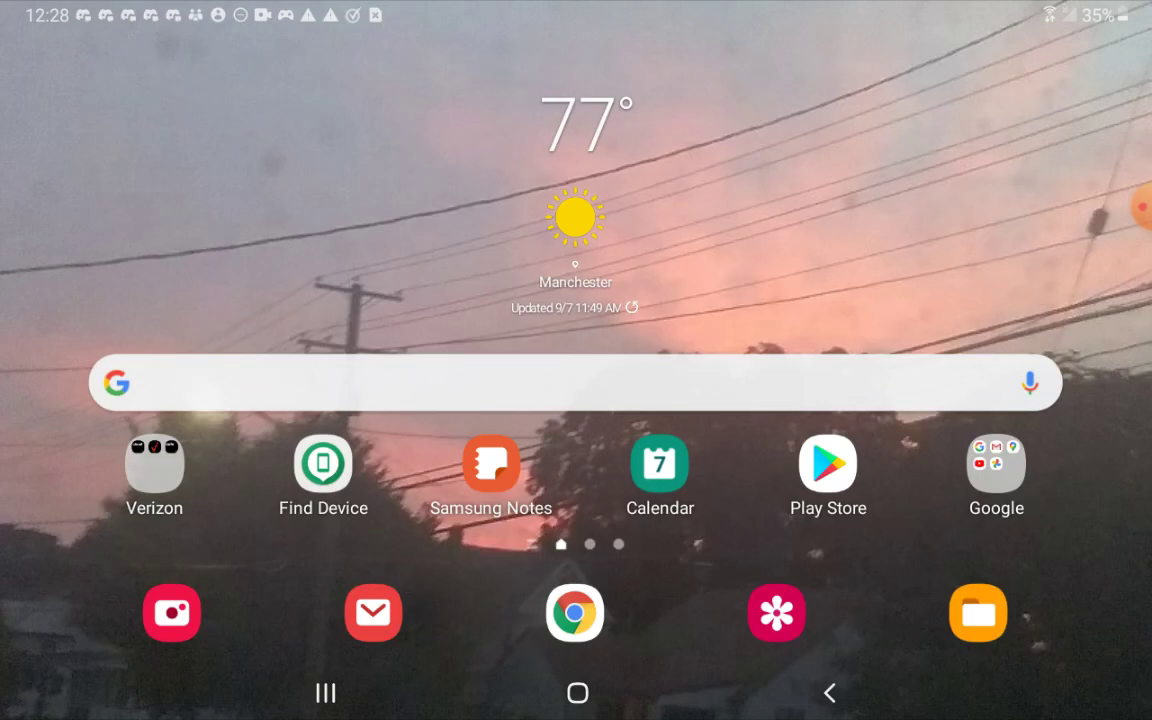
- Open the app drawer and return to its first page showing Calculator, Camera and YouTube
drag(576, 560, 576, 200)
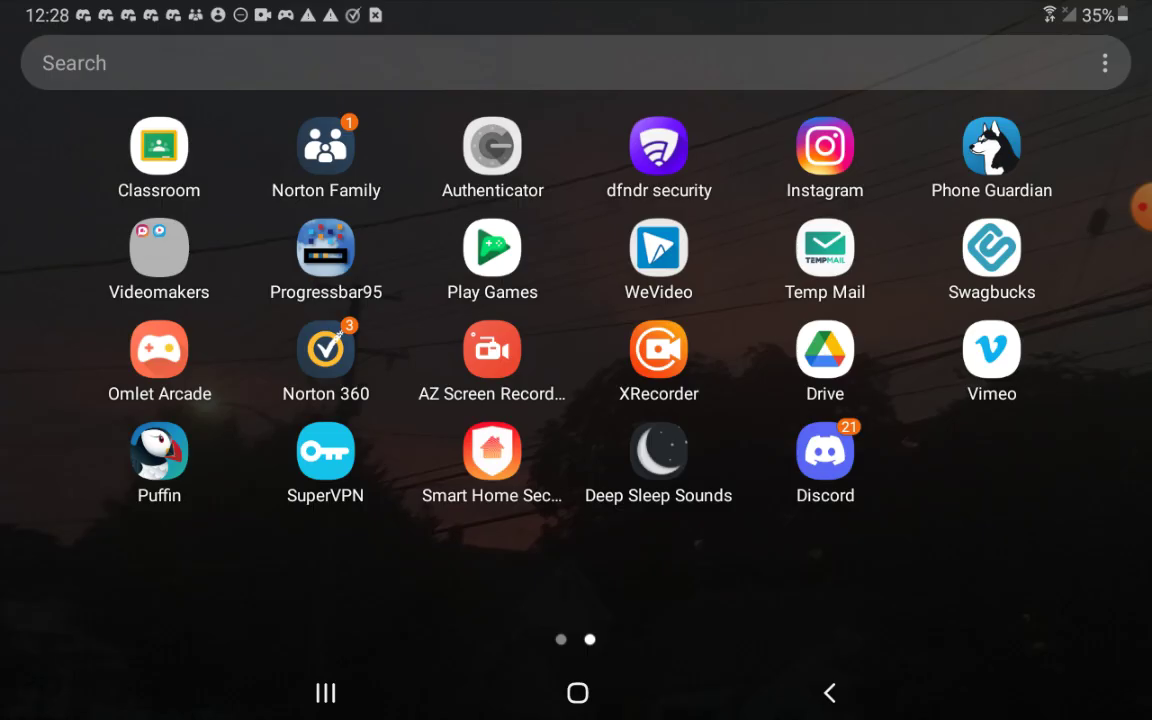
drag(300, 350, 900, 350)
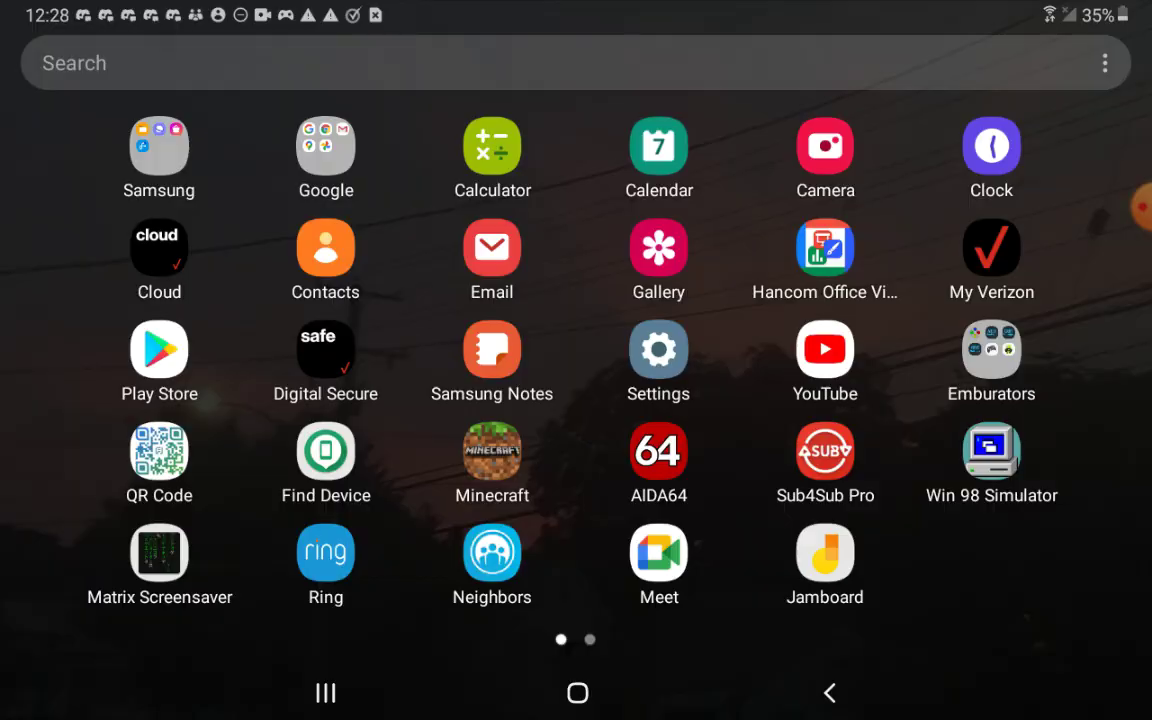